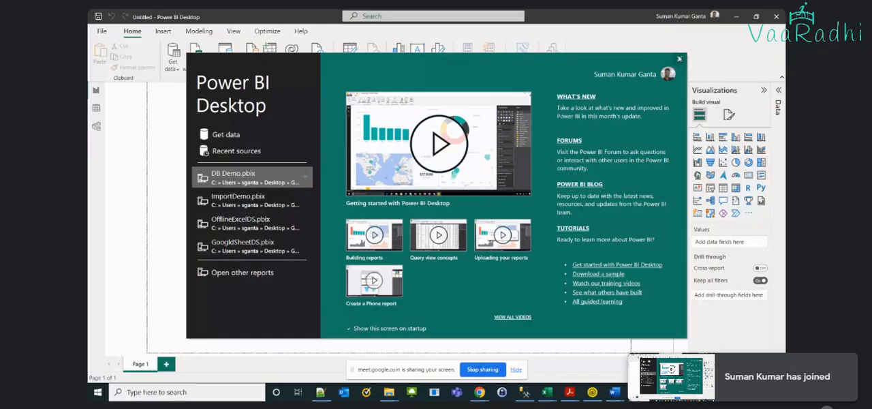
Dismiss the start screen, switch to the PowerBI folder in File Explorer and open WallMart Sales Data.xlsx
{"action": "left_click", "coordinate": [679, 59]}
{"action": "left_click", "coordinate": [388, 391]}
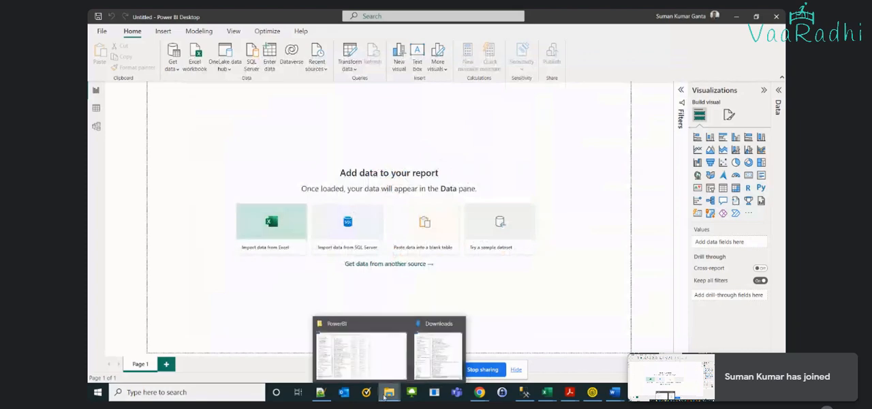
{"action": "left_click", "coordinate": [340, 356]}
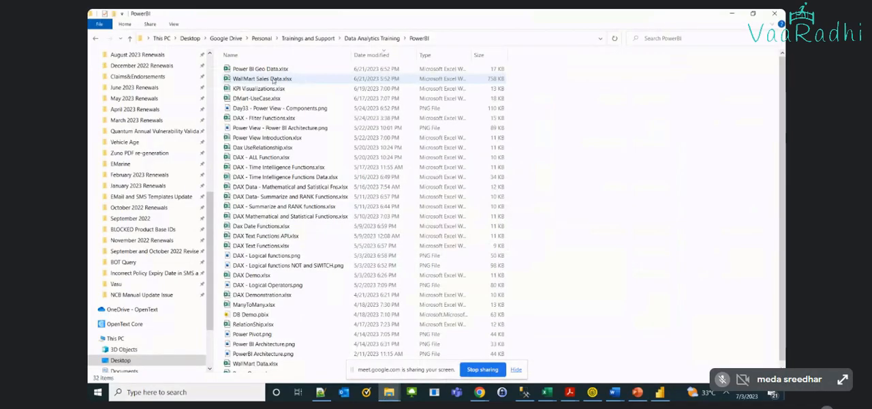
{"action": "double_click", "coordinate": [273, 79]}
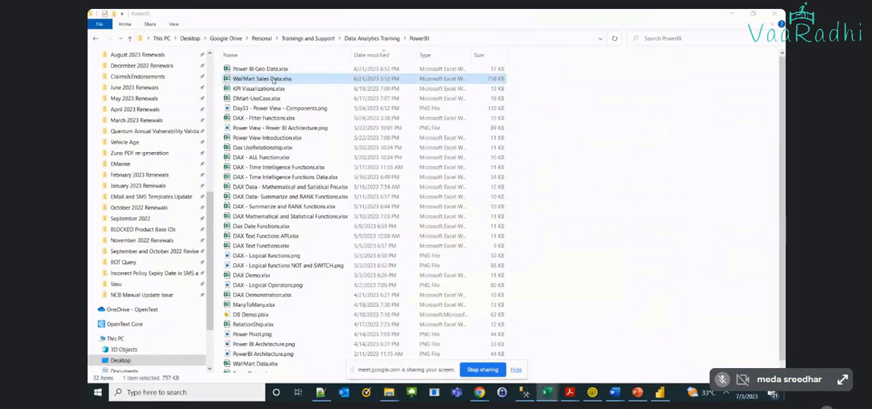
Hide the screen-sharing notice and try again to open WallMart Sales Data.xlsx
{"action": "key", "text": "XF86MonBrightnessUp"}
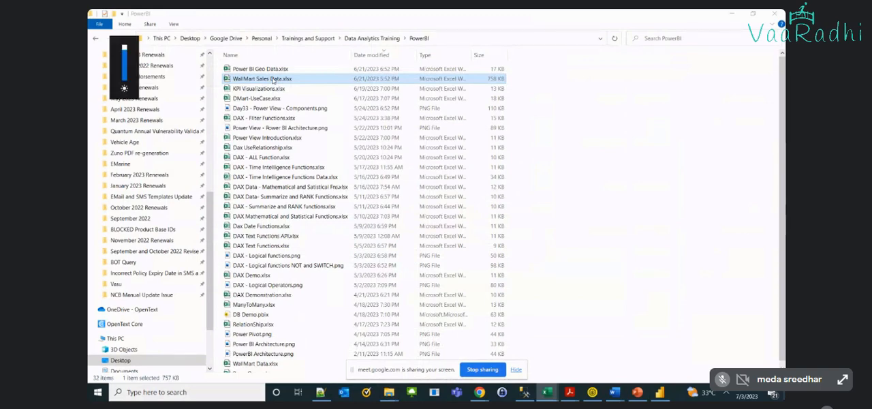
{"action": "left_click", "coordinate": [346, 81]}
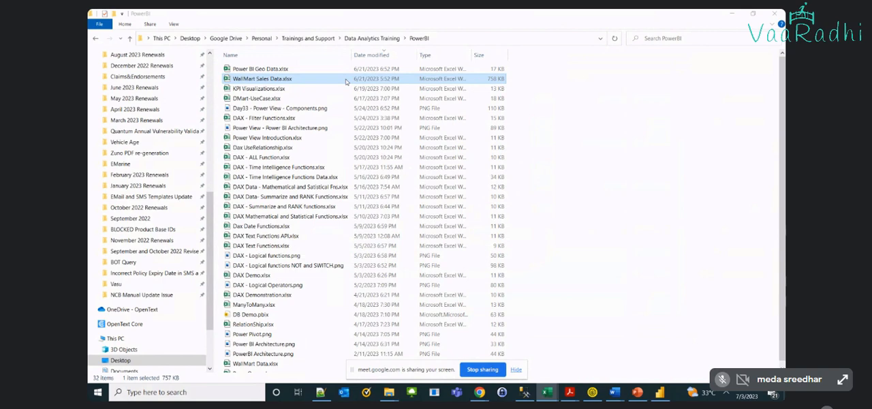
{"action": "left_click", "coordinate": [515, 369]}
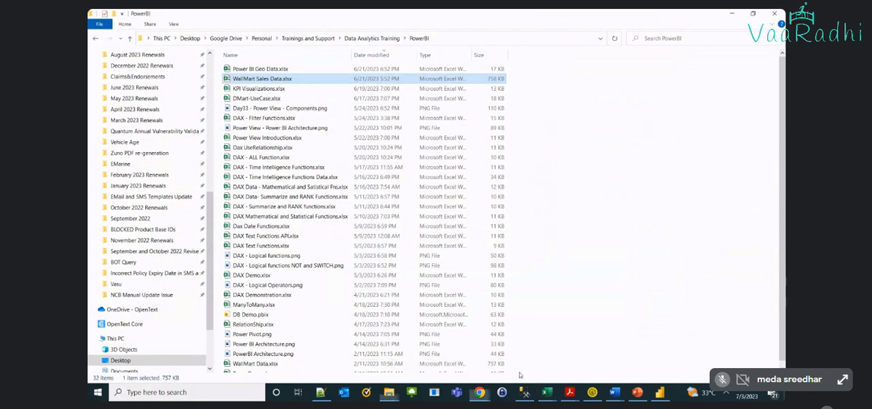
{"action": "double_click", "coordinate": [426, 86]}
{"action": "double_click", "coordinate": [426, 79]}
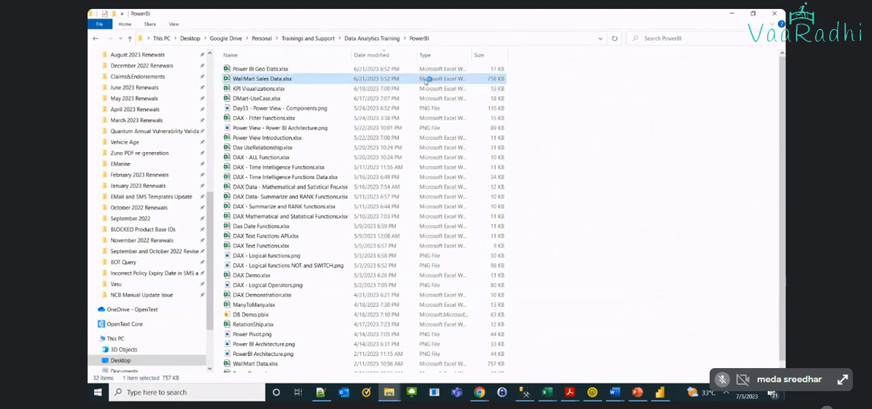
Close the Mahindra Upgrade Plan and PLI - PRD Upgrade Plan workbooks in Excel, saving their changes
{"action": "left_click", "coordinate": [548, 393]}
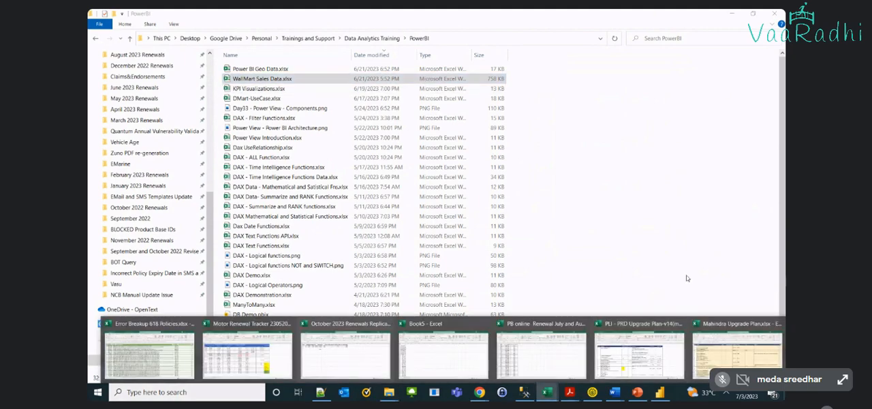
{"action": "mouse_move", "coordinate": [639, 332]}
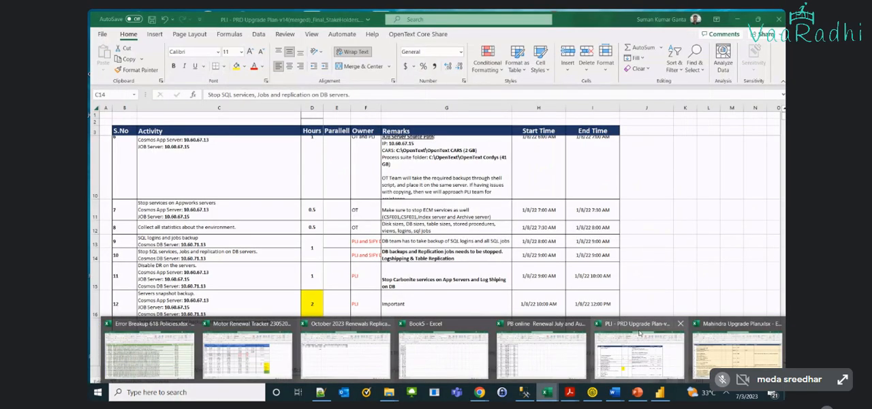
{"action": "mouse_move", "coordinate": [366, 359]}
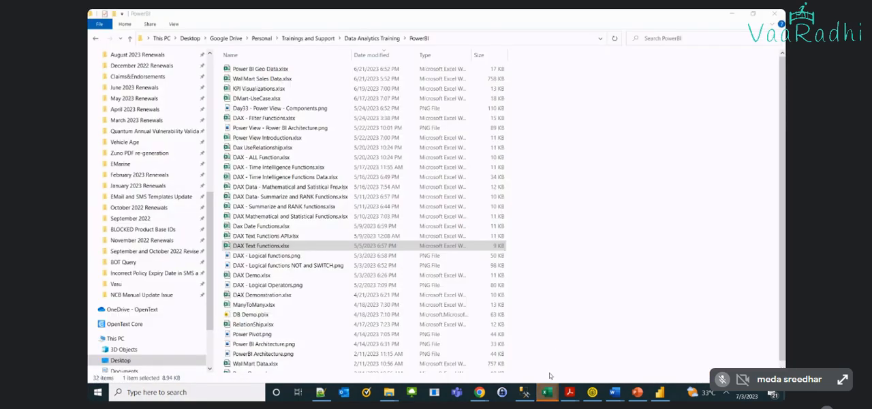
{"action": "mouse_move", "coordinate": [546, 395]}
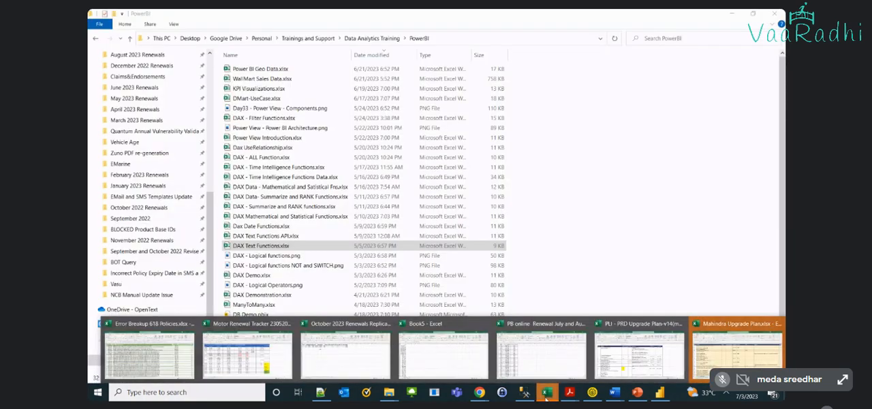
{"action": "left_click", "coordinate": [732, 328]}
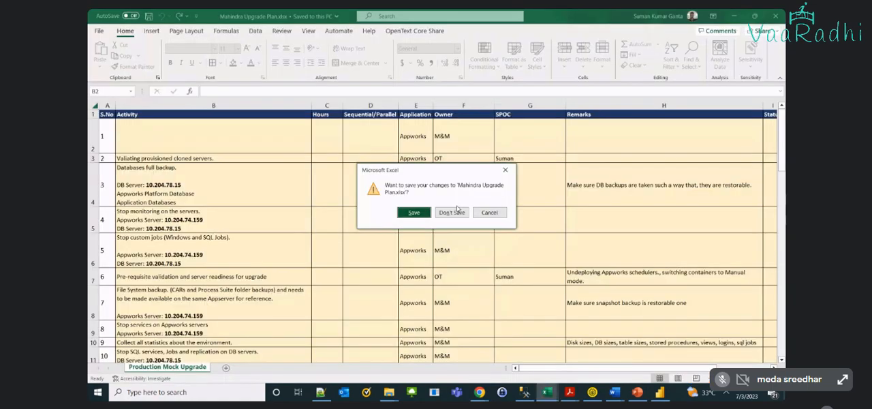
{"action": "left_click", "coordinate": [411, 213]}
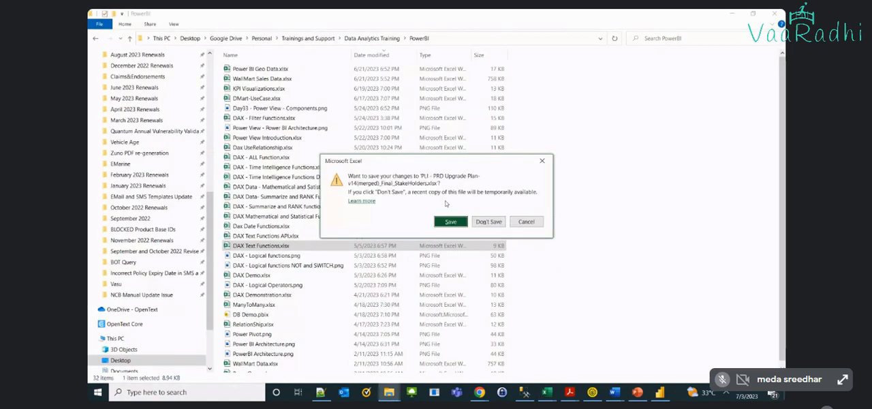
{"action": "left_click", "coordinate": [448, 220]}
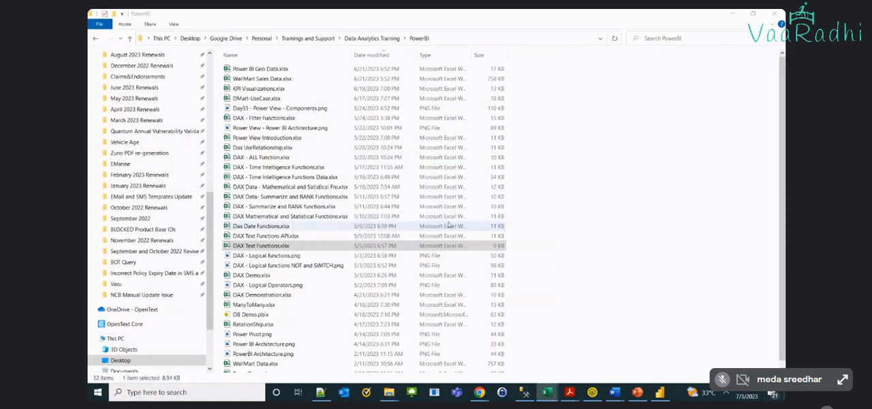
Close the Book5 and October 2023 Renewals Replication workbooks without saving their changes
{"action": "mouse_move", "coordinate": [556, 390]}
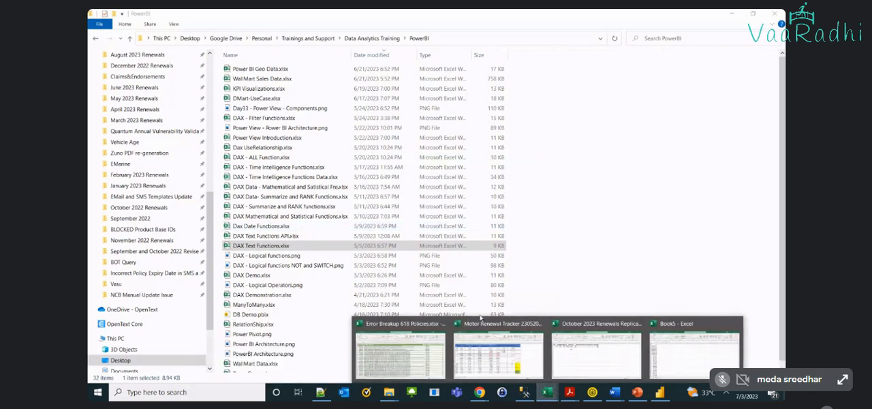
{"action": "left_click", "coordinate": [624, 207]}
{"action": "left_click", "coordinate": [240, 79]}
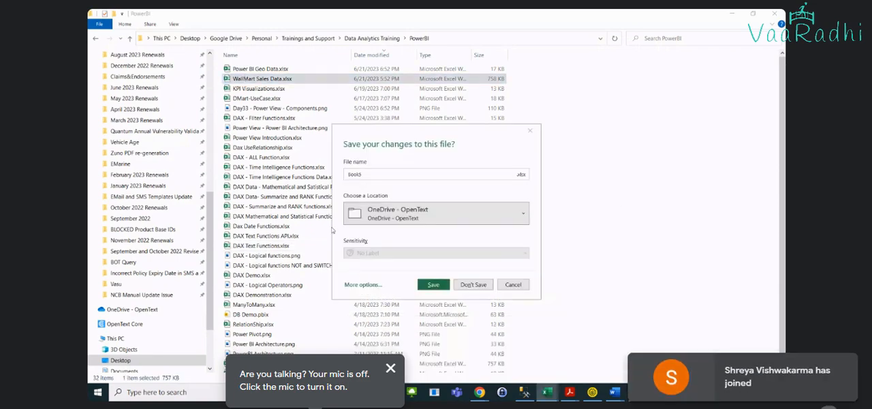
{"action": "left_click", "coordinate": [472, 284]}
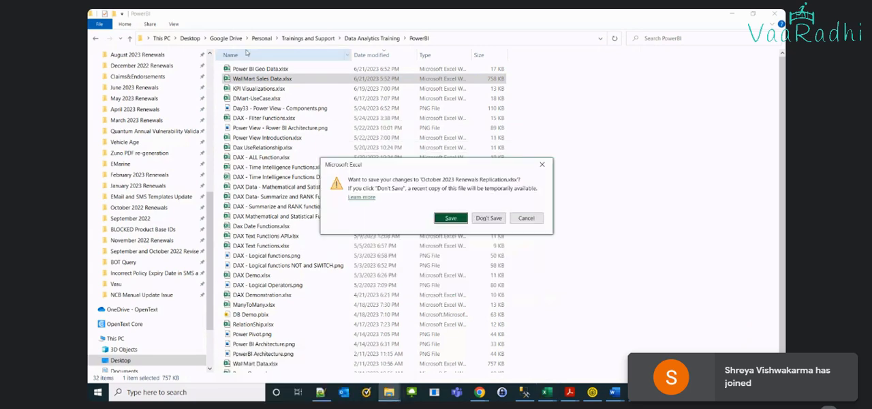
{"action": "left_click", "coordinate": [489, 217]}
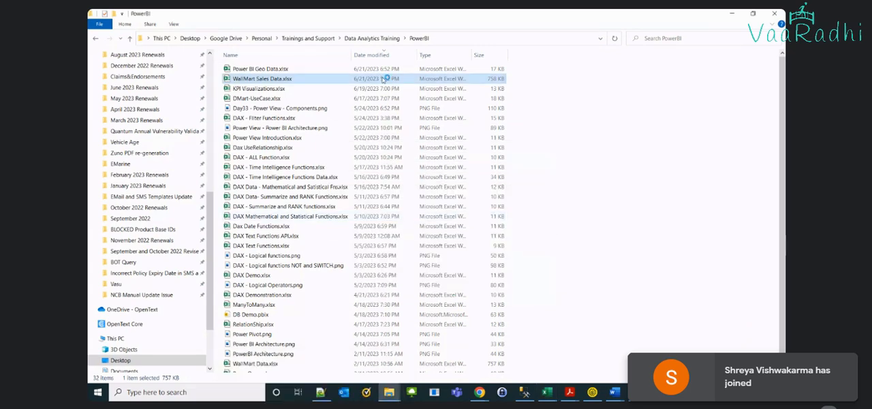
Bring up the WallMart Sales Data.xlsx workbook in Excel and maximize its window
{"action": "left_click", "coordinate": [518, 273]}
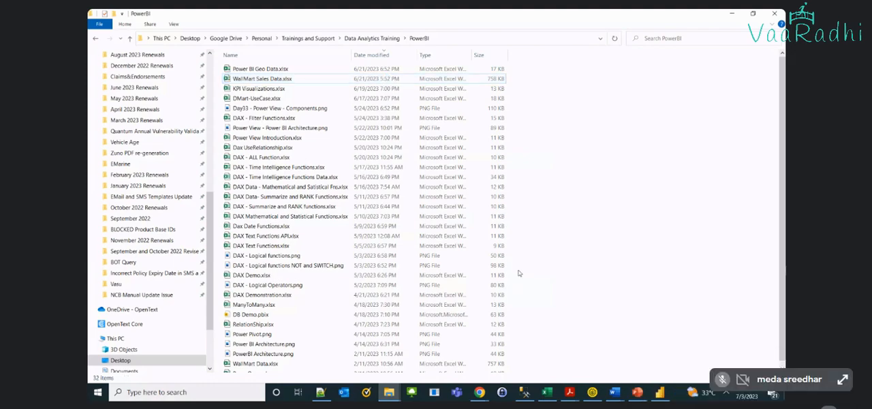
{"action": "left_click", "coordinate": [555, 390]}
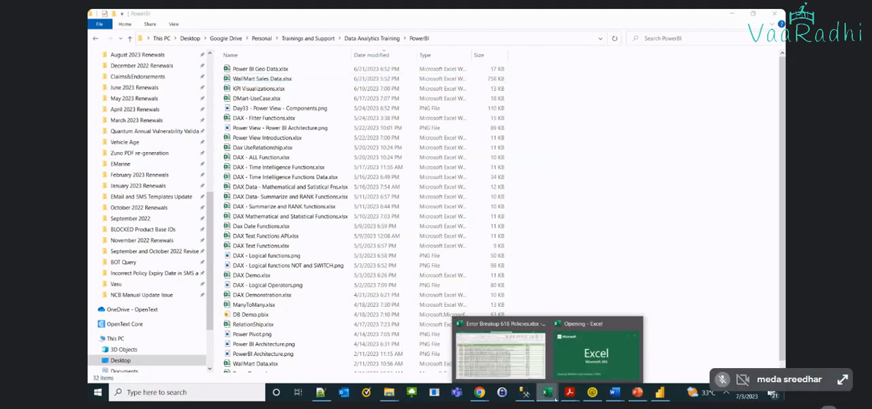
{"action": "mouse_move", "coordinate": [548, 359]}
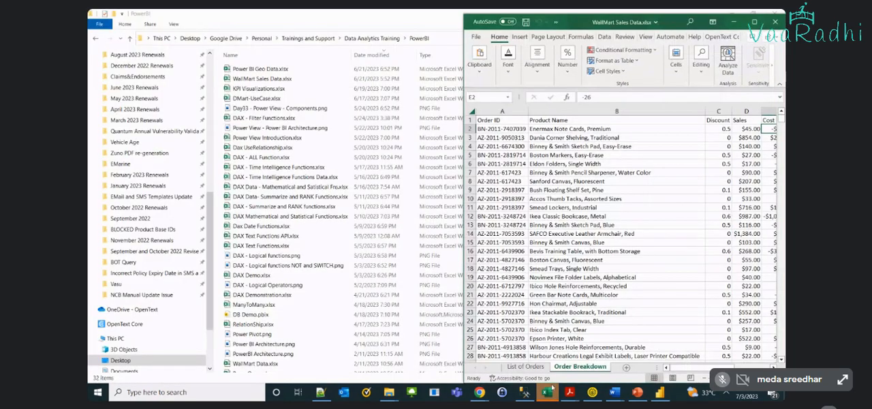
{"action": "left_click", "coordinate": [754, 22]}
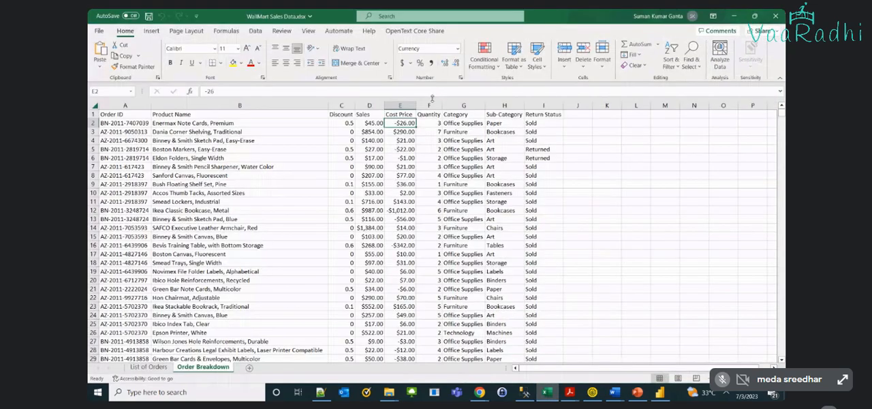
{"action": "left_click", "coordinate": [379, 158]}
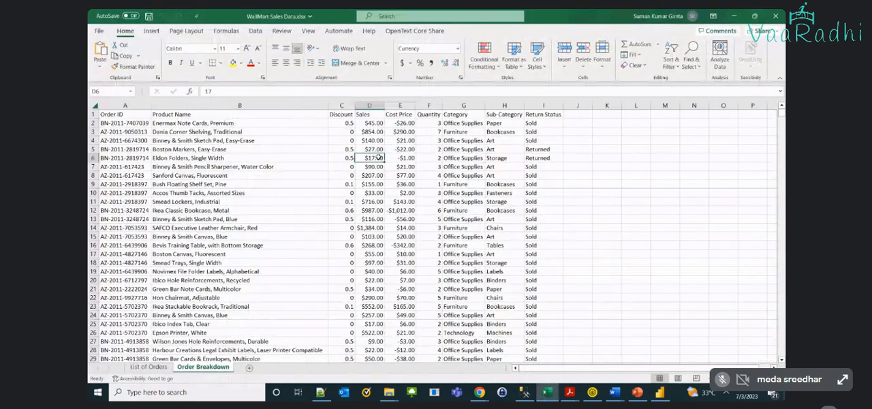
Examine the List of Orders sheet column by column, from Order ID through Region and Segment to Ship Mode
{"action": "left_click", "coordinate": [148, 367]}
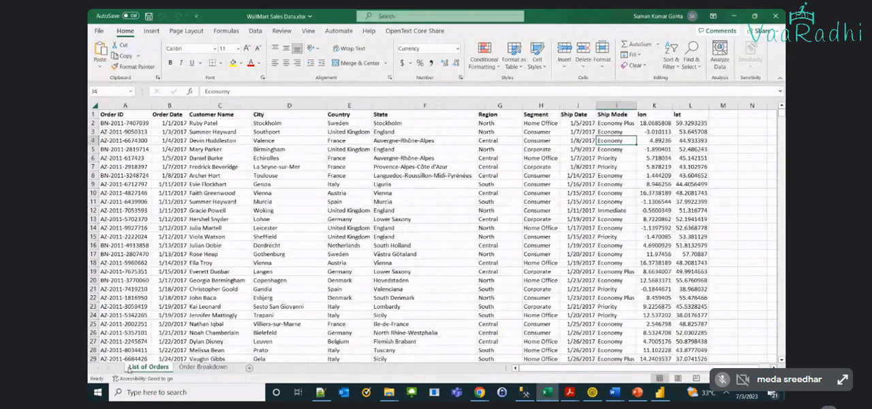
{"action": "left_click", "coordinate": [121, 166]}
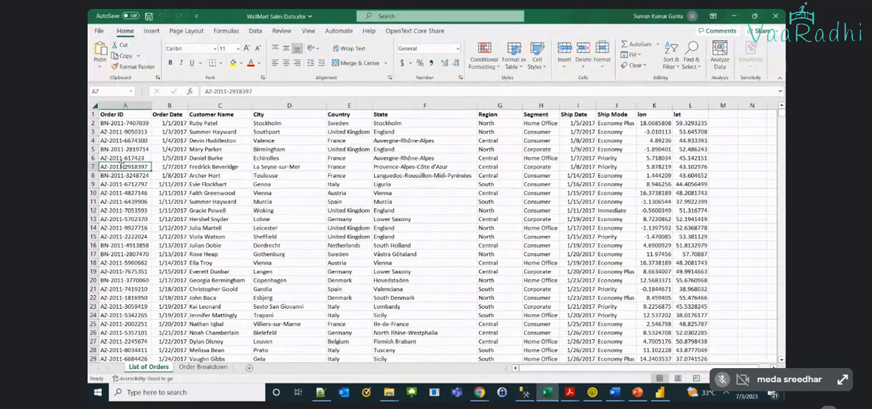
{"action": "key", "text": "Right"}
{"action": "key", "text": "Right"}
{"action": "key", "text": "Left"}
{"action": "key", "text": "Left"}
{"action": "key", "text": "Up"}
{"action": "key", "text": "Up"}
{"action": "key", "text": "Right"}
{"action": "key", "text": "Right"}
{"action": "key", "text": "Right"}
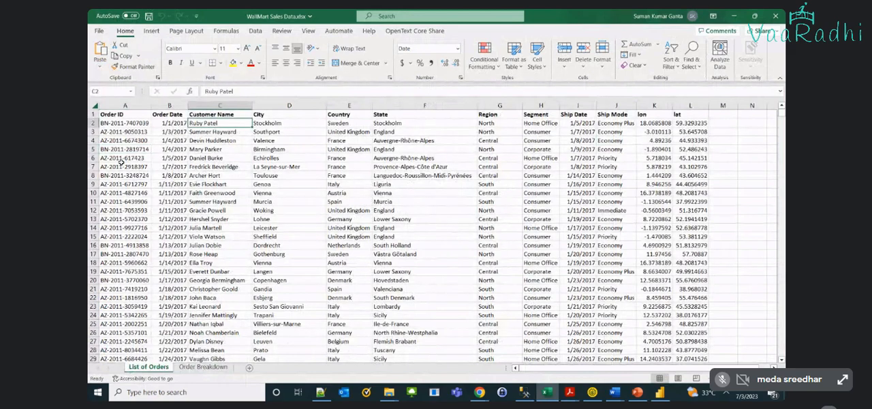
{"action": "key", "text": "Up"}
{"action": "key", "text": "Up"}
{"action": "key", "text": "Up"}
{"action": "key", "text": "Right"}
{"action": "key", "text": "Right"}
{"action": "key", "text": "Right"}
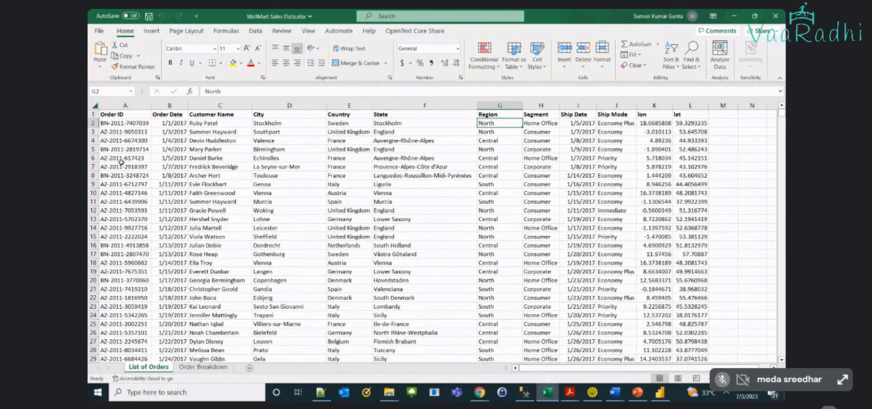
{"action": "key", "text": "Right"}
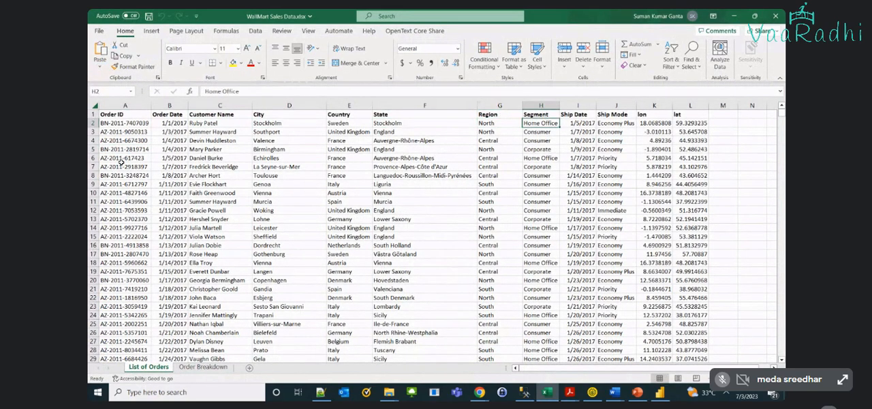
{"action": "key", "text": "Right"}
{"action": "key", "text": "Right"}
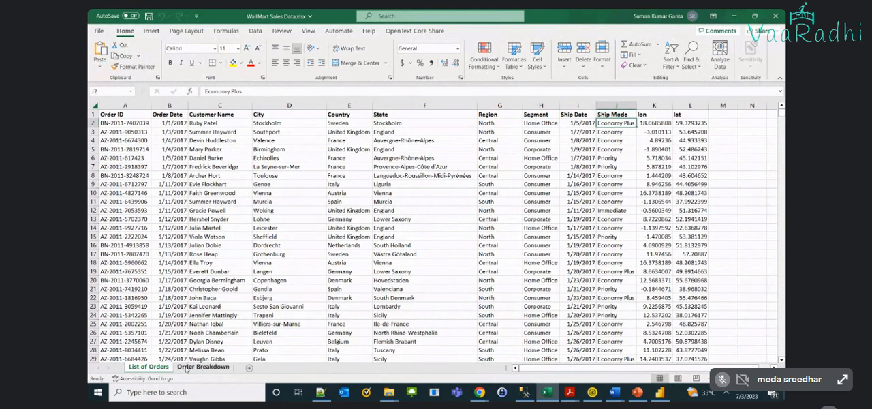
{"action": "left_click", "coordinate": [118, 126]}
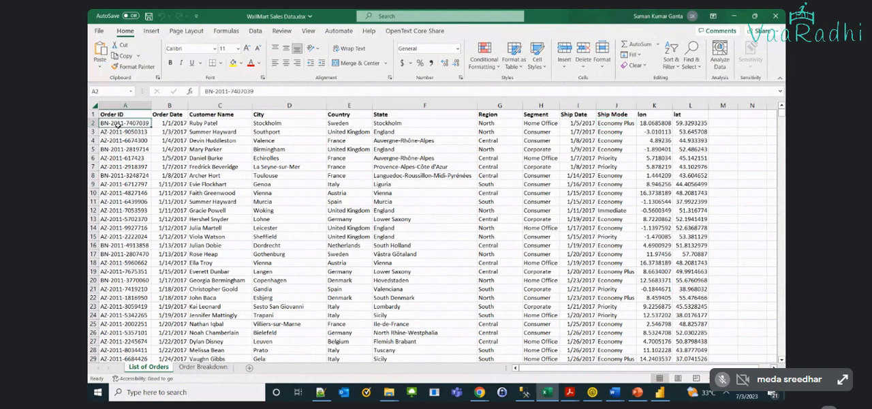
Examine the Order Breakdown sheet, checking the products, categories and sub-categories of order rows 9 to 11
{"action": "left_click", "coordinate": [199, 368]}
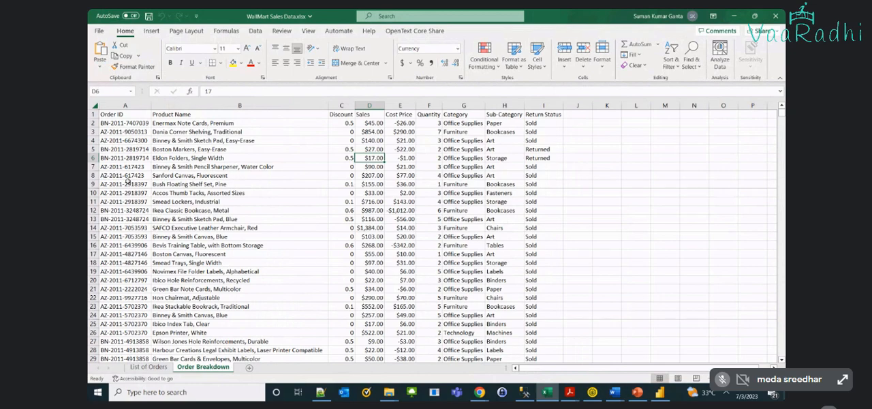
{"action": "left_click_drag", "start_coordinate": [126, 182], "coordinate": [190, 203]}
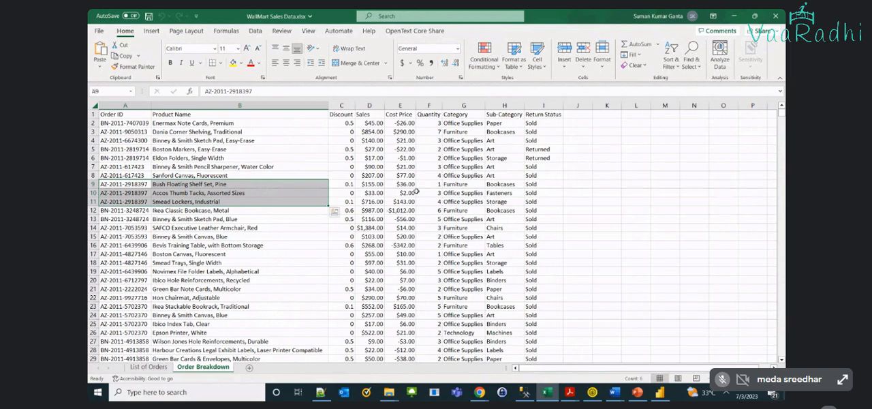
{"action": "left_click", "coordinate": [463, 184]}
{"action": "left_click", "coordinate": [475, 201]}
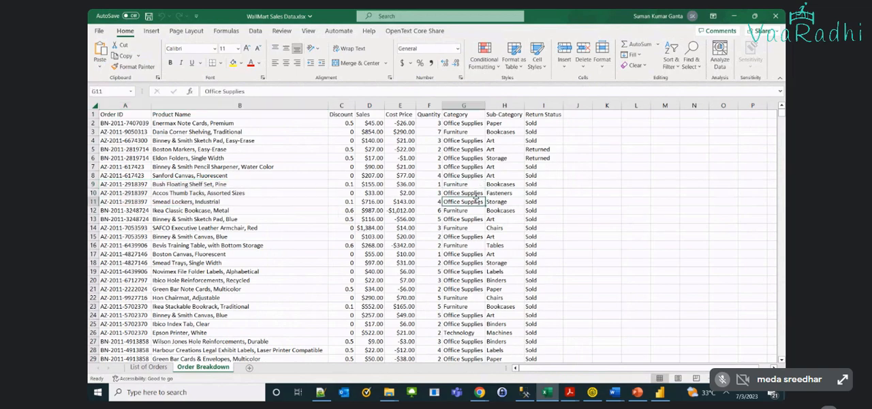
{"action": "left_click", "coordinate": [490, 193]}
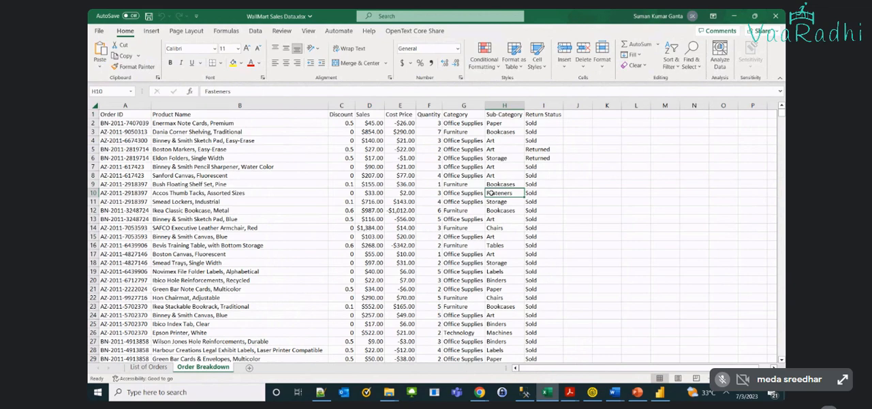
{"action": "mouse_move", "coordinate": [659, 392]}
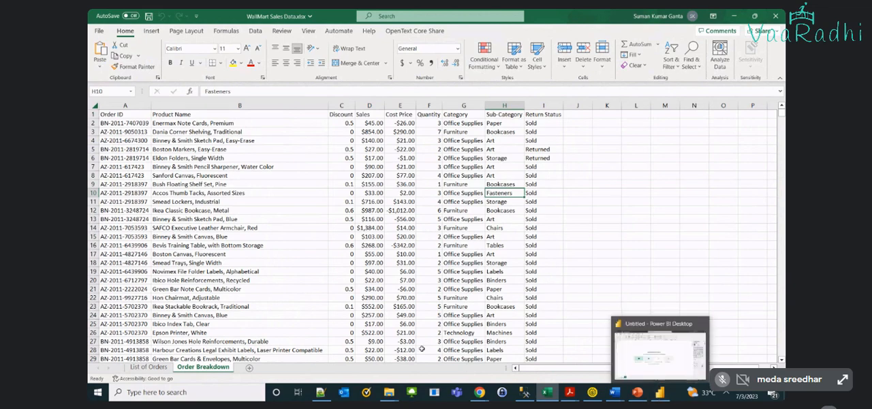
Check the Region values of the orders in rows 2 and 7 of the List of Orders sheet
{"action": "left_click", "coordinate": [147, 367]}
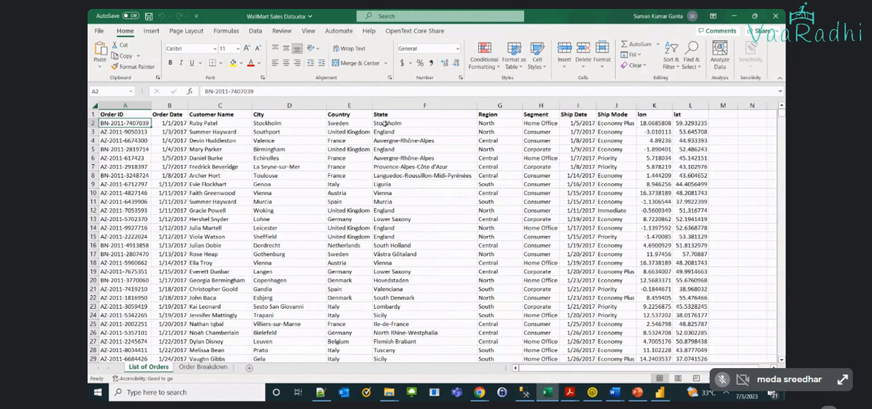
{"action": "left_click", "coordinate": [497, 122]}
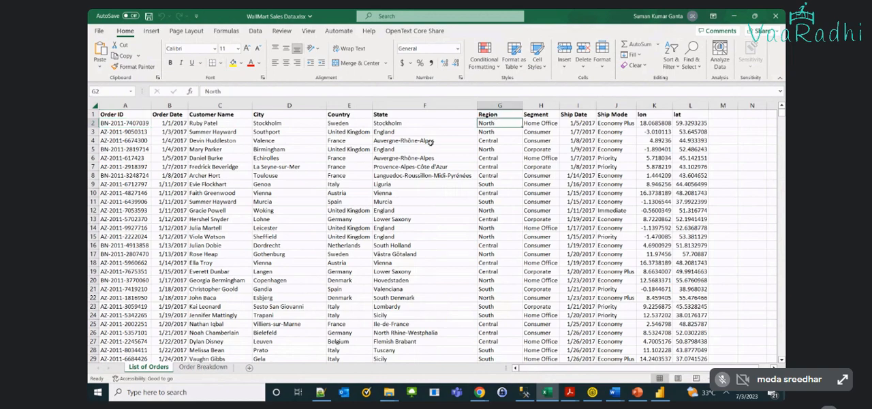
{"action": "left_click", "coordinate": [497, 167]}
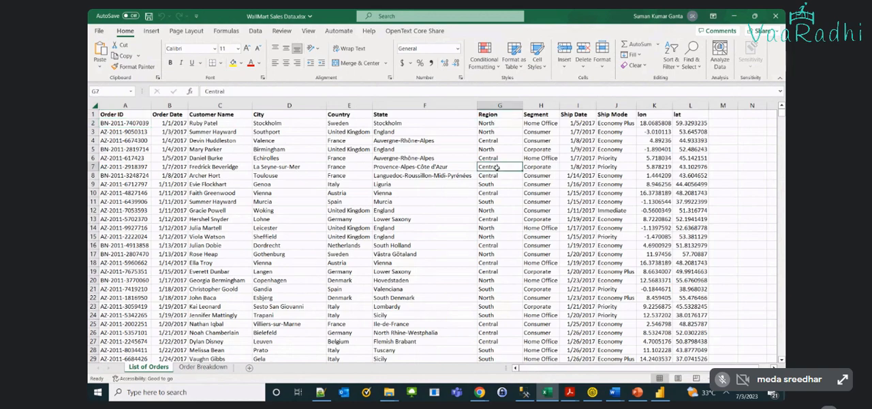
Switch to Power BI Desktop and connect to WallMart Sales Data.xlsx in the PowerBI folder as an Excel workbook source
{"action": "left_click", "coordinate": [660, 392]}
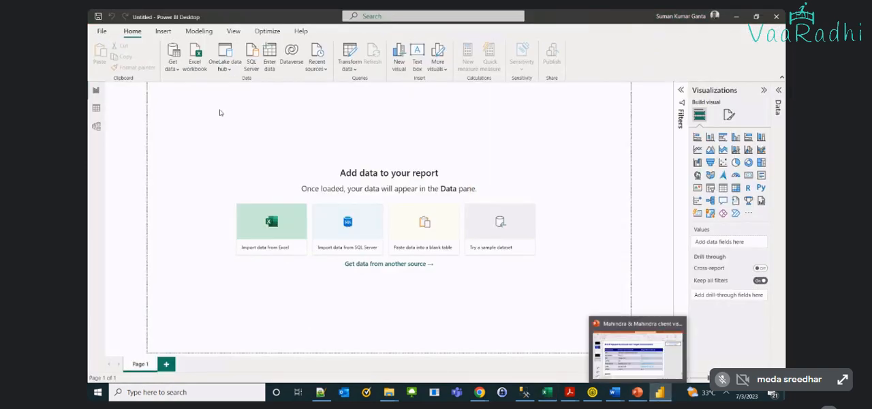
{"action": "left_click", "coordinate": [195, 65]}
{"action": "left_click", "coordinate": [262, 88]}
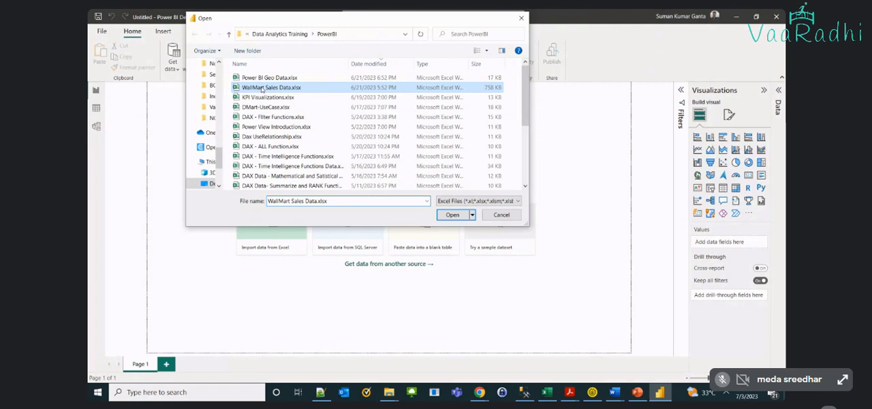
{"action": "double_click", "coordinate": [261, 88]}
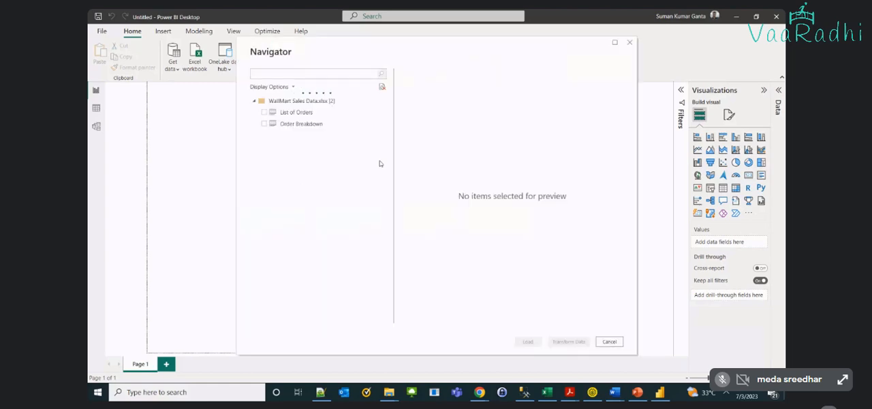
Select the List of Orders and Order Breakdown sheets, preview the columns of both, and load them into the report
{"action": "left_click", "coordinate": [263, 112]}
{"action": "left_click", "coordinate": [264, 123]}
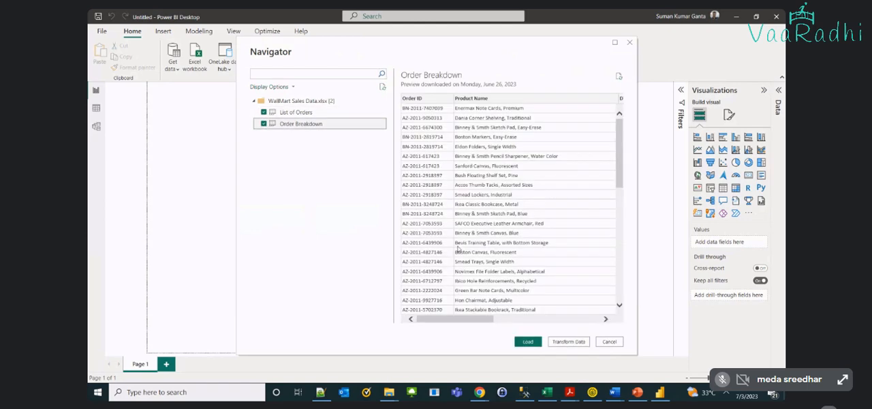
{"action": "left_click", "coordinate": [530, 320]}
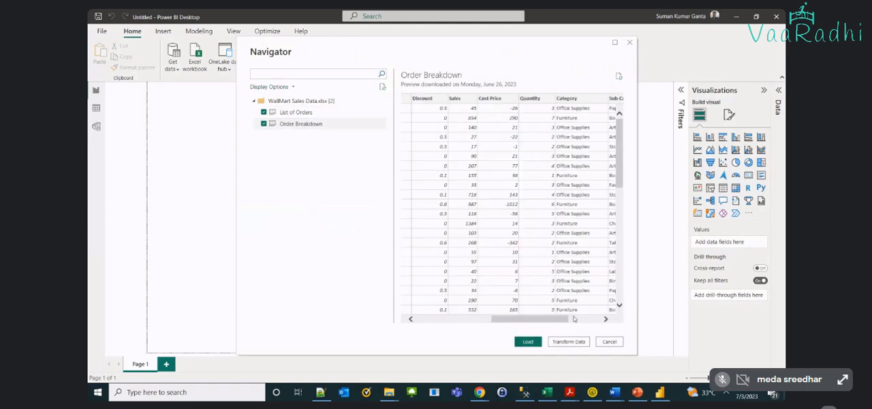
{"action": "left_click", "coordinate": [573, 318]}
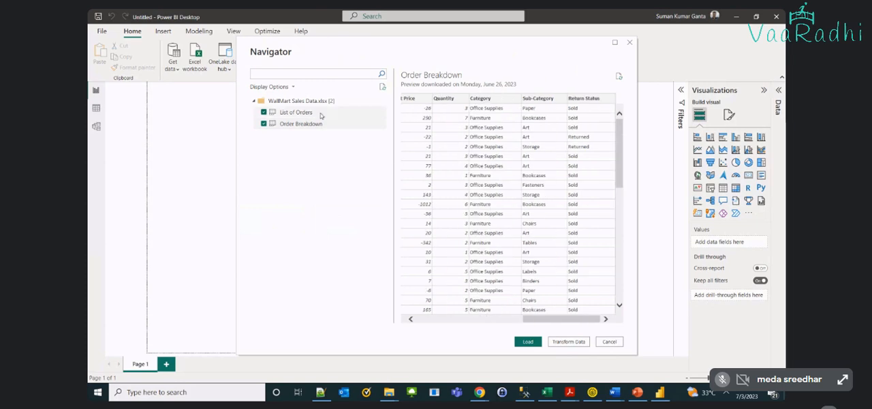
{"action": "left_click", "coordinate": [321, 114]}
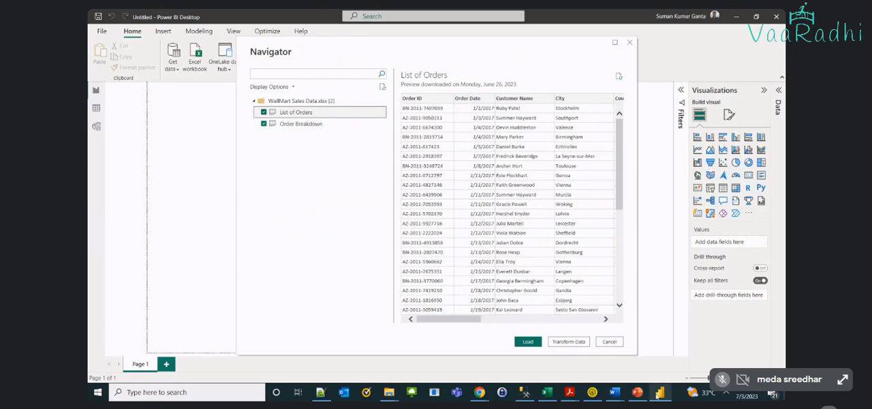
{"action": "left_click", "coordinate": [591, 320]}
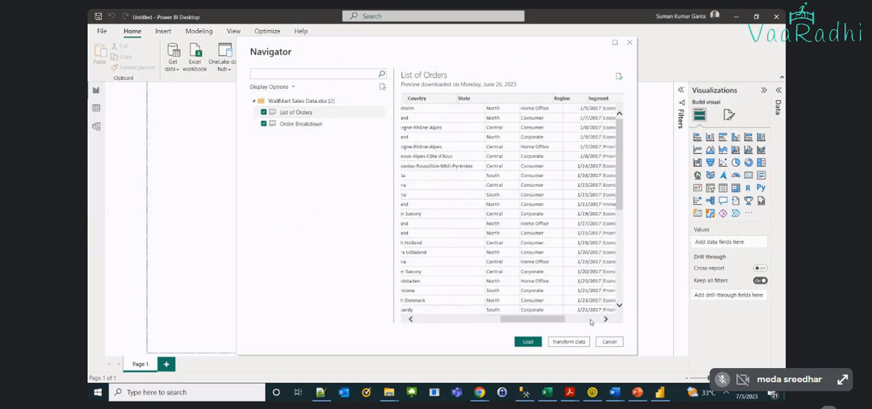
{"action": "left_click", "coordinate": [591, 320]}
{"action": "left_click", "coordinate": [532, 344]}
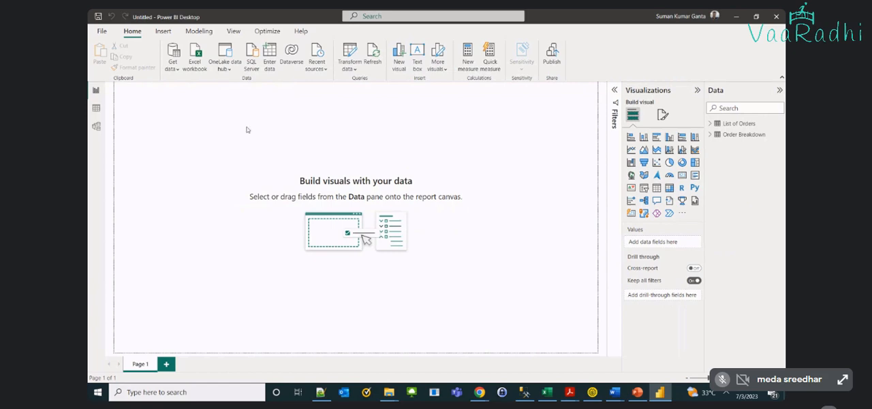
Examine the relationship between the List of Orders and Order Breakdown tables in the data model, and return to the report page
{"action": "left_click", "coordinate": [97, 109]}
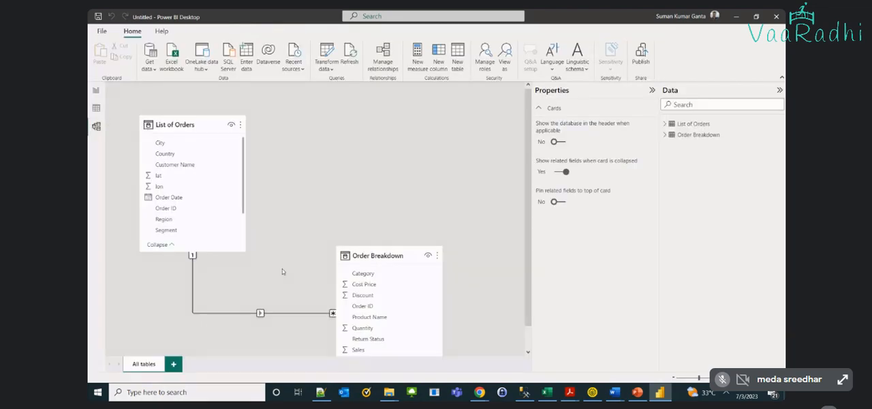
{"action": "left_click", "coordinate": [261, 313]}
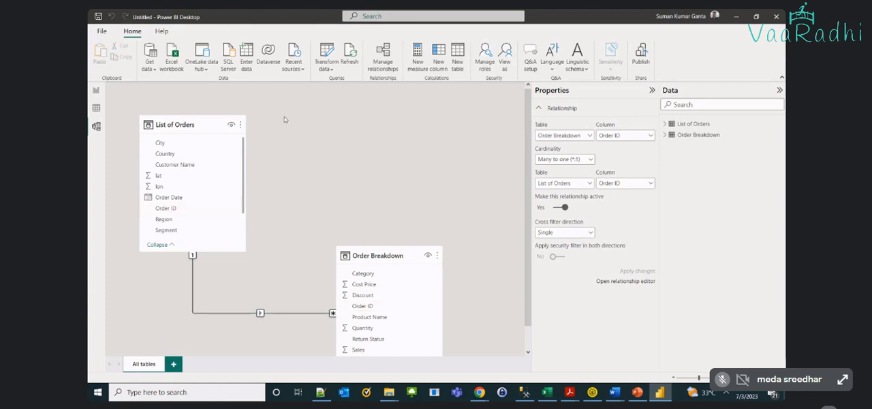
{"action": "left_click", "coordinate": [96, 90]}
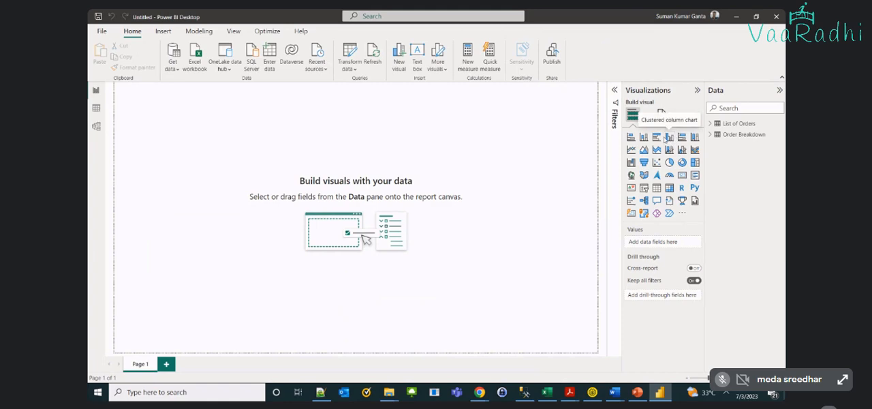
Add a 100% stacked column chart to Page 1 and enlarge it to roughly two thirds of the page width
{"action": "left_click", "coordinate": [694, 136]}
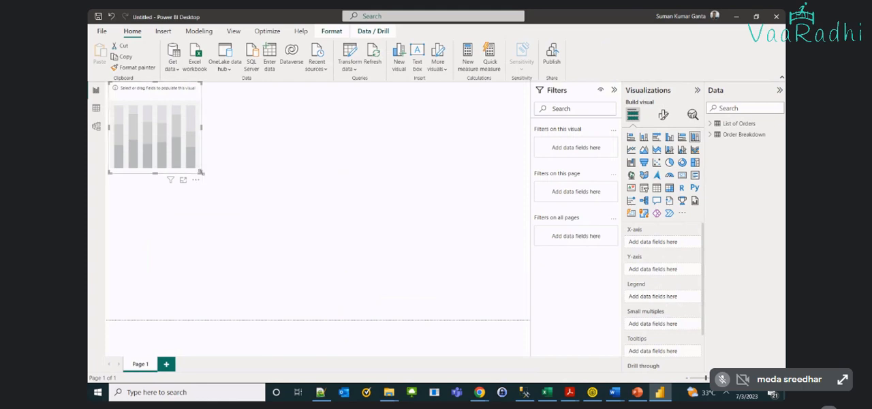
{"action": "left_click_drag", "start_coordinate": [202, 173], "coordinate": [379, 289]}
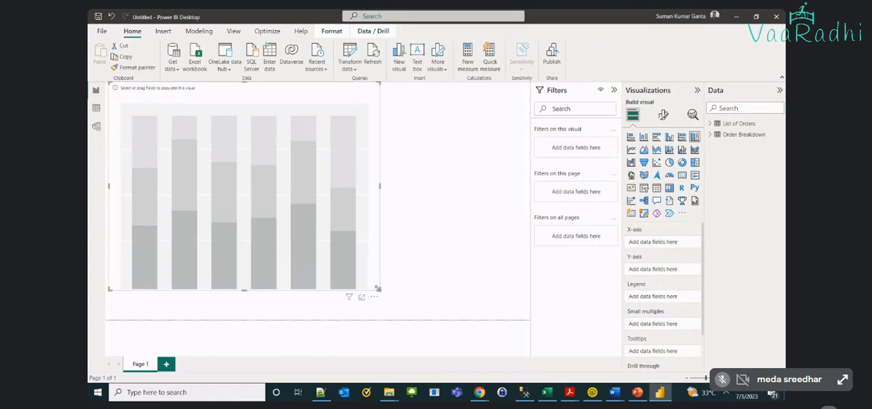
Check the Country column in the Excel List of Orders sheet and place the Country field on the chart's X-axis
{"action": "left_click", "coordinate": [710, 124]}
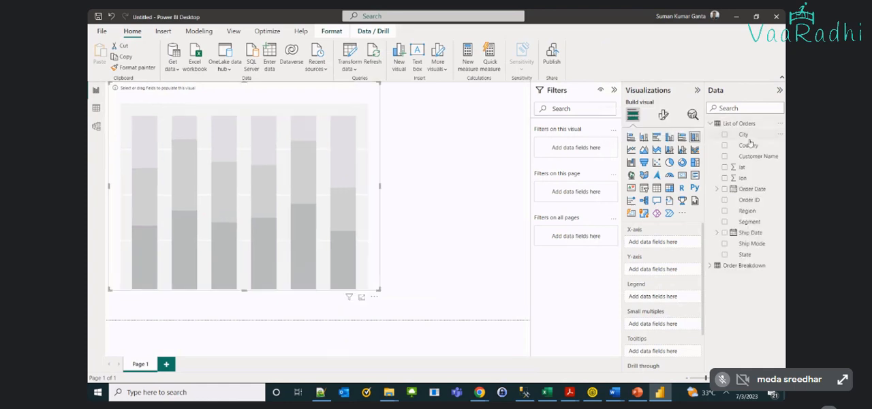
{"action": "left_click", "coordinate": [548, 393]}
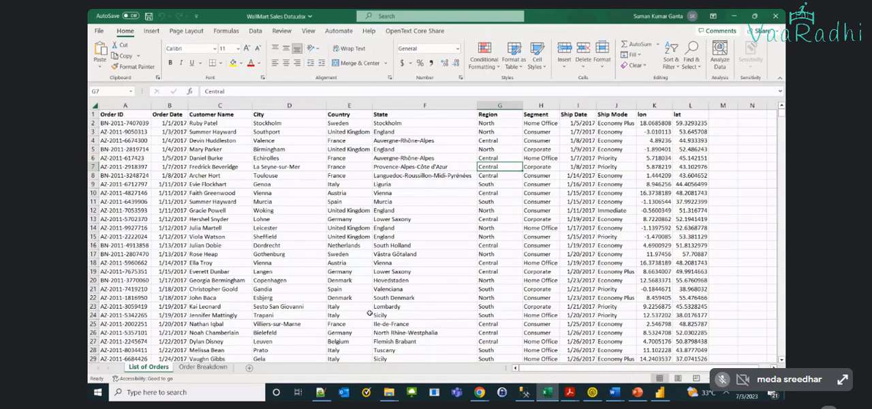
{"action": "left_click", "coordinate": [368, 105]}
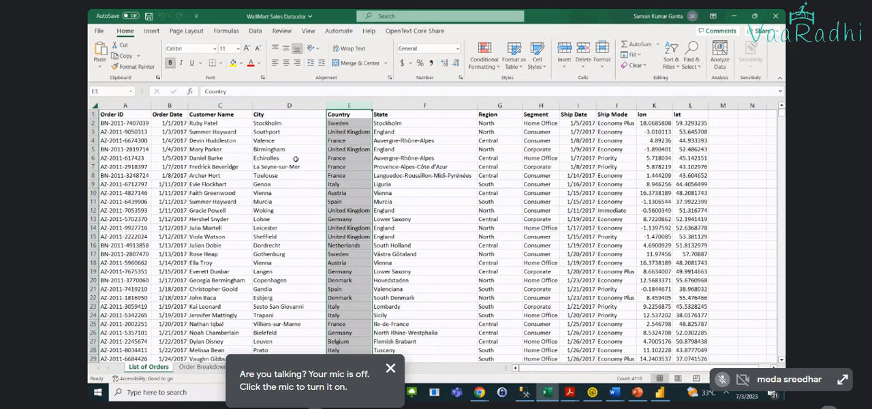
{"action": "left_click", "coordinate": [739, 13]}
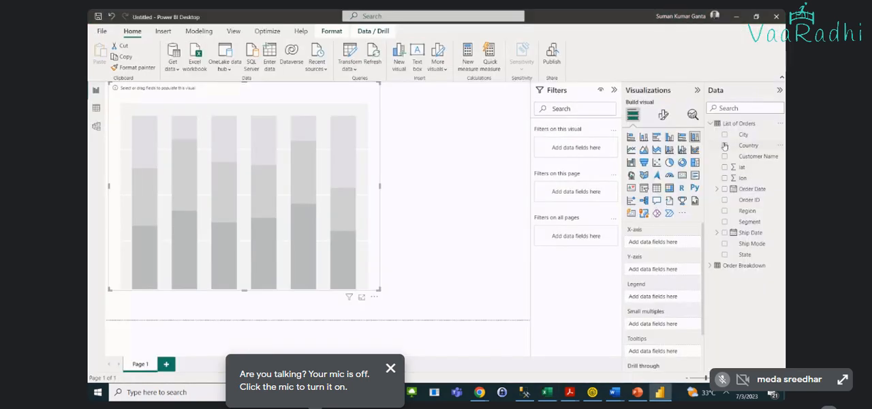
{"action": "left_click", "coordinate": [723, 145]}
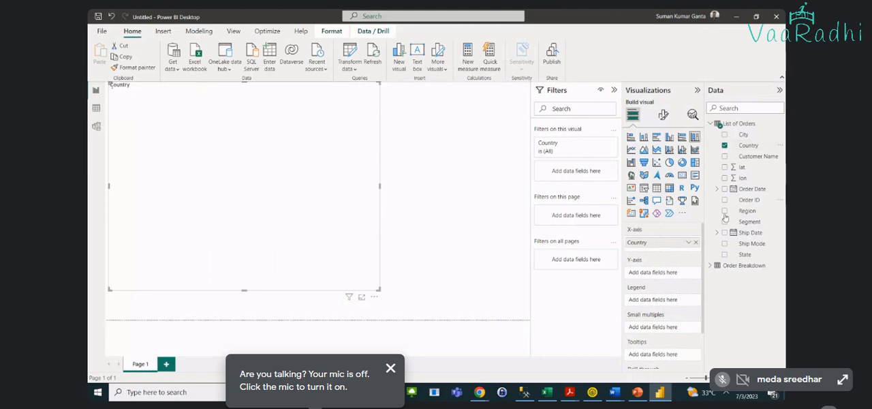
Try Order Breakdown's Sales on the chart's Y-axis while enlarging the chart to nearly fill the page, and remove Sales again
{"action": "left_click", "coordinate": [710, 265]}
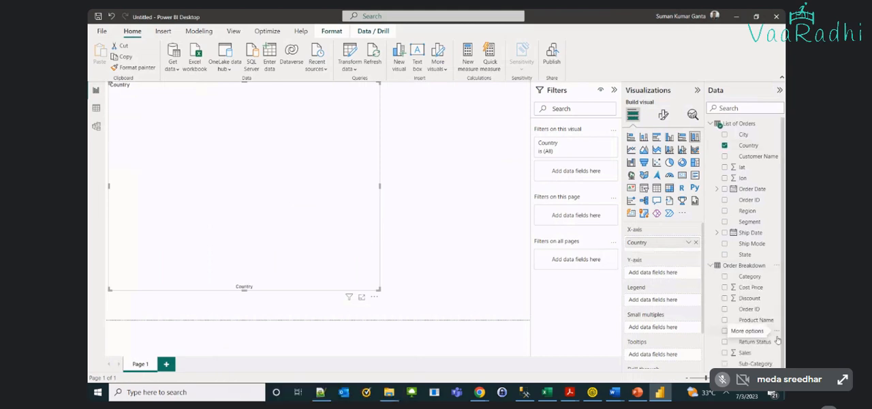
{"action": "left_click", "coordinate": [724, 352]}
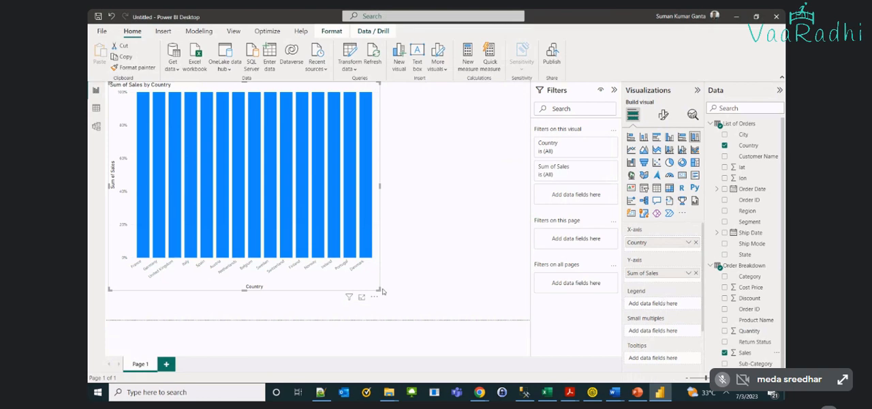
{"action": "left_click_drag", "start_coordinate": [382, 291], "coordinate": [491, 308]}
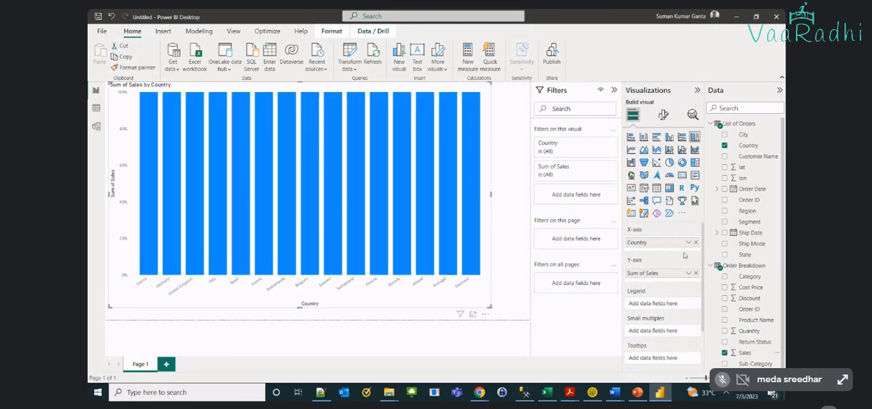
{"action": "left_click", "coordinate": [695, 273]}
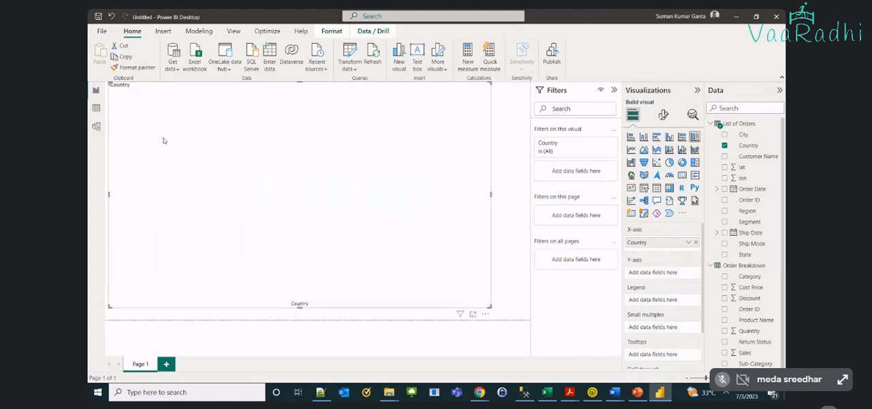
Examine the Order Breakdown table's data, comparing the Sales, Cost Price and Quantity columns
{"action": "left_click", "coordinate": [97, 109]}
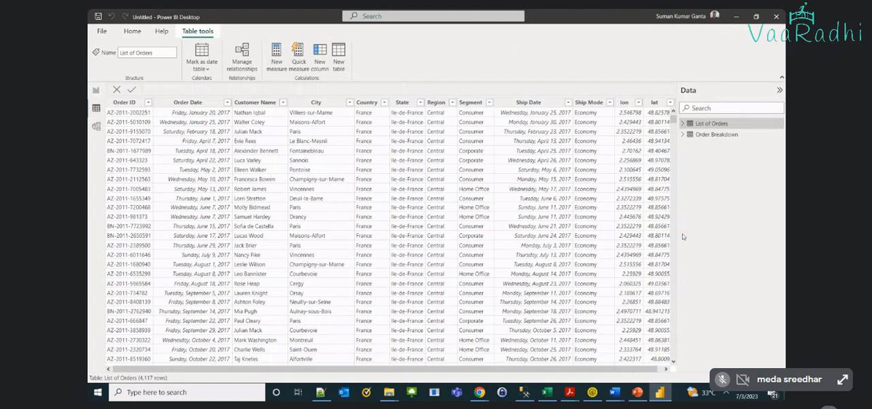
{"action": "left_click", "coordinate": [716, 134]}
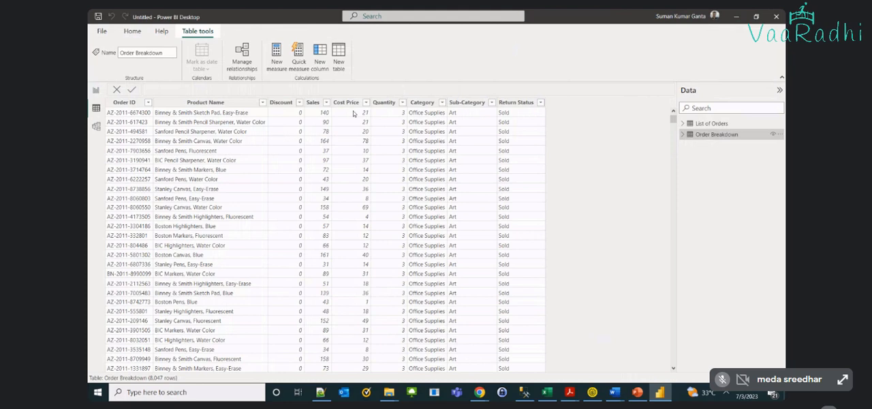
{"action": "left_click", "coordinate": [322, 113]}
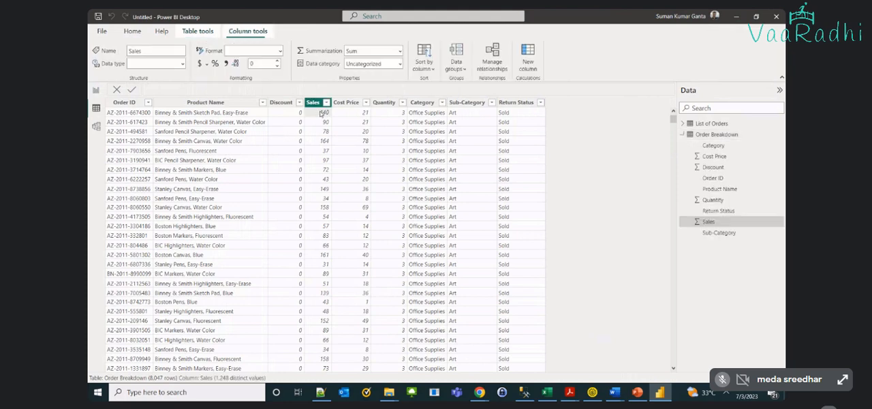
{"action": "left_click", "coordinate": [384, 118]}
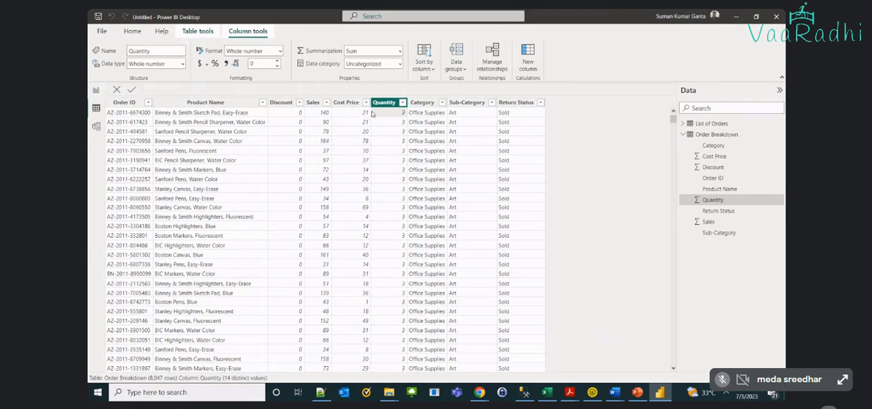
{"action": "left_click", "coordinate": [333, 115]}
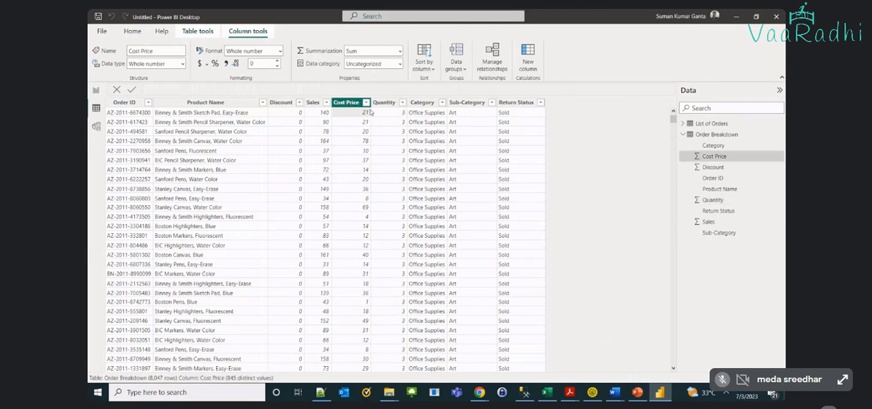
{"action": "left_click", "coordinate": [321, 114]}
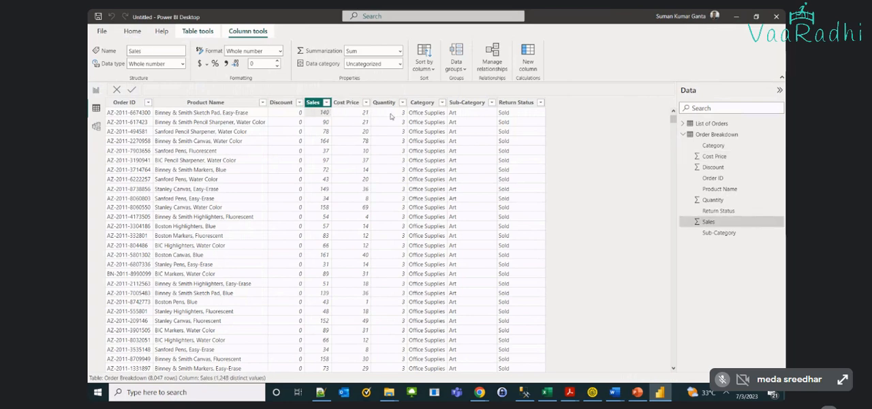
{"action": "left_click", "coordinate": [390, 116]}
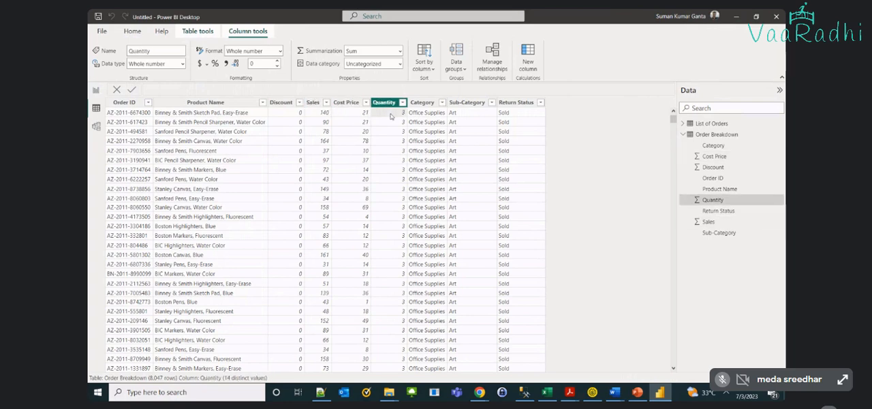
{"action": "left_click", "coordinate": [320, 117]}
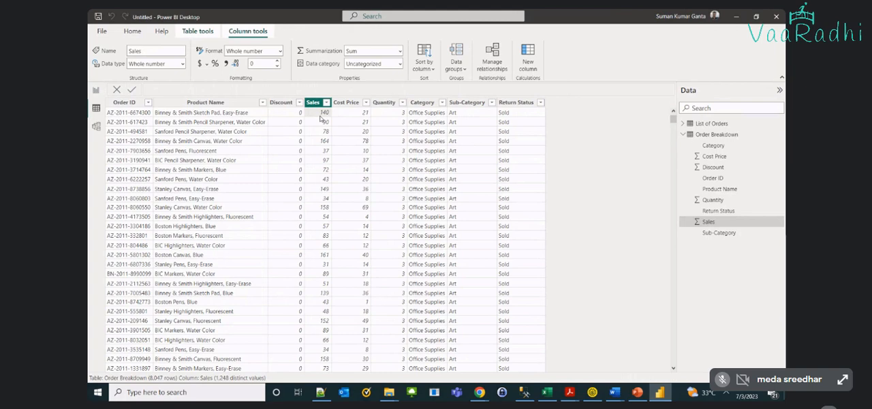
Add a calculated column to the Order Breakdown table with the formula Total Sales = 'Order Breakdown'[Sales] * 'Order Breakdown'[Quantity]
{"action": "left_click", "coordinate": [195, 32]}
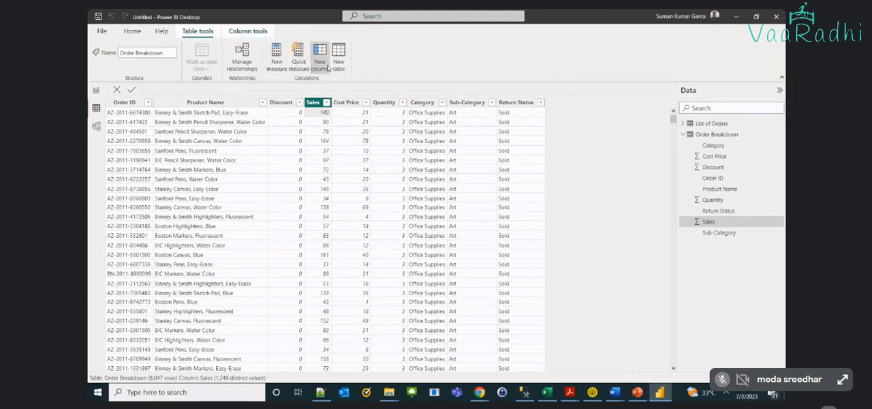
{"action": "left_click", "coordinate": [328, 67]}
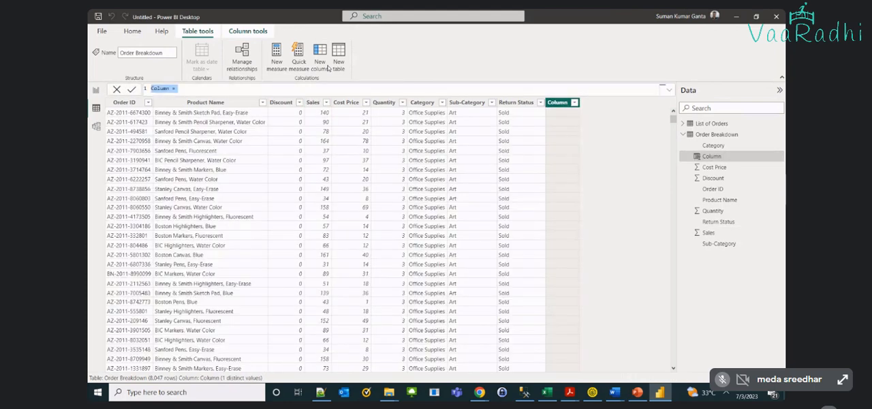
{"action": "type", "text": "Total Sales = sales"}
{"action": "key", "text": "BackSpace"}
{"action": "key", "text": "BackSpace"}
{"action": "key", "text": "BackSpace"}
{"action": "key", "text": "BackSpace"}
{"action": "type", "text": "'Order Breakdown'[Sales]"}
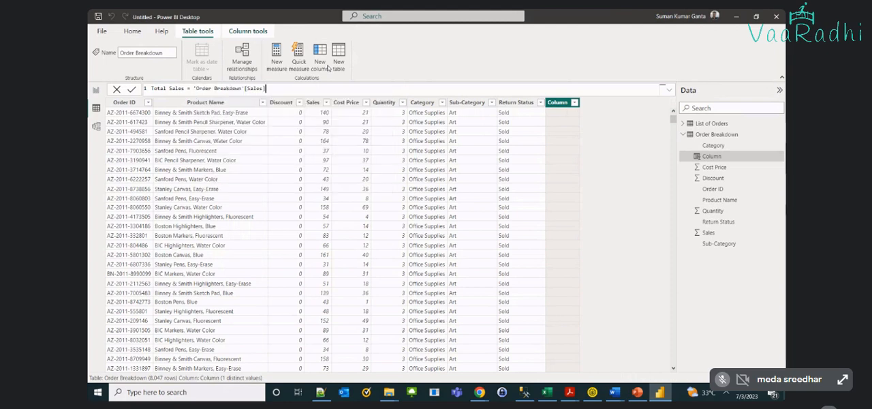
{"action": "type", "text": " * orde"}
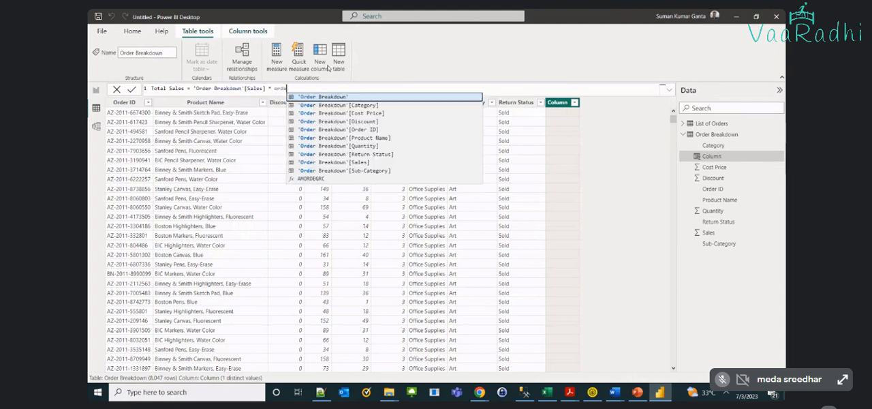
{"action": "key", "text": "Down"}
{"action": "key", "text": "Down"}
{"action": "key", "text": "Down"}
{"action": "key", "text": "Down"}
{"action": "key", "text": "Down"}
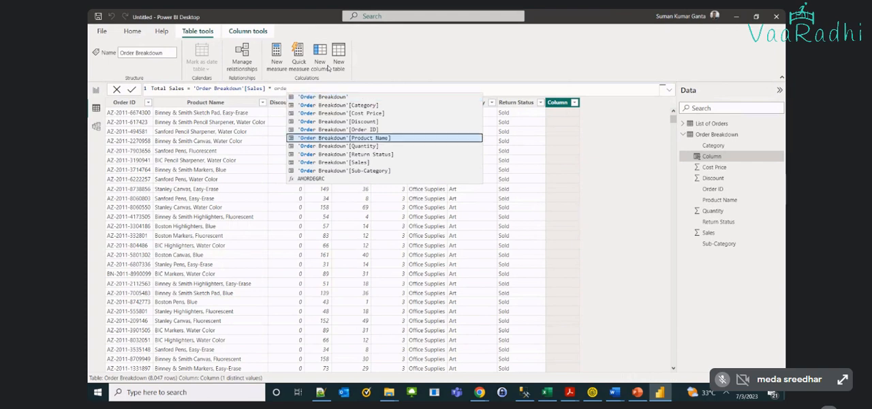
{"action": "key", "text": "Down"}
{"action": "key", "text": "Tab"}
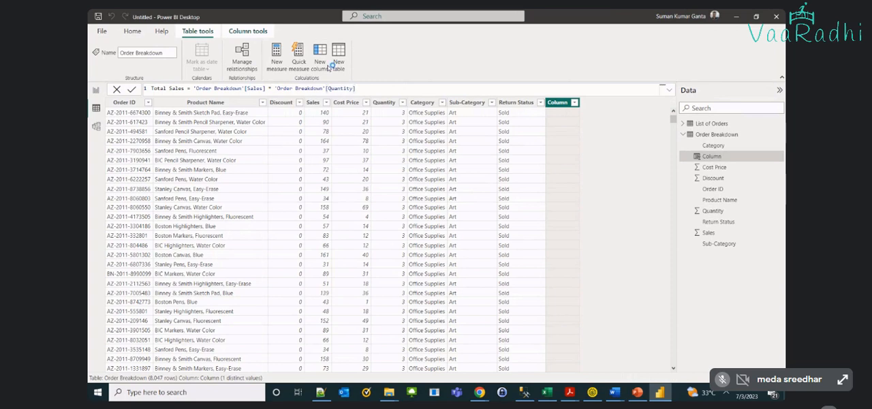
{"action": "key", "text": "Return"}
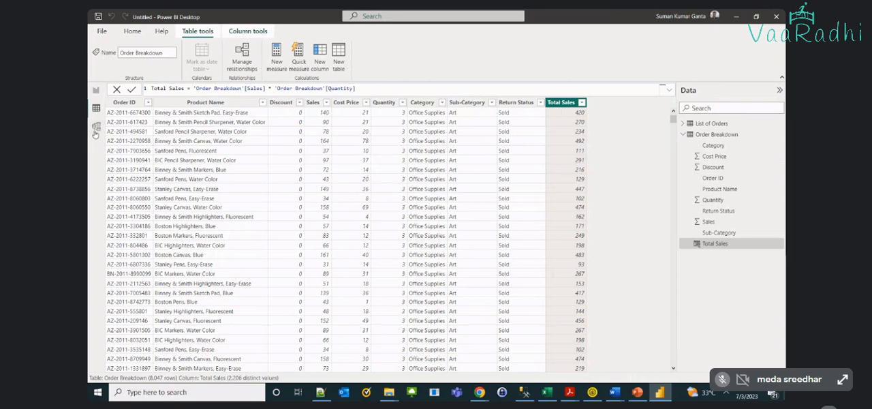
Place the Total Sales field from Order Breakdown on the Y-axis of the country chart on Page 1
{"action": "left_click", "coordinate": [95, 92]}
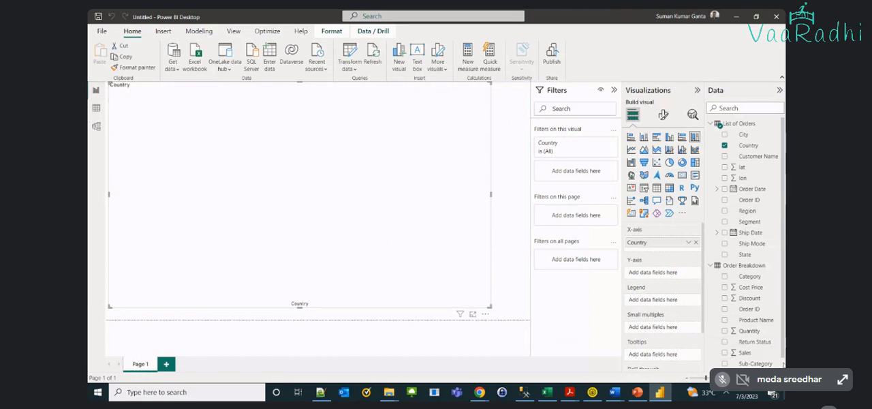
{"action": "scroll", "coordinate": [729, 358], "scroll_direction": "down", "scroll_amount": 1}
{"action": "left_click", "coordinate": [724, 362]}
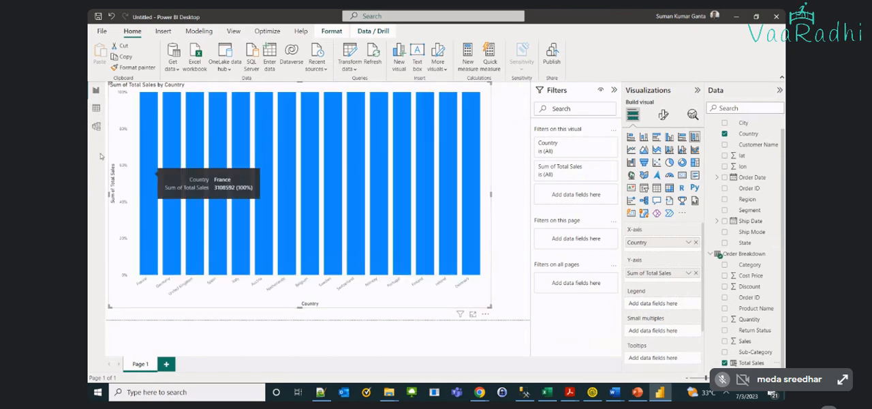
Check the model's relationship between List of Orders and Order Breakdown, and change the country chart to a stacked column chart
{"action": "left_click", "coordinate": [96, 127]}
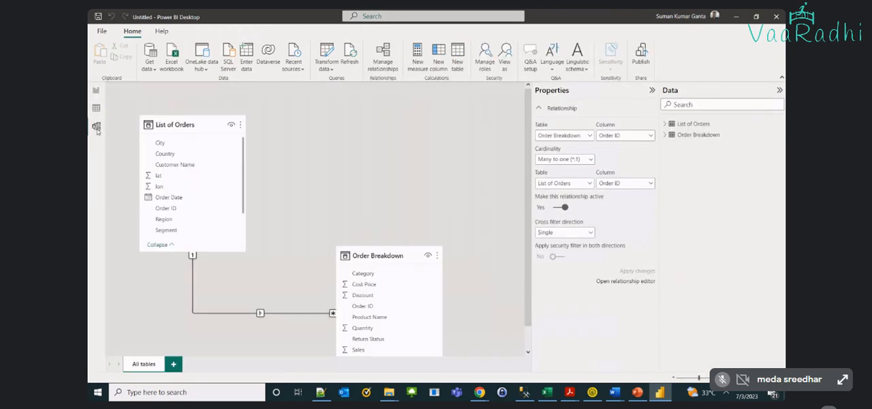
{"action": "left_click", "coordinate": [258, 312]}
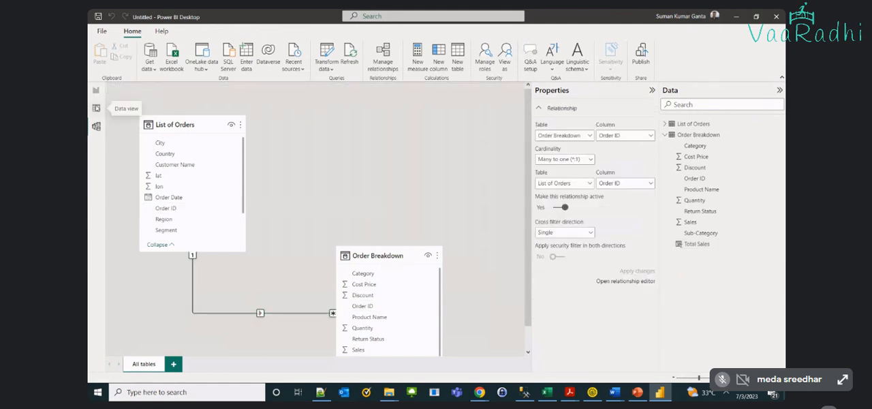
{"action": "left_click", "coordinate": [96, 108]}
{"action": "left_click", "coordinate": [96, 90]}
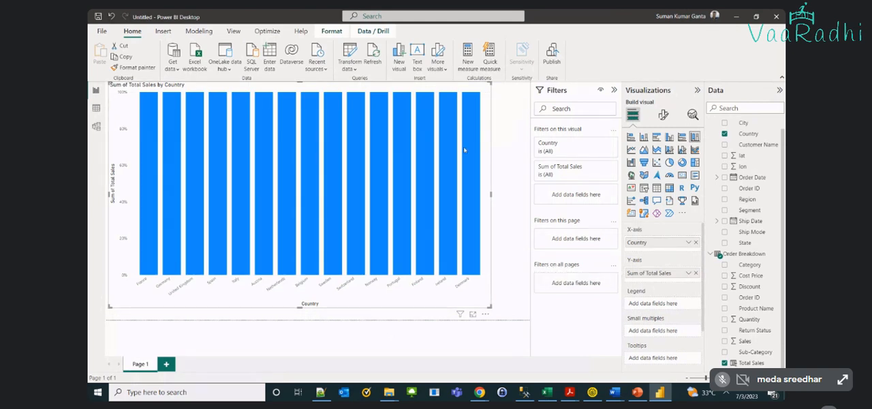
{"action": "mouse_move", "coordinate": [450, 142]}
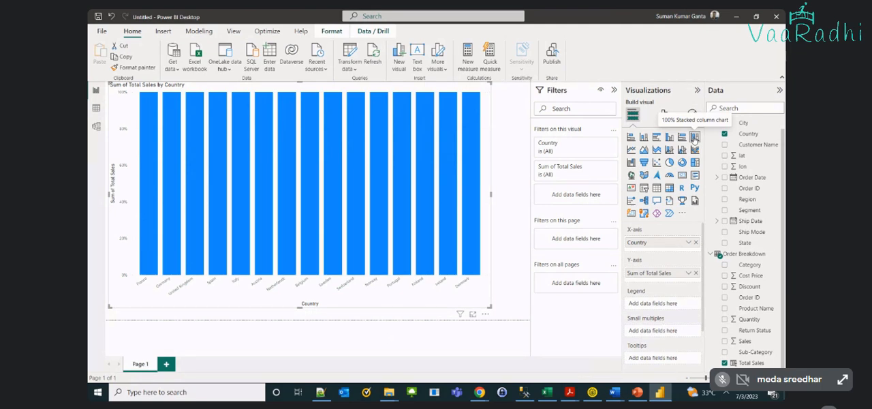
{"action": "left_click", "coordinate": [643, 136]}
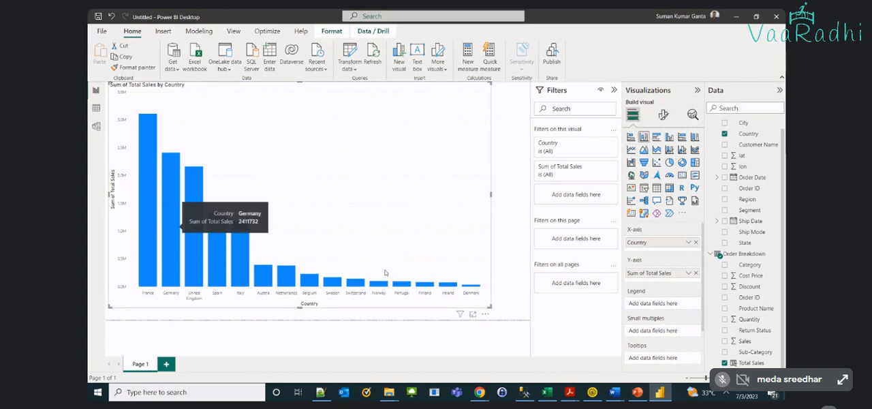
Set the font size of the chart's X-axis values to 16
{"action": "left_click", "coordinate": [664, 115]}
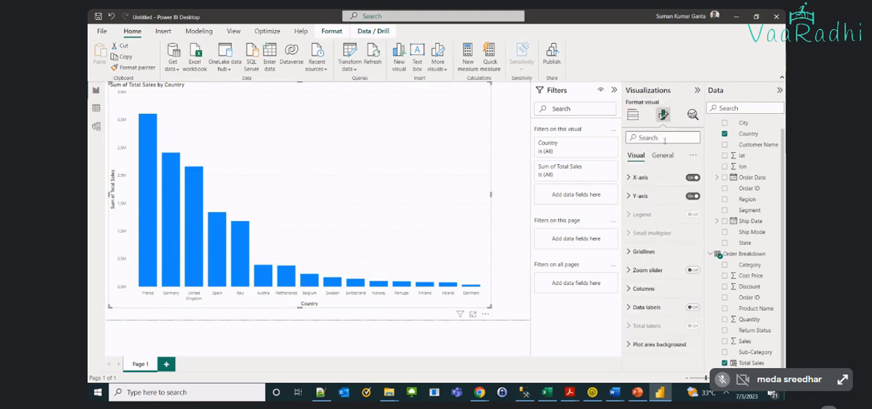
{"action": "left_click", "coordinate": [630, 178]}
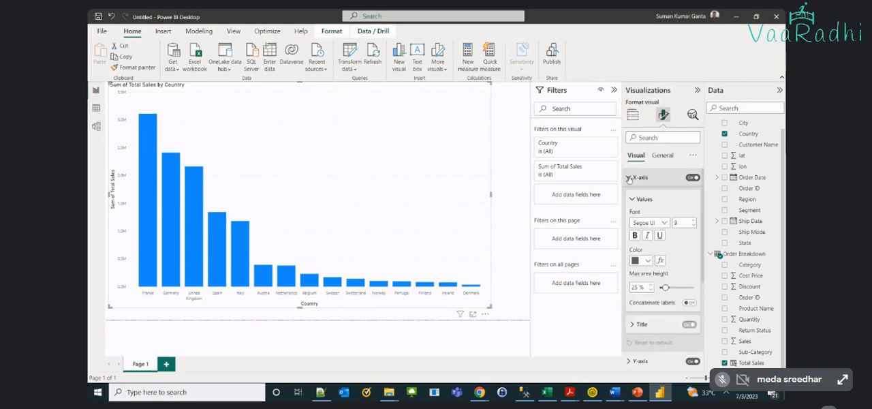
{"action": "left_click", "coordinate": [694, 222]}
{"action": "left_click", "coordinate": [693, 222]}
{"action": "left_click", "coordinate": [693, 222]}
{"action": "left_click", "coordinate": [693, 222]}
{"action": "left_click", "coordinate": [693, 222]}
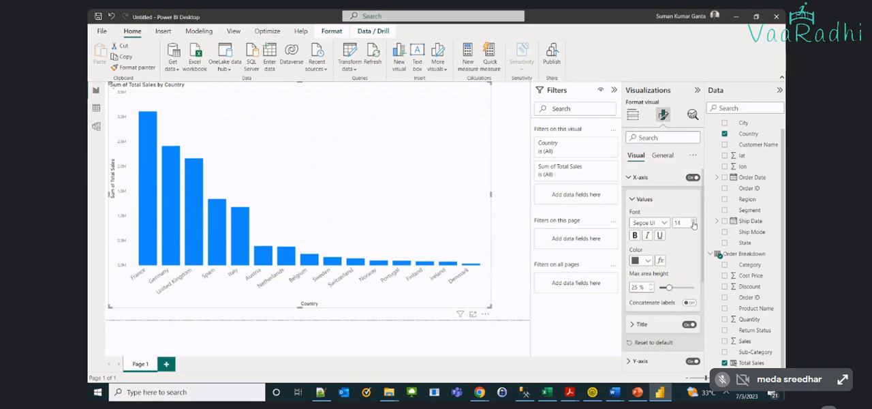
{"action": "left_click", "coordinate": [693, 222]}
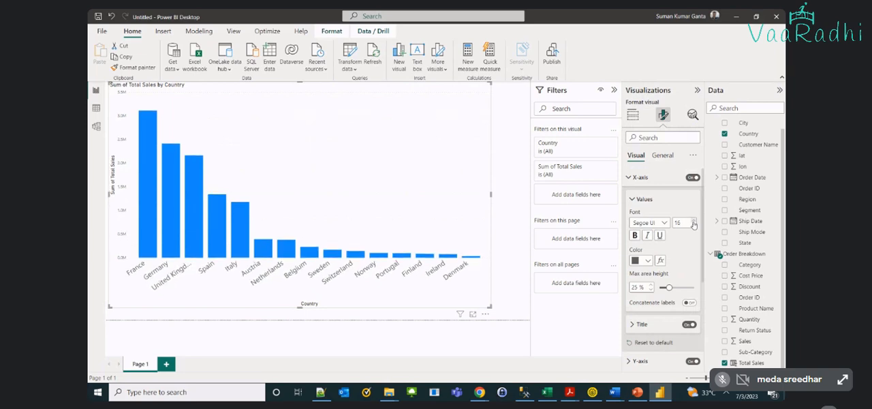
{"action": "left_click", "coordinate": [640, 179]}
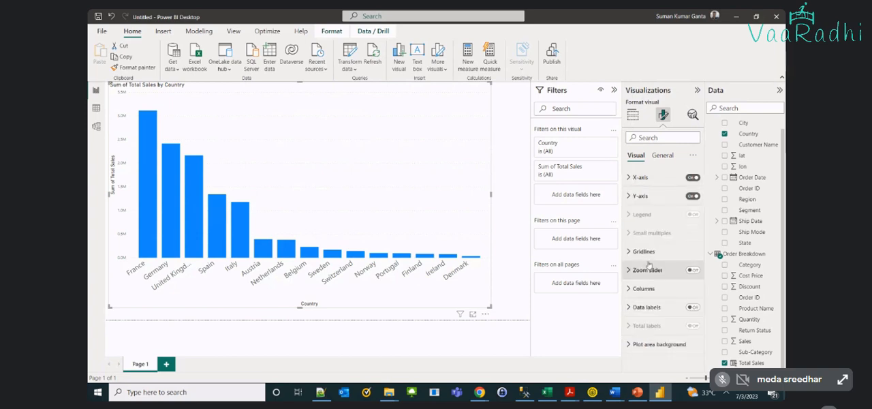
Turn on data labels for the columns and set the label values' font size to 15
{"action": "left_click", "coordinate": [691, 307]}
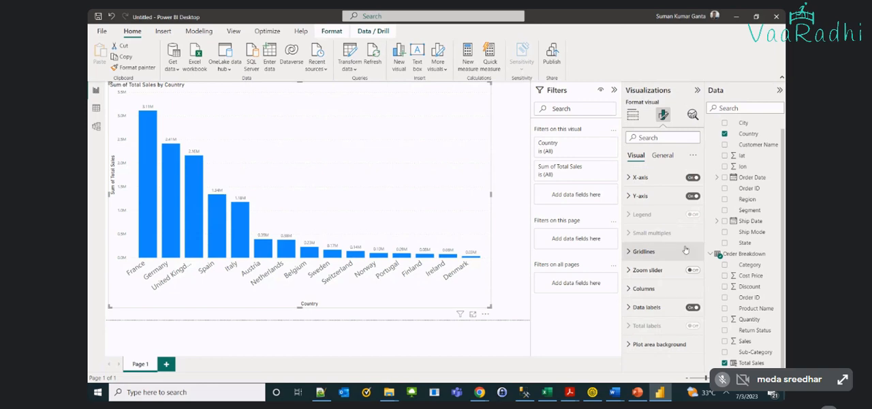
{"action": "left_click", "coordinate": [671, 307]}
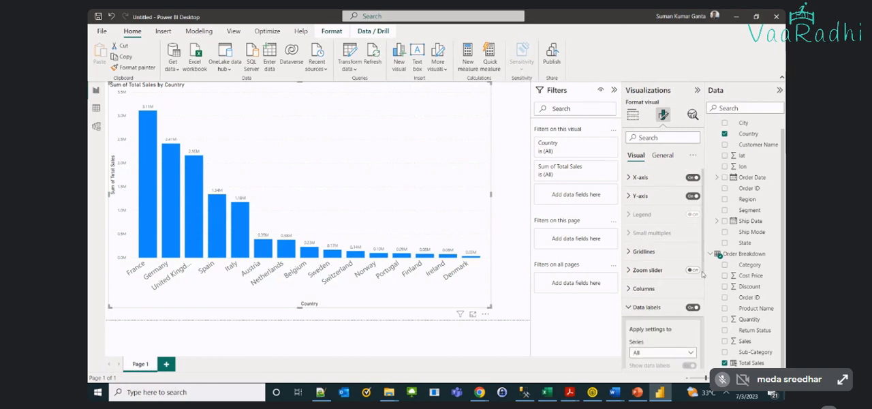
{"action": "scroll", "coordinate": [702, 274], "scroll_direction": "down", "scroll_amount": 3}
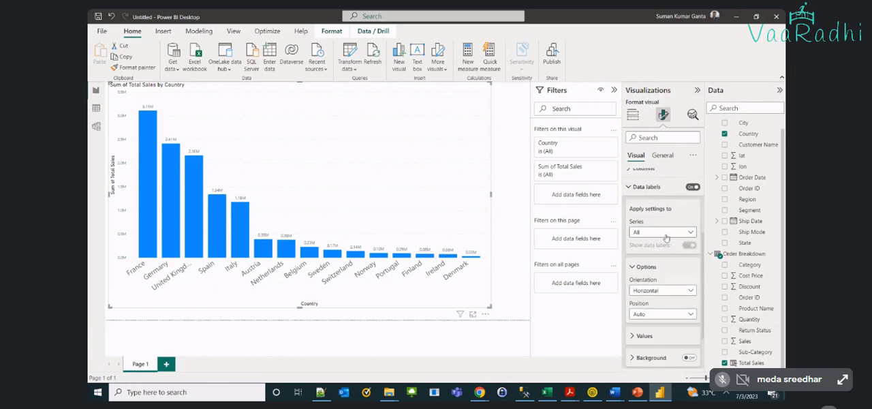
{"action": "left_click", "coordinate": [632, 337]}
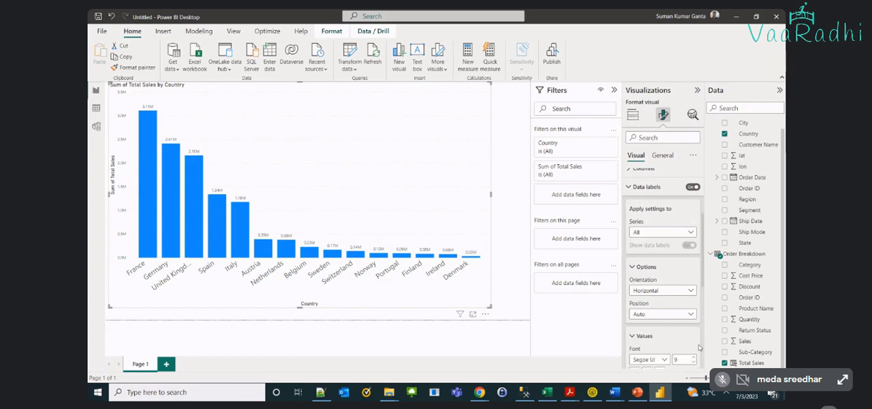
{"action": "scroll", "coordinate": [685, 281], "scroll_direction": "down", "scroll_amount": 3}
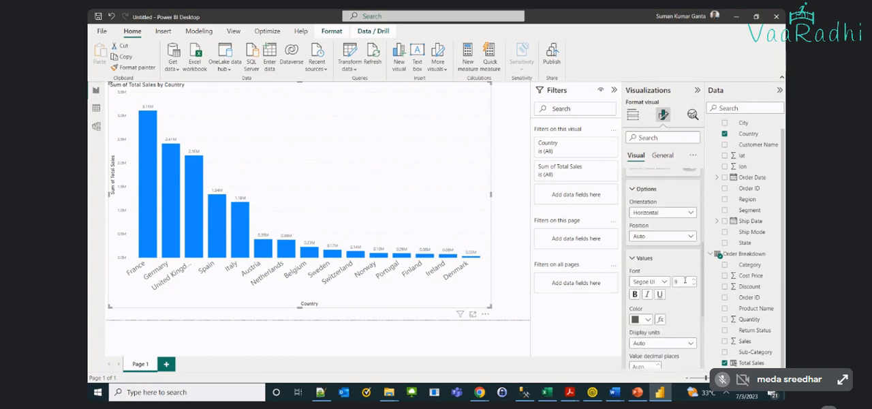
{"action": "left_click", "coordinate": [693, 279]}
{"action": "left_click", "coordinate": [693, 279]}
{"action": "left_click", "coordinate": [693, 279]}
{"action": "left_click", "coordinate": [692, 279]}
{"action": "left_click", "coordinate": [693, 279]}
{"action": "left_click", "coordinate": [693, 280]}
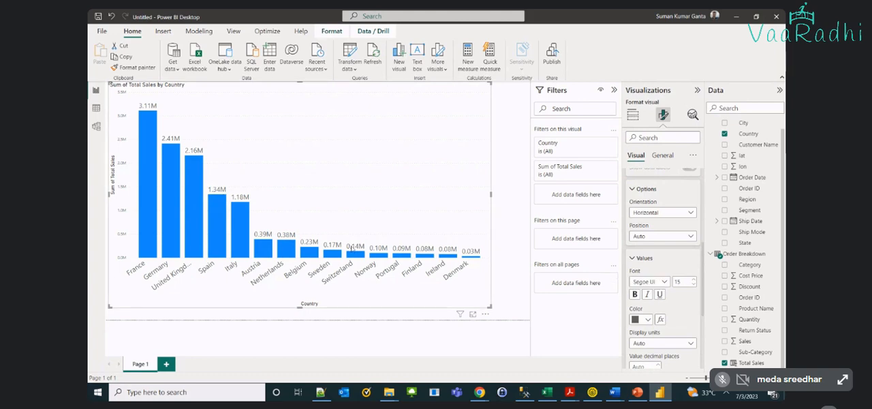
{"action": "mouse_move", "coordinate": [153, 179]}
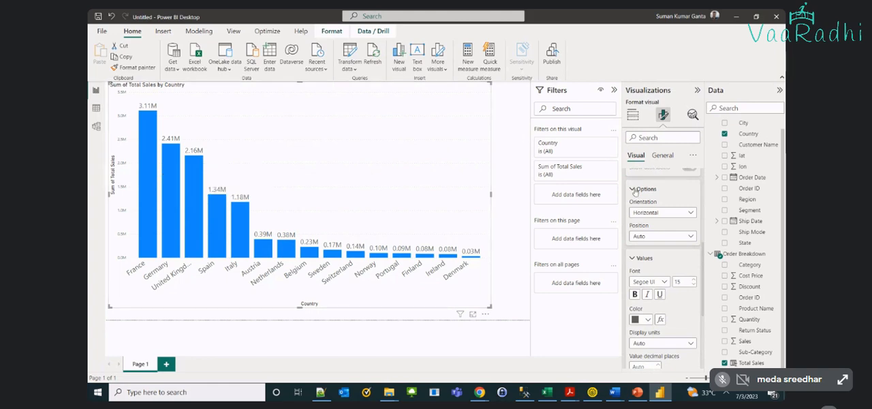
{"action": "scroll", "coordinate": [653, 204], "scroll_direction": "up", "scroll_amount": 3}
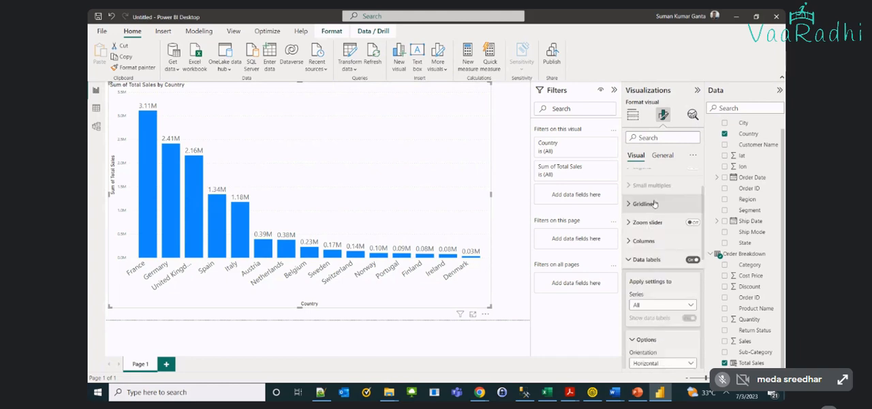
{"action": "left_click", "coordinate": [632, 263]}
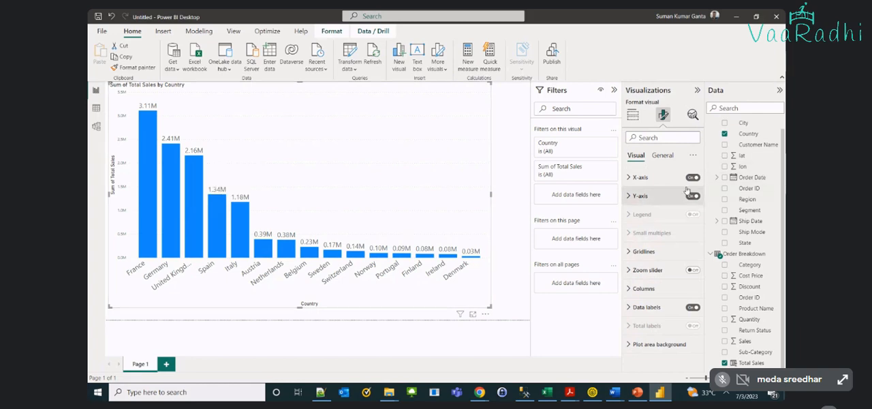
Add the City field from List of Orders to the tooltips of the country chart, checking the WallMart Sales Data columns in Excel first
{"action": "left_click", "coordinate": [632, 115]}
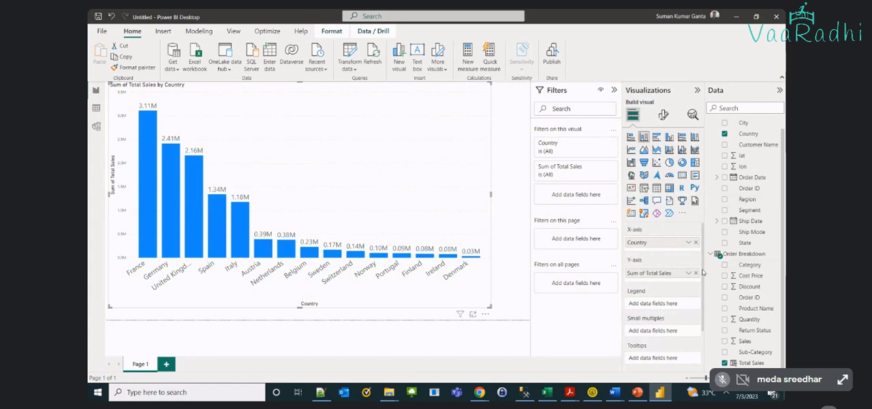
{"action": "scroll", "coordinate": [703, 287], "scroll_direction": "down", "scroll_amount": 1}
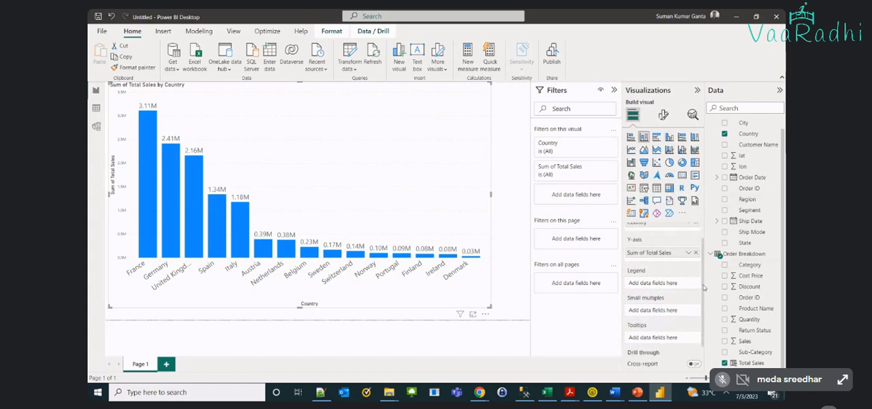
{"action": "scroll", "coordinate": [704, 288], "scroll_direction": "down", "scroll_amount": 1}
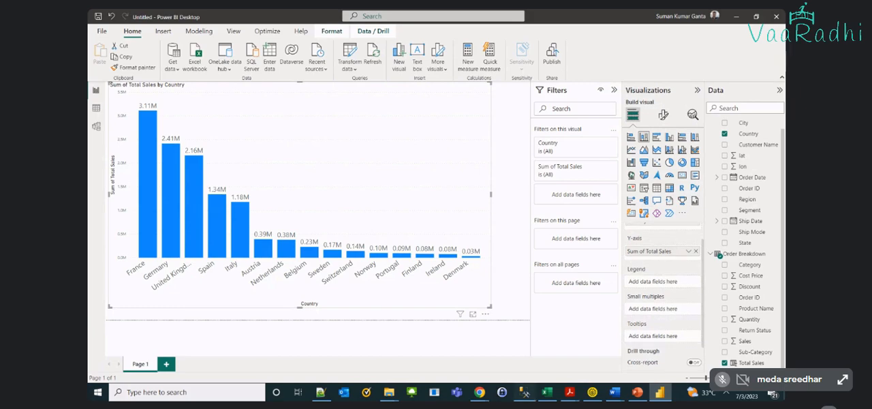
{"action": "left_click", "coordinate": [547, 392]}
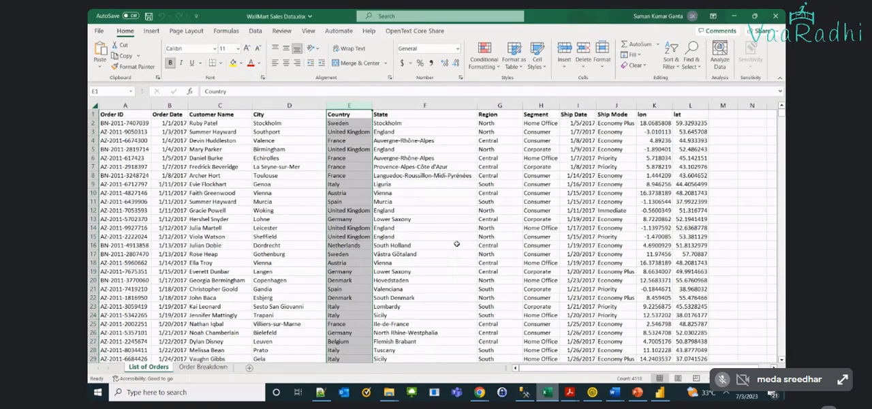
{"action": "left_click", "coordinate": [733, 15]}
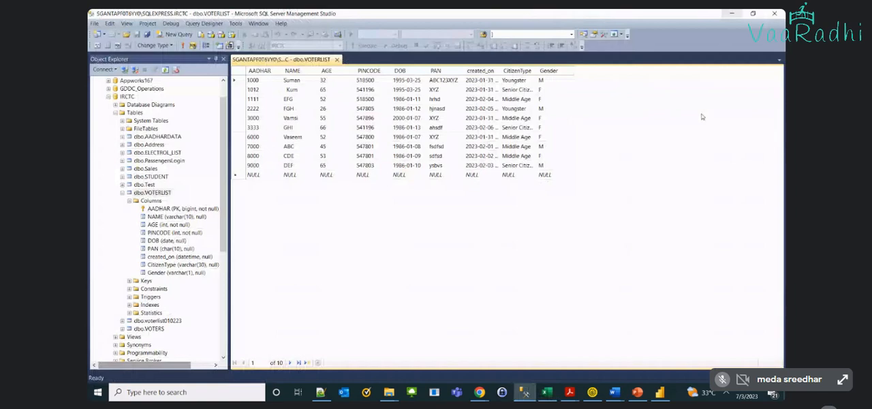
{"action": "left_click", "coordinate": [732, 13]}
{"action": "left_click_drag", "start_coordinate": [747, 144], "coordinate": [654, 339]}
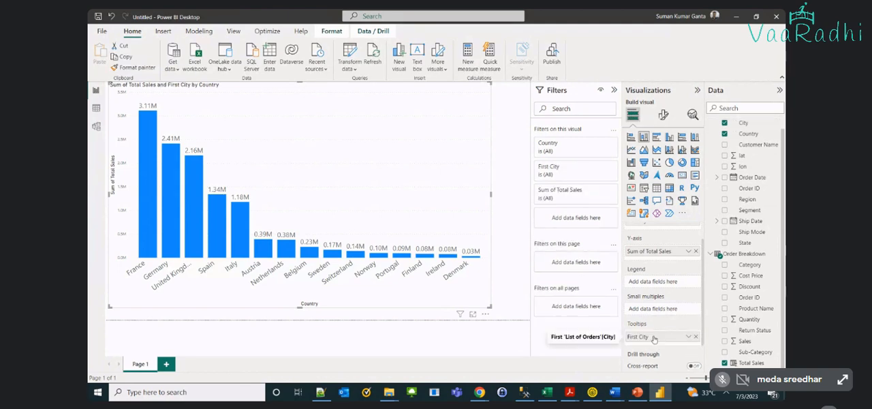
Review the aggregation options of the City tooltip field and inspect the tooltips on the Germany and France columns
{"action": "left_click", "coordinate": [687, 337]}
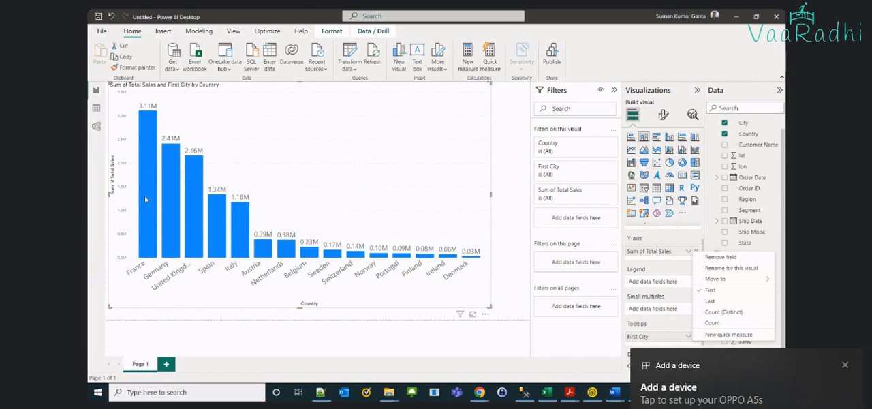
{"action": "left_click", "coordinate": [237, 162]}
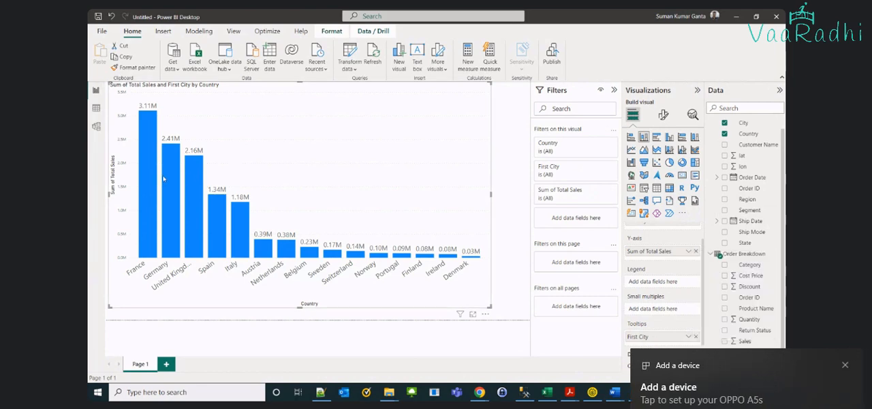
{"action": "mouse_move", "coordinate": [164, 178]}
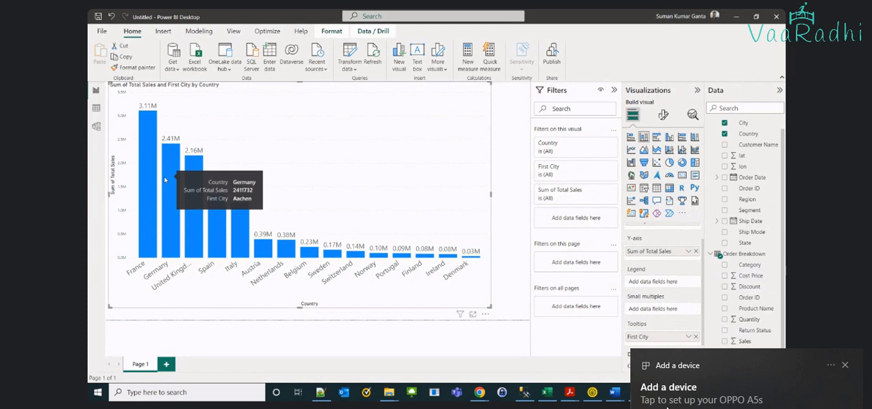
{"action": "left_click", "coordinate": [845, 366]}
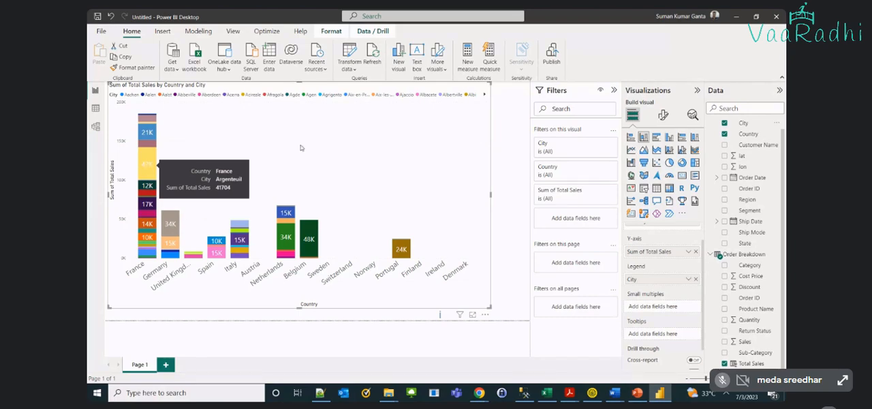
{"action": "mouse_move", "coordinate": [147, 165]}
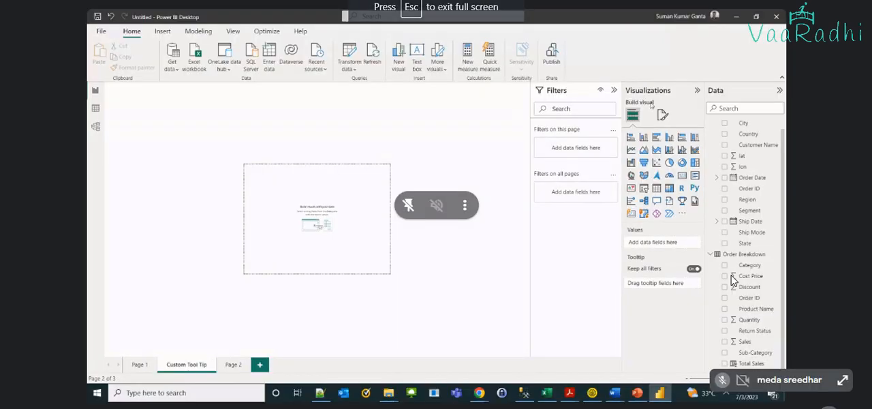
Check the page information and canvas settings of the Custom Tool Tip page
{"action": "left_click", "coordinate": [660, 114]}
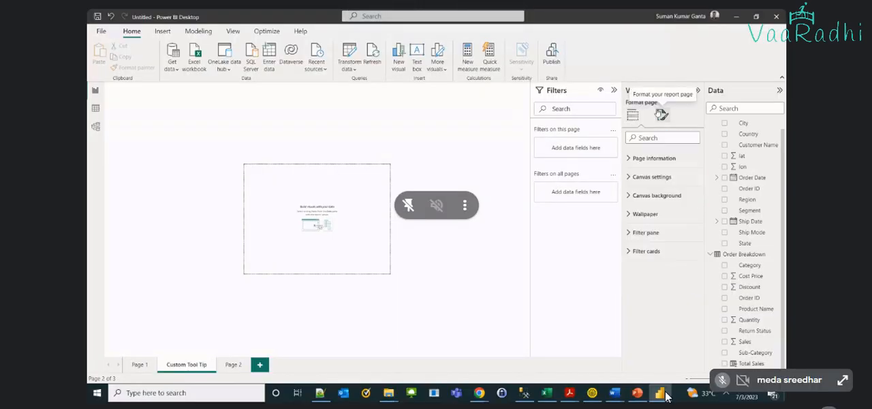
{"action": "left_click", "coordinate": [629, 158]}
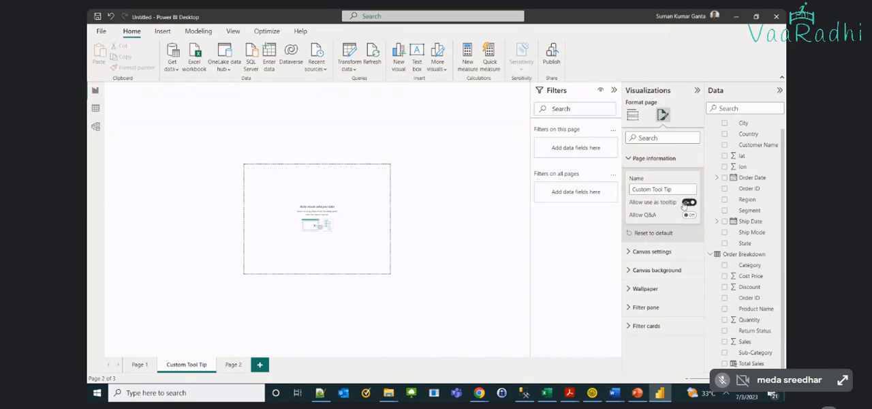
{"action": "left_click", "coordinate": [629, 252]}
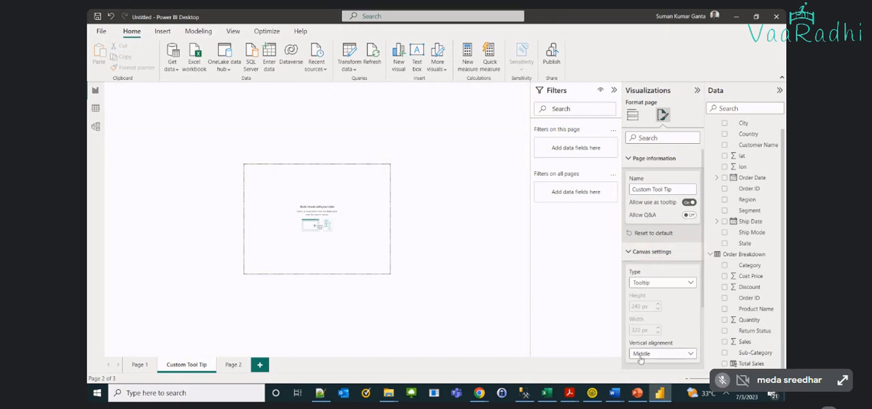
{"action": "left_click", "coordinate": [369, 263]}
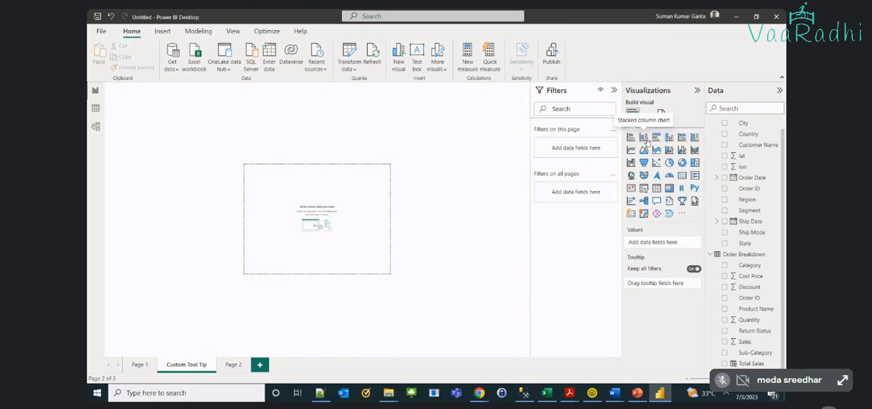
Add a stacked column chart to the Custom Tool Tip page with City on the X-axis and Total Sales on the Y-axis
{"action": "left_click", "coordinate": [644, 137]}
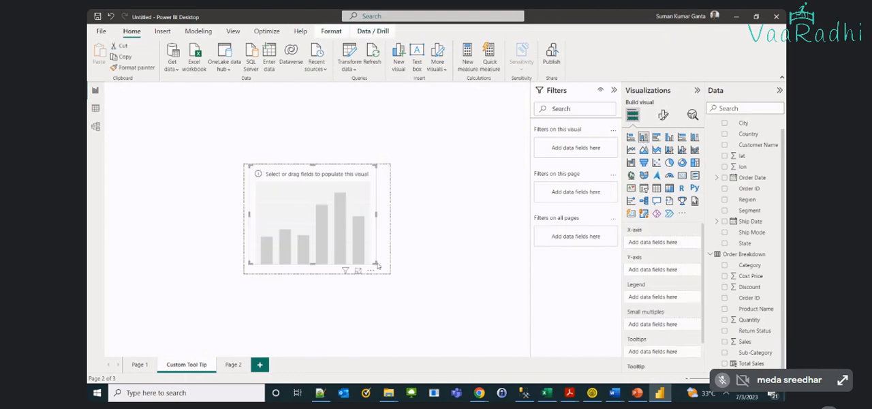
{"action": "left_click_drag", "start_coordinate": [377, 264], "coordinate": [329, 213]}
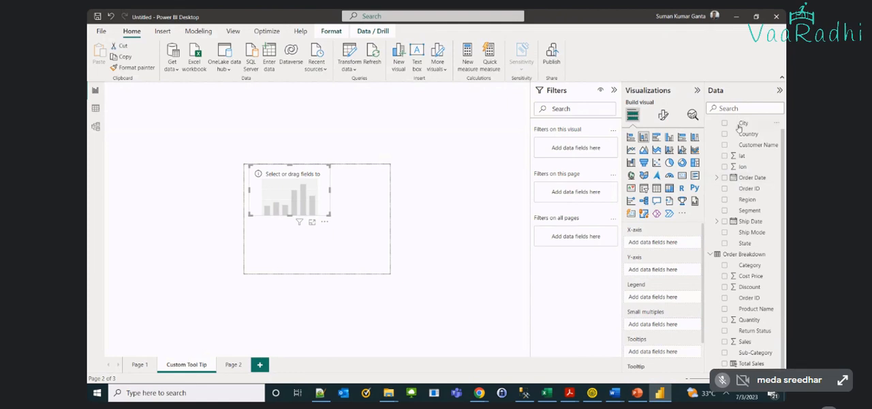
{"action": "left_click_drag", "start_coordinate": [738, 128], "coordinate": [663, 246]}
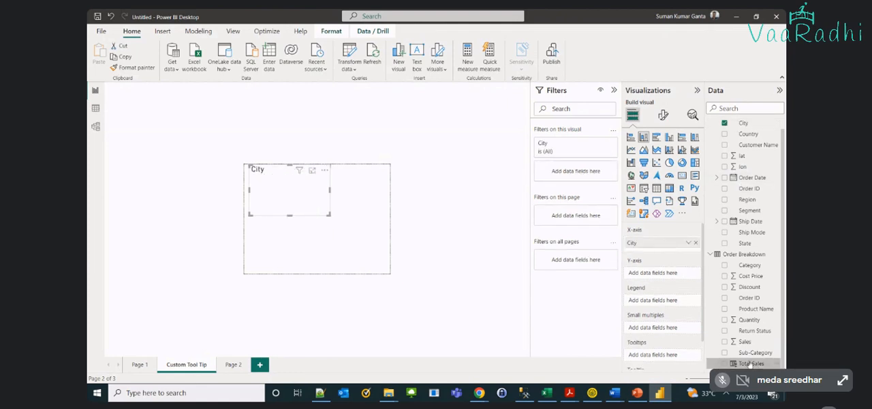
{"action": "left_click_drag", "start_coordinate": [749, 365], "coordinate": [672, 271]}
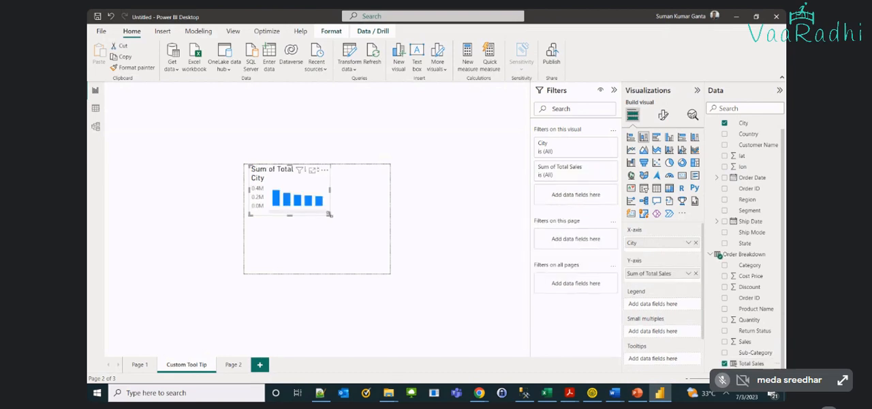
Enlarge the city chart to the width of the tooltip page, browse its cities, and move it to the lower part of the page
{"action": "left_click_drag", "start_coordinate": [329, 214], "coordinate": [387, 235]}
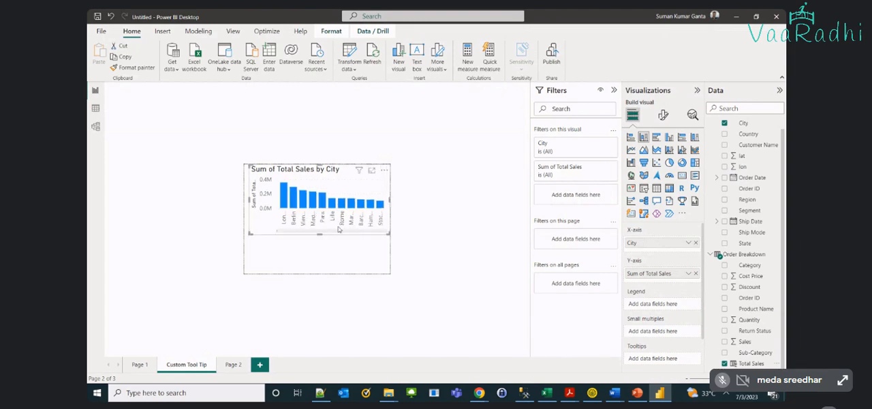
{"action": "left_click", "coordinate": [283, 232]}
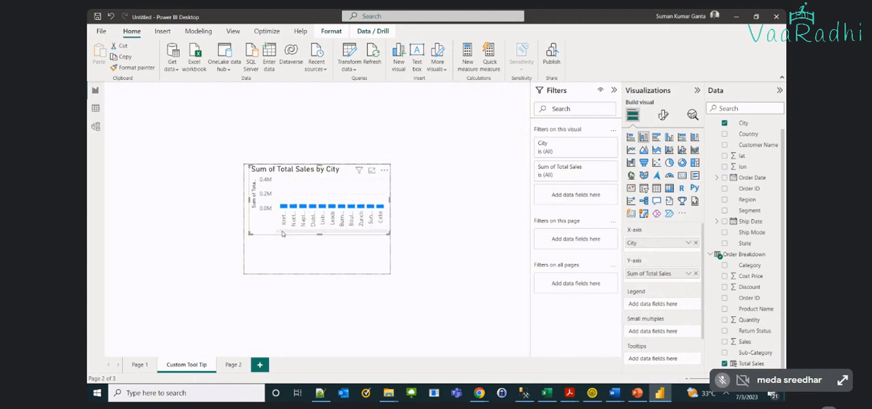
{"action": "left_click_drag", "start_coordinate": [283, 233], "coordinate": [270, 263]}
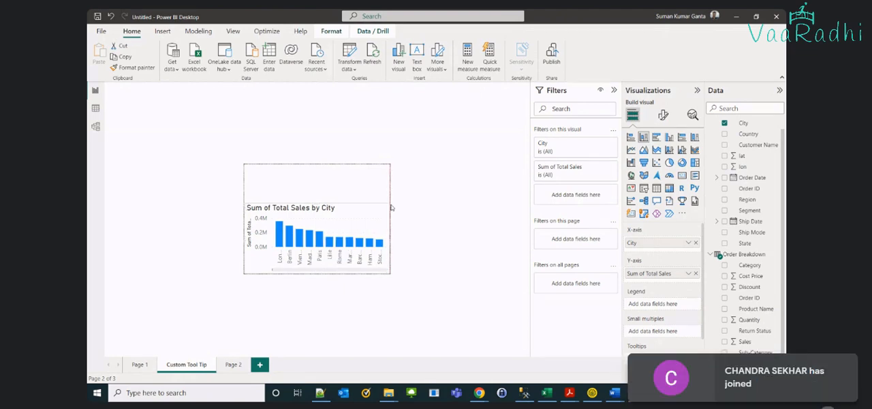
{"action": "left_click", "coordinate": [392, 207]}
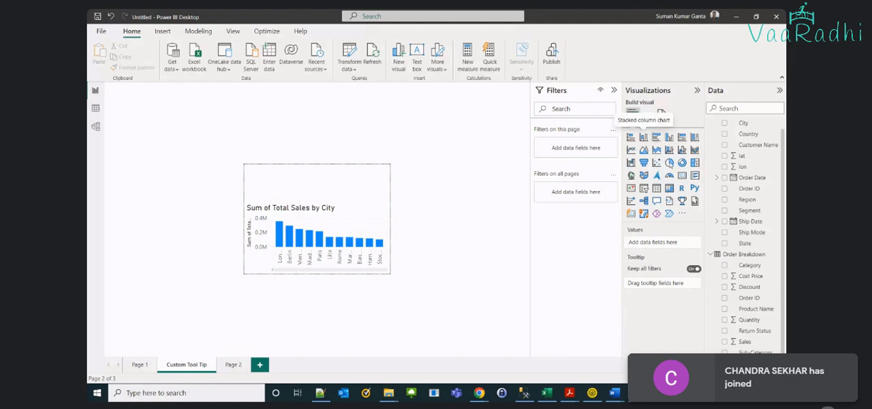
Insert a card visual on the Custom Tool Tip page, shrink it, and move the city chart to the page's upper edge
{"action": "left_click", "coordinate": [683, 176]}
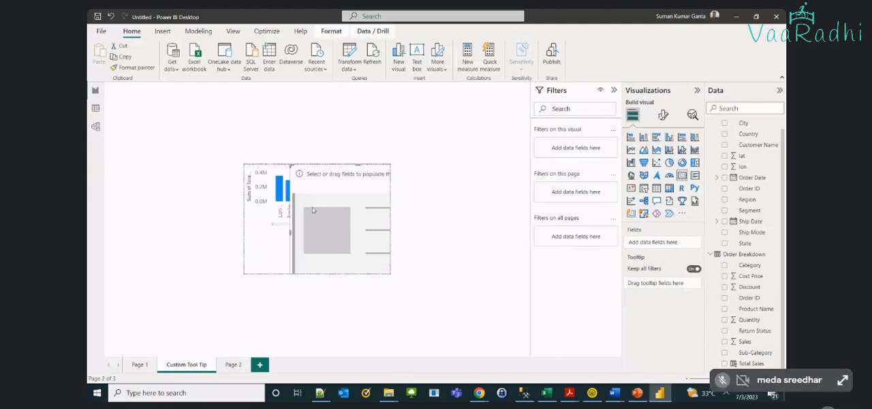
{"action": "left_click_drag", "start_coordinate": [291, 166], "coordinate": [336, 195]}
{"action": "left_click", "coordinate": [308, 192]}
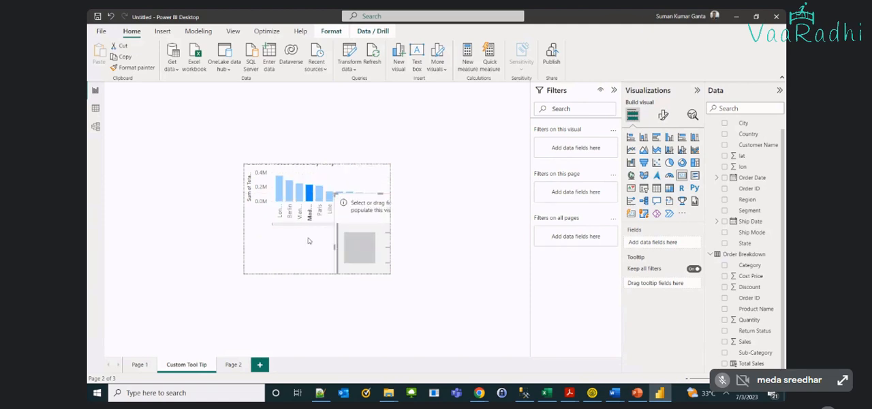
{"action": "left_click", "coordinate": [309, 240]}
{"action": "left_click", "coordinate": [260, 218]}
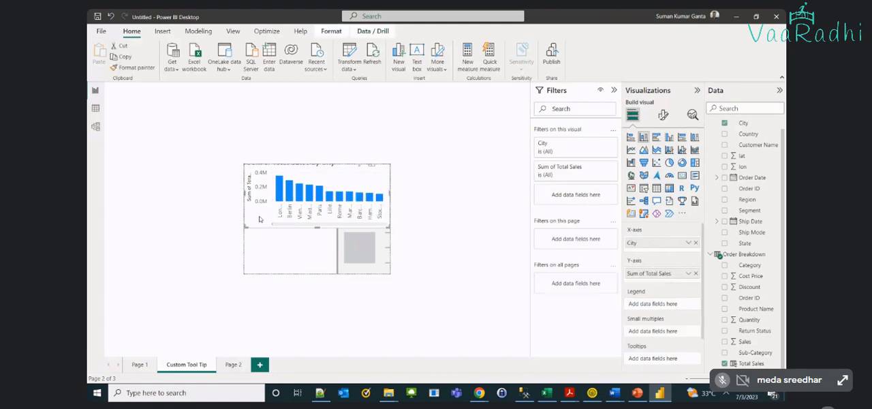
{"action": "left_click", "coordinate": [319, 253]}
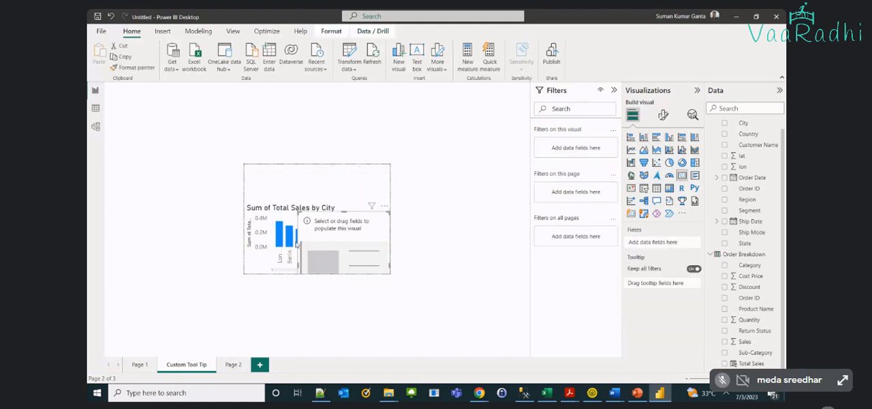
{"action": "left_click", "coordinate": [266, 259]}
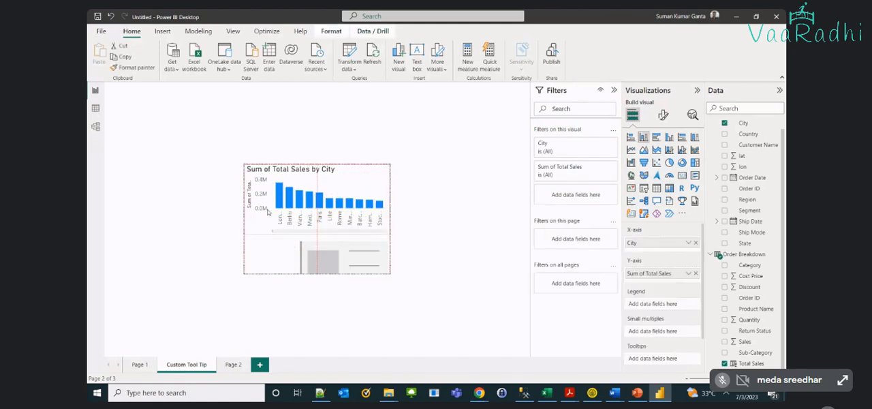
Resize the card to fill the strip below the city chart and show the Total Sales field on it
{"action": "left_click", "coordinate": [327, 258]}
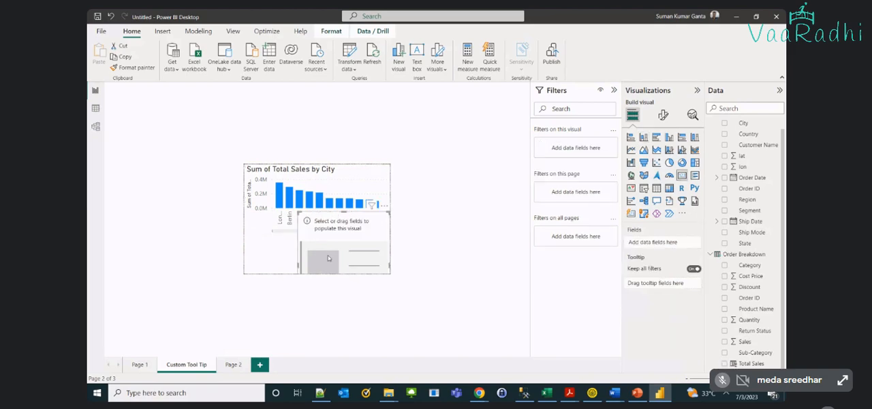
{"action": "left_click_drag", "start_coordinate": [344, 209], "coordinate": [303, 253]}
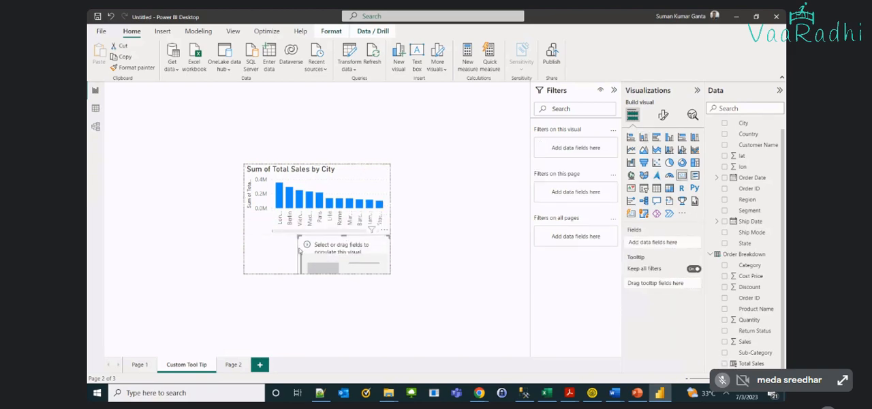
{"action": "mouse_move", "coordinate": [299, 243]}
{"action": "left_mouse_down"}
{"action": "mouse_move", "coordinate": [302, 252]}
{"action": "mouse_move", "coordinate": [304, 239]}
{"action": "left_mouse_up"}
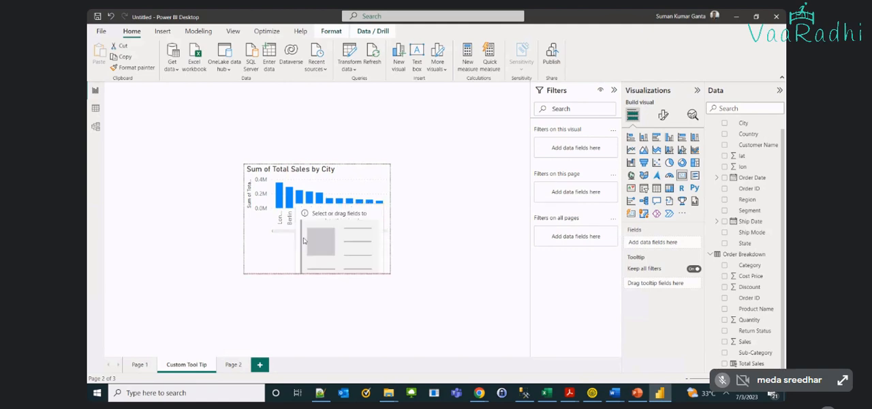
{"action": "left_click_drag", "start_coordinate": [296, 209], "coordinate": [319, 243]}
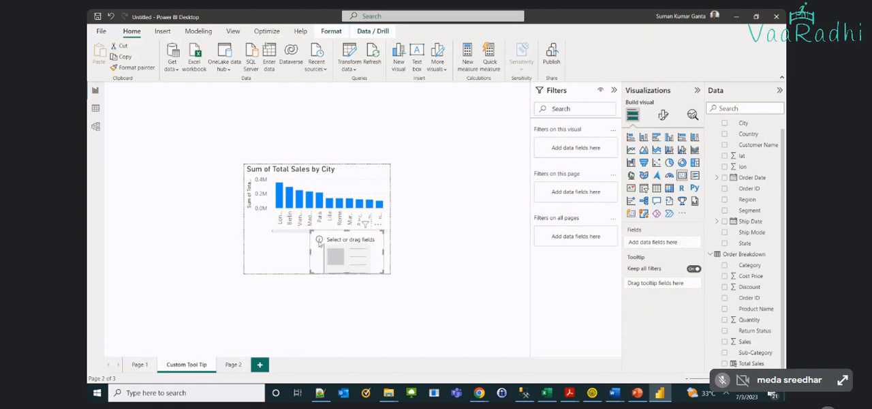
{"action": "left_click", "coordinate": [310, 250]}
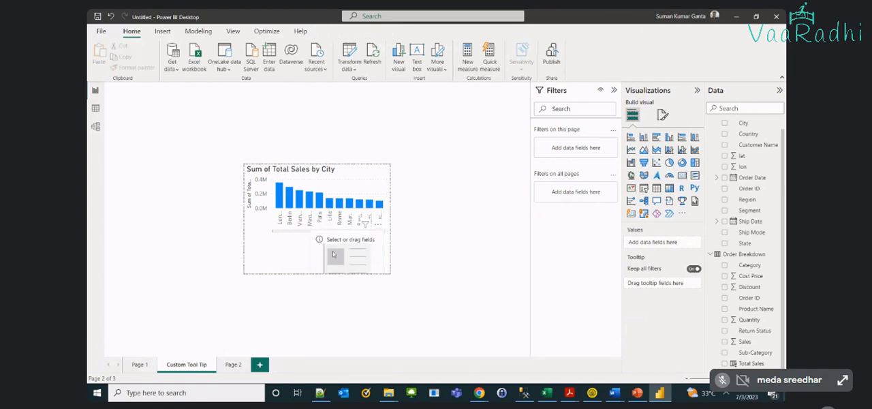
{"action": "left_click", "coordinate": [312, 256]}
{"action": "left_click_drag", "start_coordinate": [312, 255], "coordinate": [244, 259]}
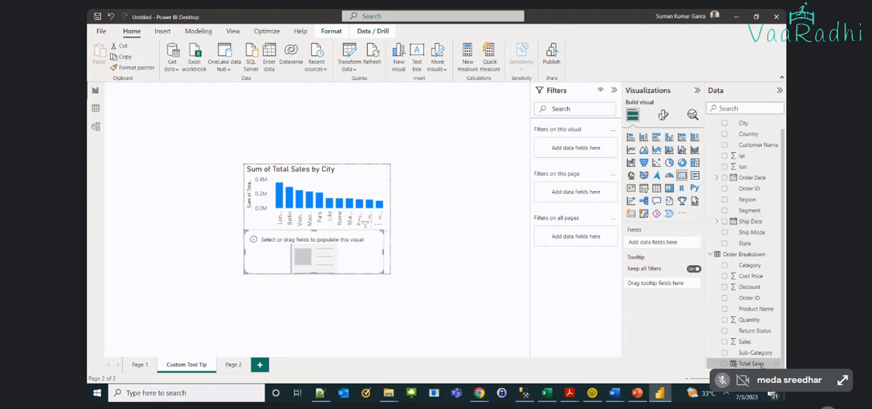
{"action": "left_click_drag", "start_coordinate": [761, 365], "coordinate": [683, 247]}
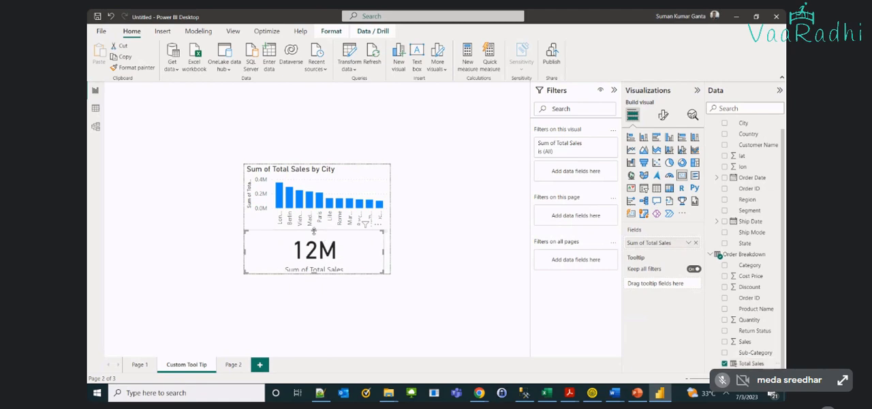
Shorten the city chart slightly from below and widen the Total Sales card to the full width of the tooltip page
{"action": "left_click", "coordinate": [333, 195]}
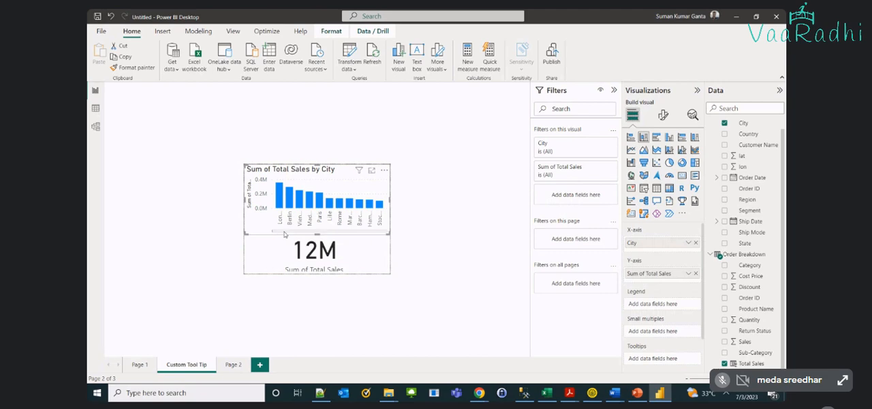
{"action": "left_click_drag", "start_coordinate": [315, 234], "coordinate": [315, 227]}
{"action": "left_click", "coordinate": [314, 229]}
{"action": "left_click_drag", "start_coordinate": [382, 250], "coordinate": [389, 252]}
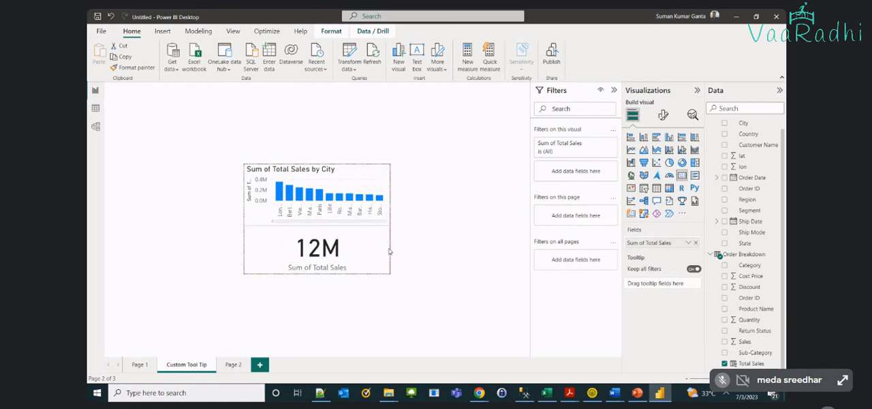
{"action": "left_click", "coordinate": [442, 247]}
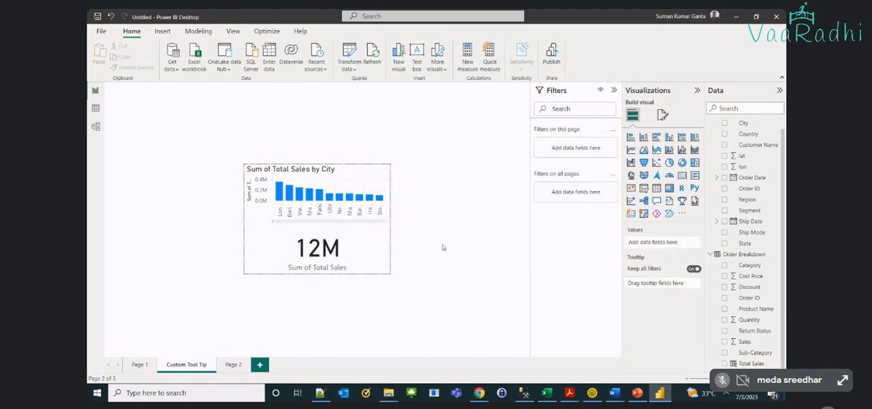
Review the city chart and Total Sales card, look at the orders sheet of WallMart Sales Data.xlsx in Excel, and return to Power BI
{"action": "left_click", "coordinate": [368, 256]}
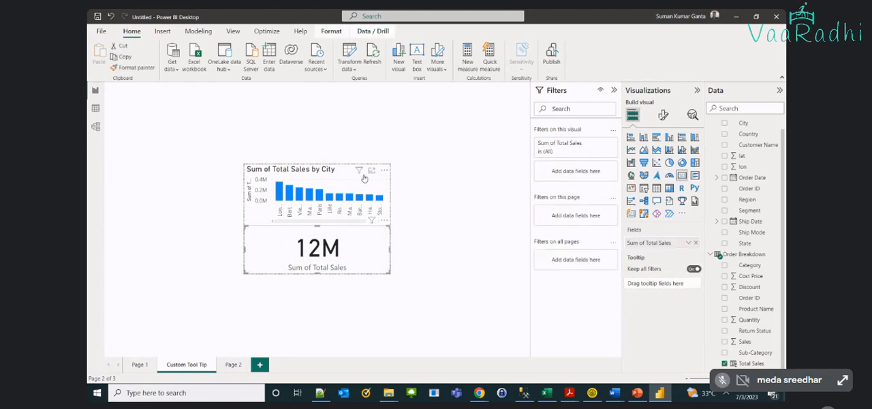
{"action": "left_click", "coordinate": [342, 182]}
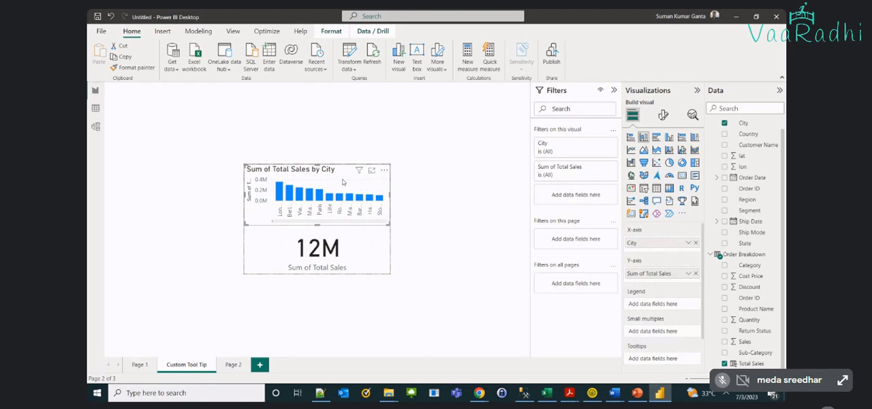
{"action": "mouse_move", "coordinate": [298, 193]}
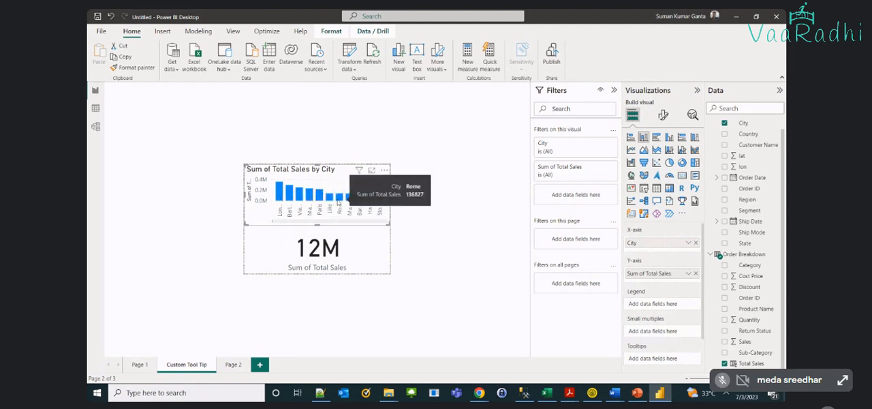
{"action": "left_click", "coordinate": [358, 251]}
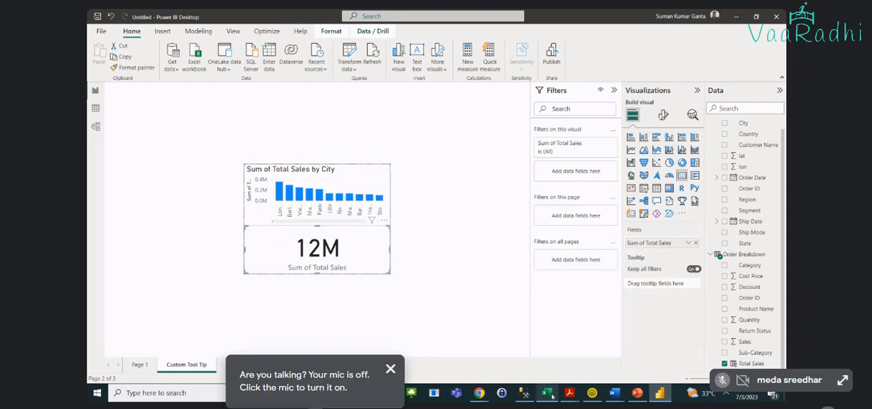
{"action": "mouse_move", "coordinate": [552, 395]}
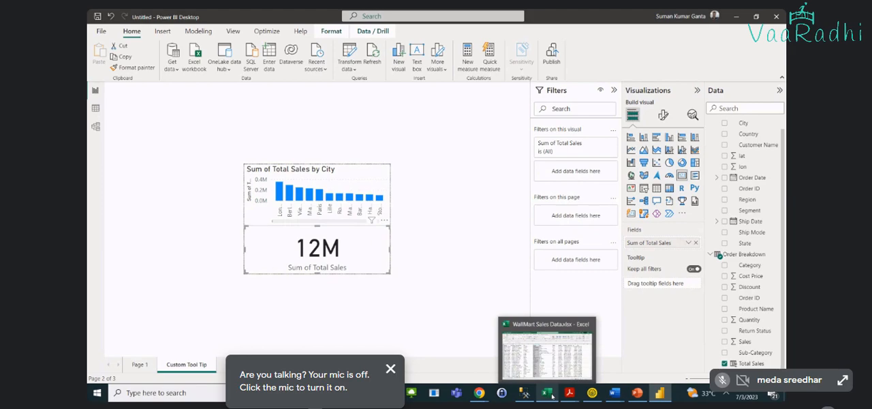
{"action": "left_click", "coordinate": [536, 351]}
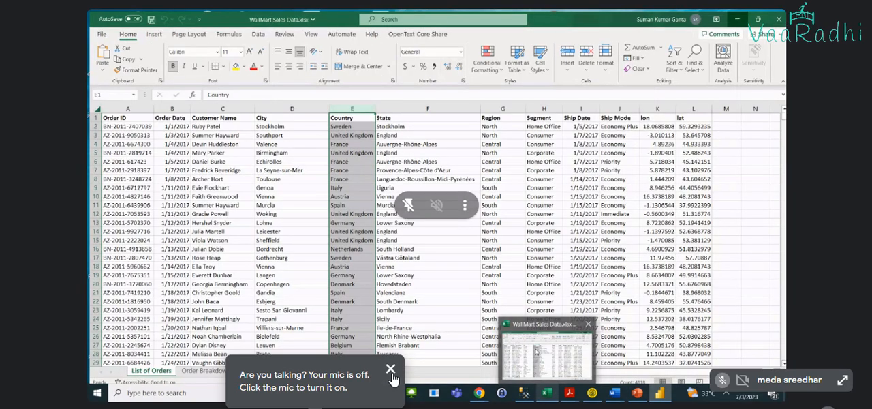
{"action": "key", "text": "alt+Tab"}
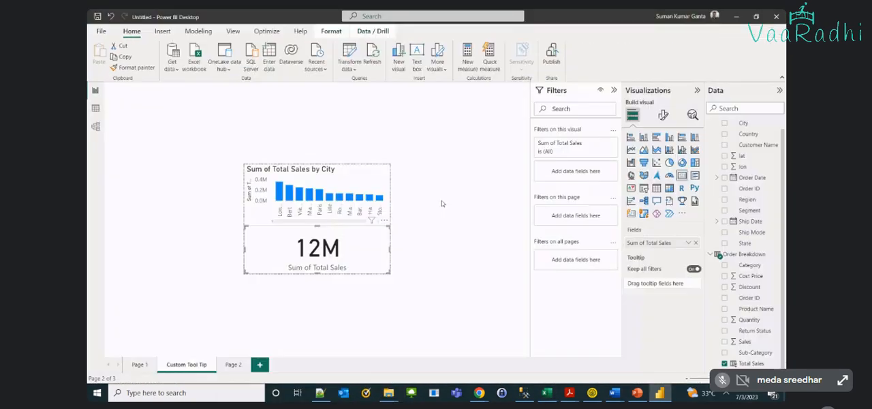
{"action": "left_click", "coordinate": [446, 245]}
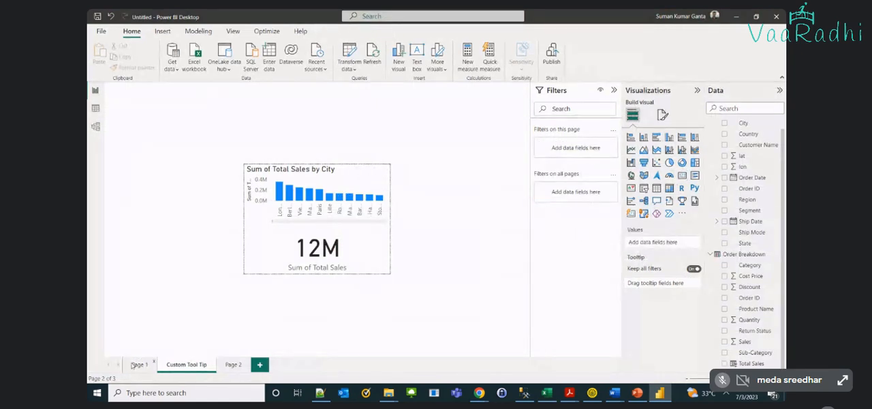
Go to Page 1 and check the page information settings, including whether the page can be used as a tooltip
{"action": "left_click", "coordinate": [136, 365]}
{"action": "left_click", "coordinate": [305, 174]}
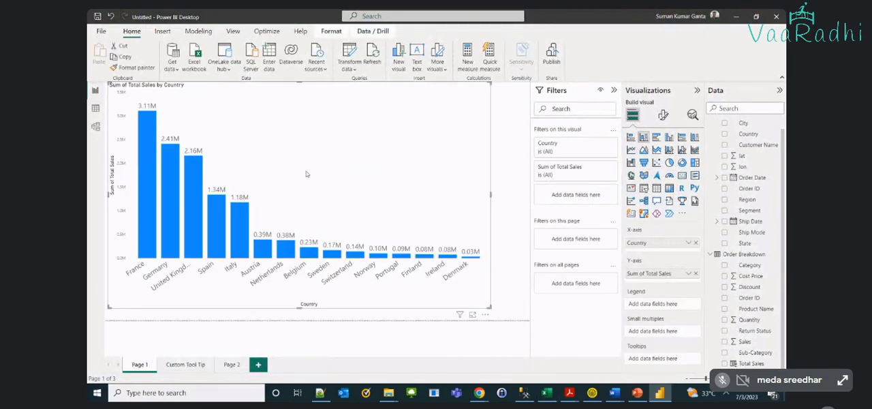
{"action": "left_click", "coordinate": [662, 115]}
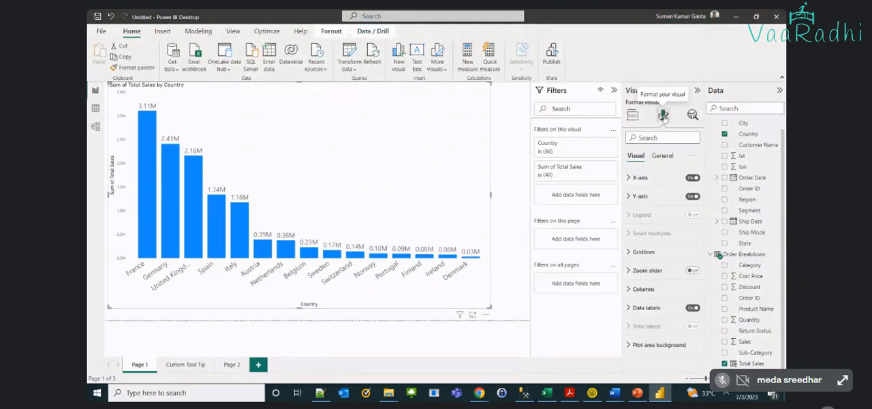
{"action": "left_click", "coordinate": [512, 312]}
{"action": "left_click", "coordinate": [658, 117]}
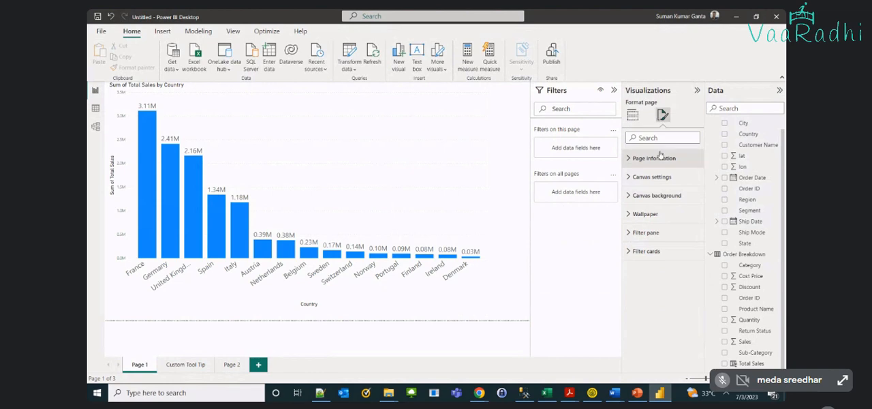
{"action": "left_click", "coordinate": [628, 159]}
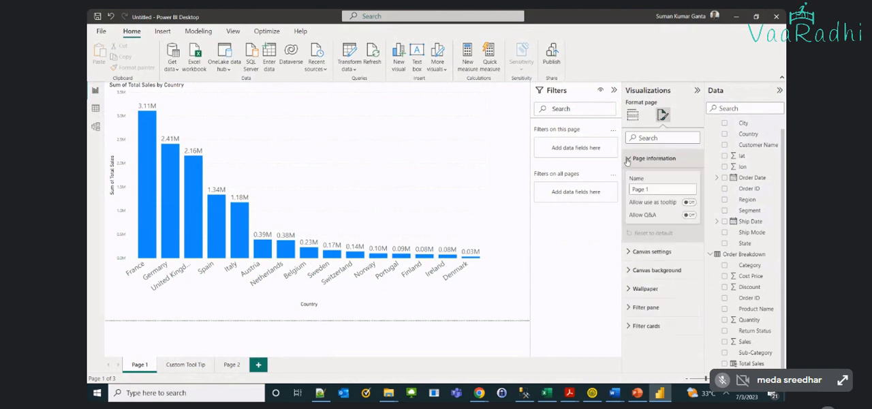
{"action": "left_click", "coordinate": [627, 159]}
Open the tooltip options of the Total Sales by Country chart and check the available pages, keeping Auto
{"action": "left_click", "coordinate": [402, 169]}
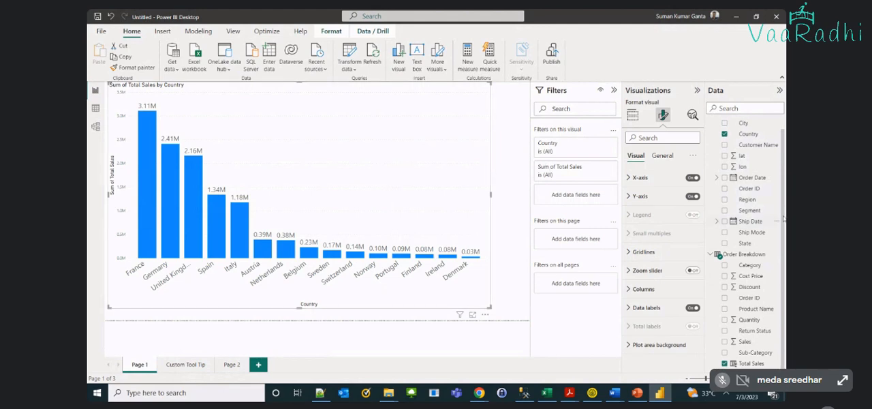
{"action": "left_click", "coordinate": [664, 156]}
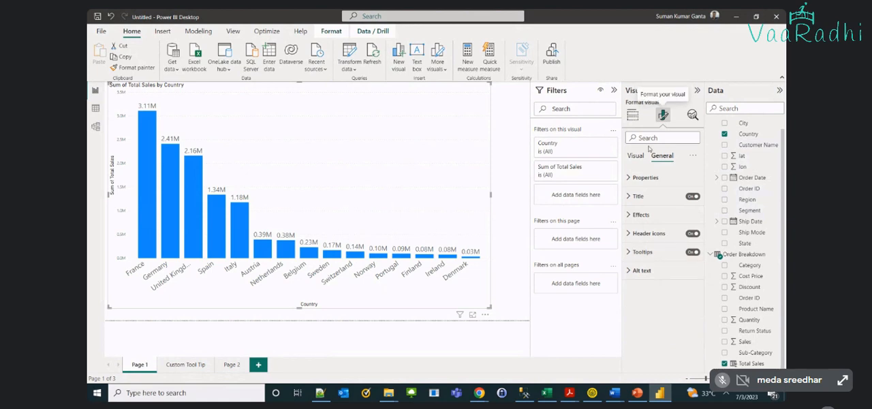
{"action": "left_click", "coordinate": [628, 253]}
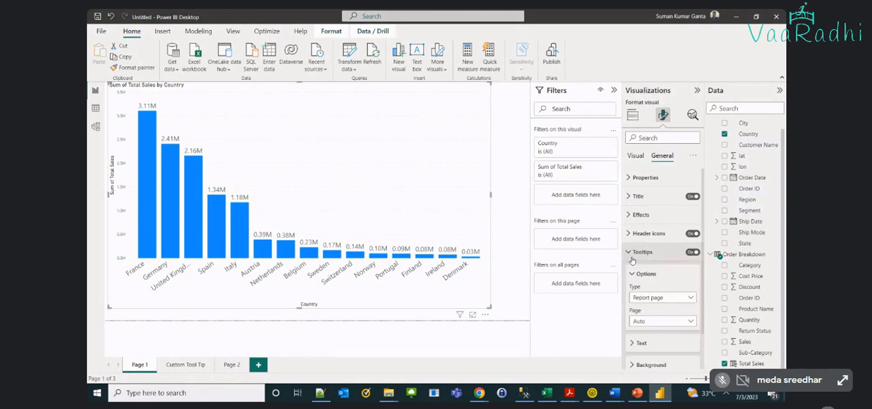
{"action": "left_click", "coordinate": [646, 300]}
{"action": "left_click", "coordinate": [647, 322]}
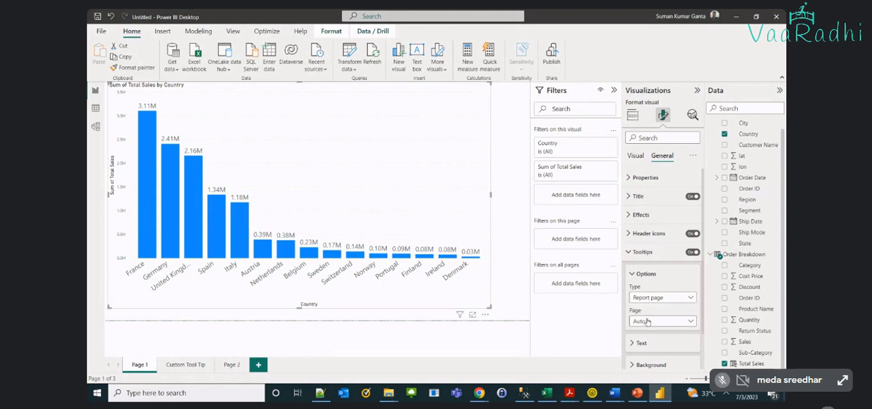
{"action": "left_click", "coordinate": [647, 321]}
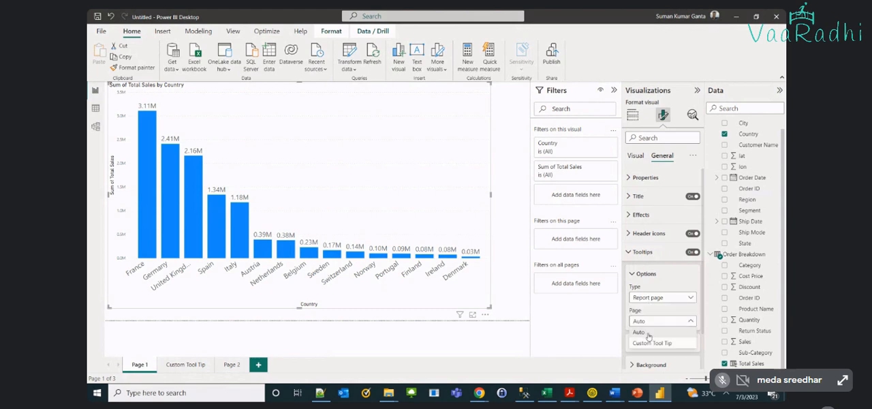
{"action": "left_click", "coordinate": [640, 332]}
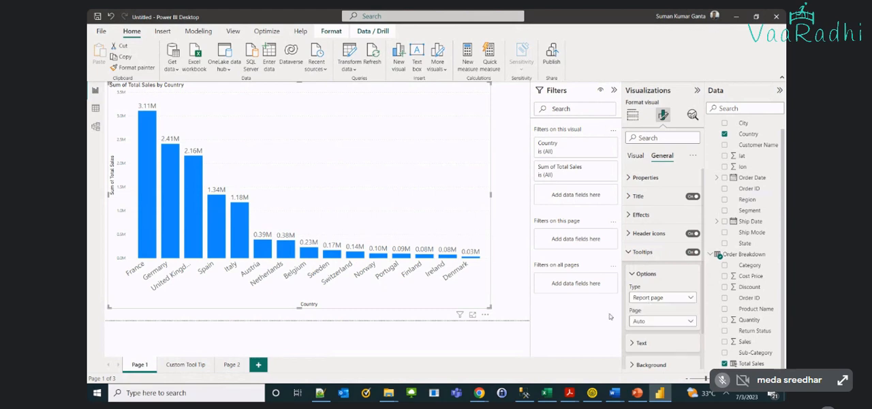
Set the country chart's tooltip type to Report page with Custom Tool Tip as its page, and preview it on the Germany column
{"action": "left_click", "coordinate": [654, 297]}
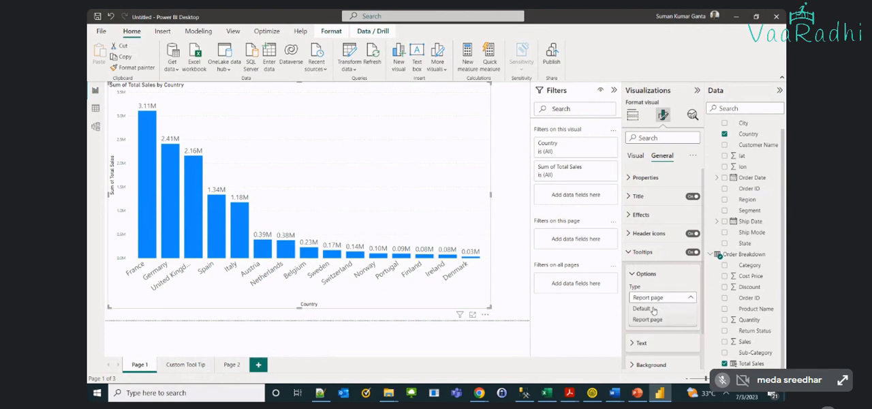
{"action": "left_click", "coordinate": [653, 309]}
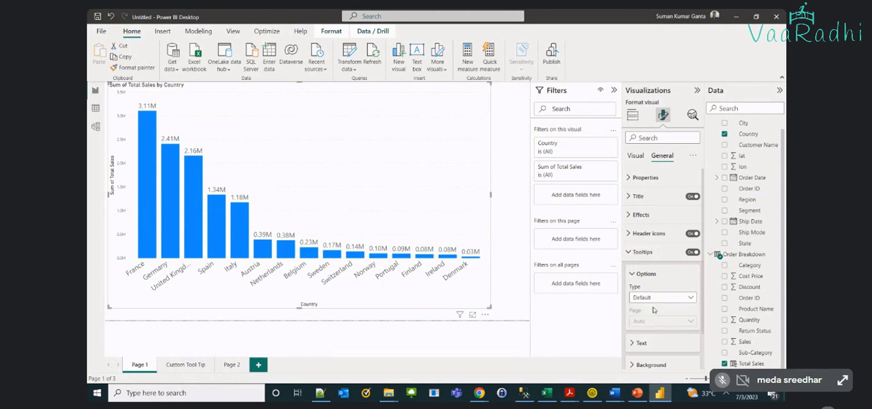
{"action": "left_click", "coordinate": [650, 298]}
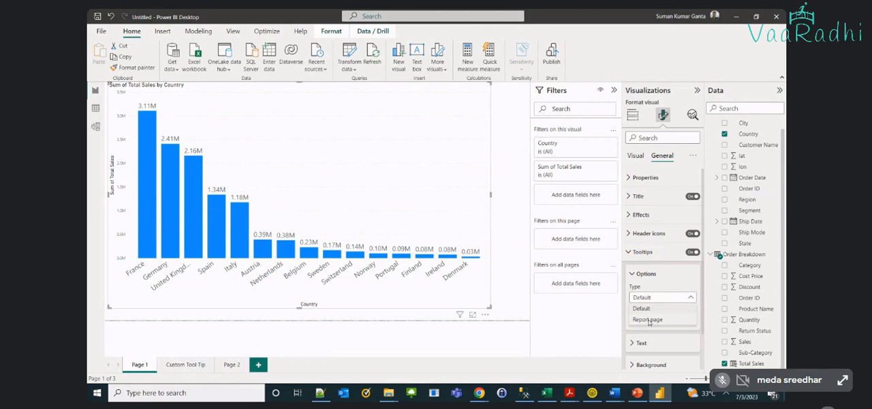
{"action": "left_click", "coordinate": [647, 319]}
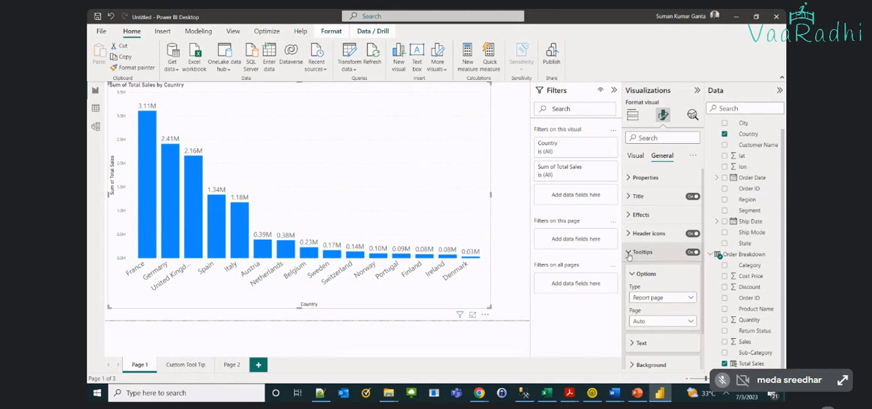
{"action": "left_click", "coordinate": [653, 320]}
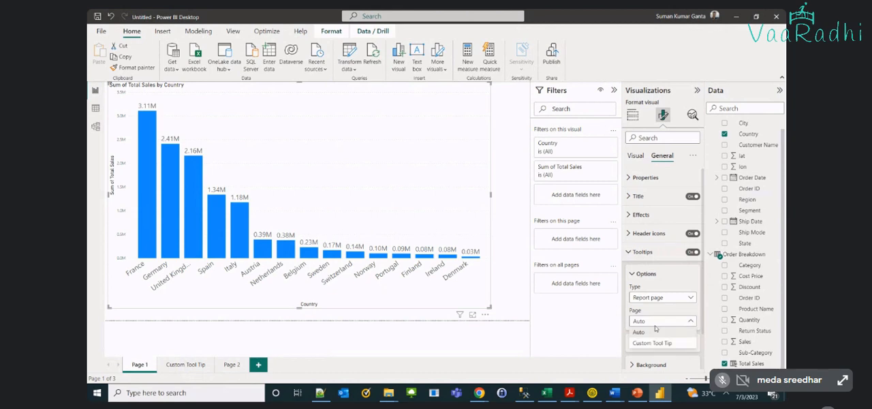
{"action": "left_click", "coordinate": [650, 344]}
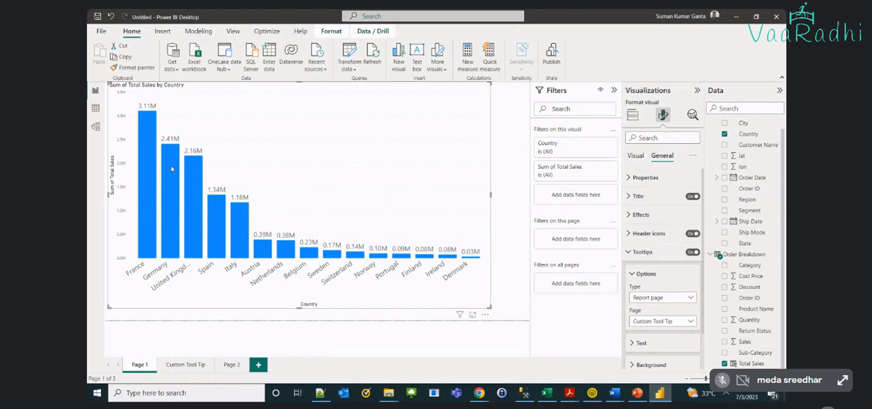
{"action": "mouse_move", "coordinate": [171, 167]}
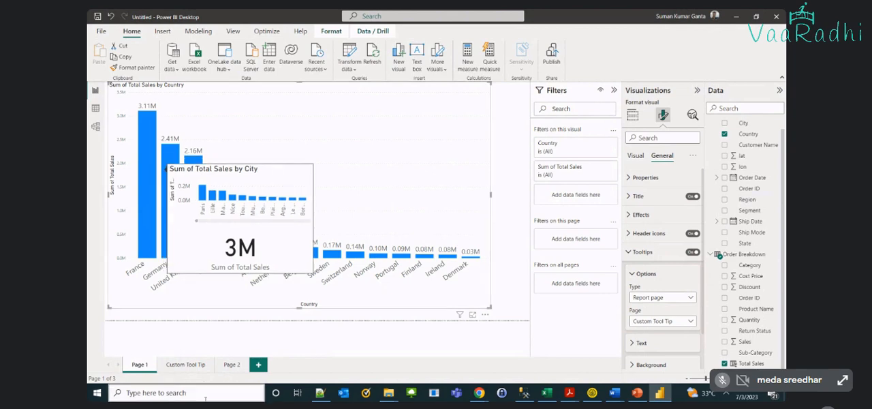
Narrow the Total Sales card on the Custom Tool Tip page to the left half of the strip below the city chart
{"action": "left_click", "coordinate": [184, 364]}
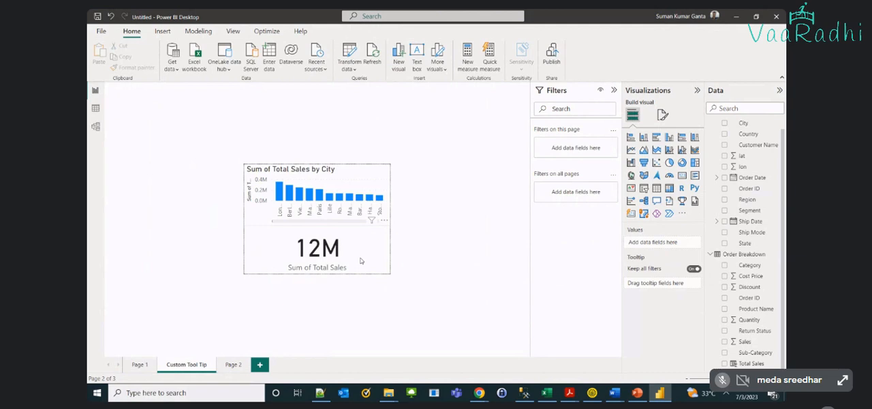
{"action": "left_click", "coordinate": [361, 261]}
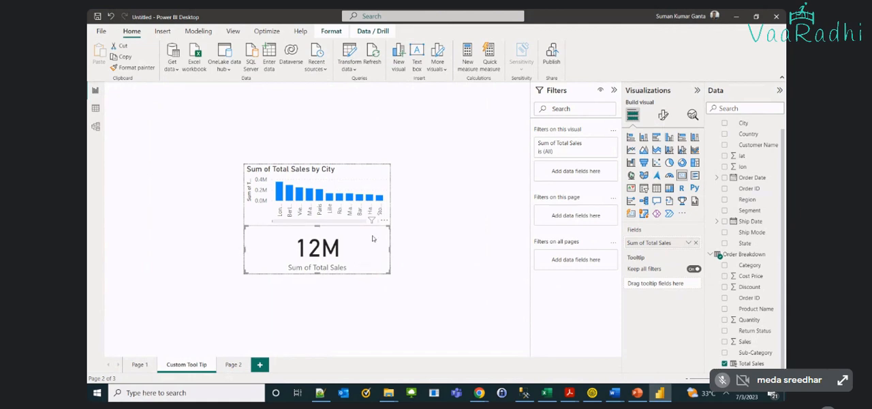
{"action": "left_click_drag", "start_coordinate": [390, 247], "coordinate": [319, 253]}
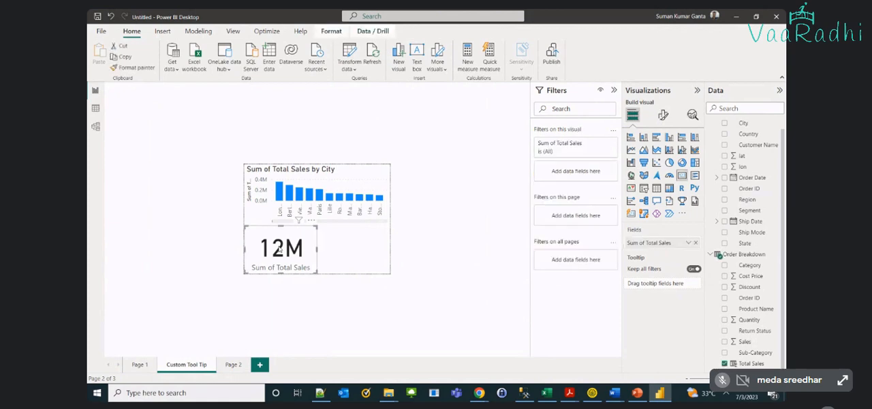
Duplicate the Total Sales card, place the copy beside the original, and replace its field with Country
{"action": "key", "text": "ctrl+c"}
{"action": "key", "text": "ctrl+v"}
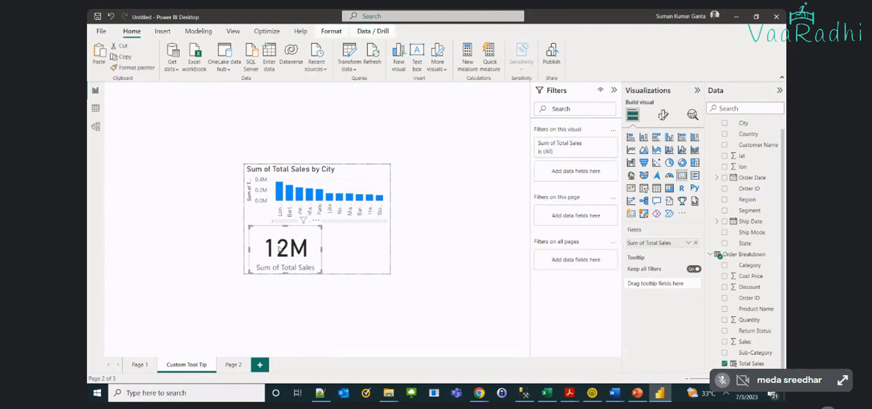
{"action": "left_click_drag", "start_coordinate": [280, 251], "coordinate": [350, 249]}
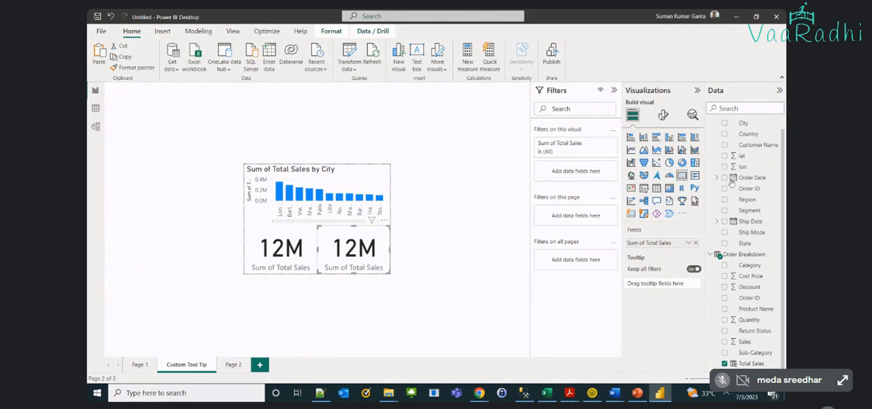
{"action": "left_click", "coordinate": [696, 243]}
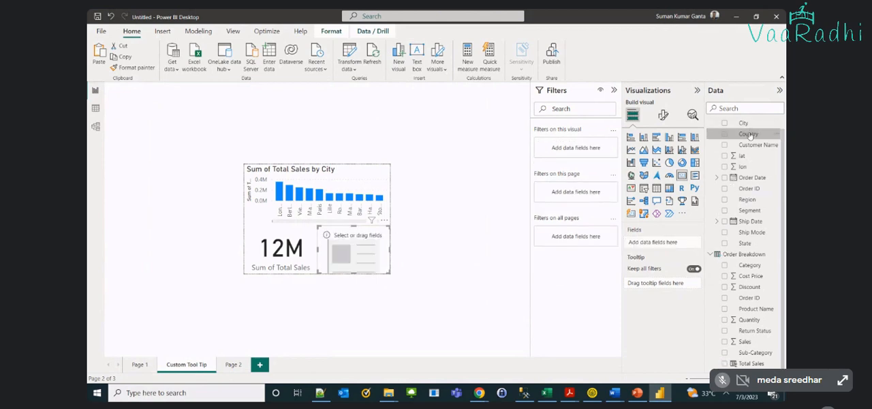
{"action": "left_click_drag", "start_coordinate": [749, 134], "coordinate": [670, 248]}
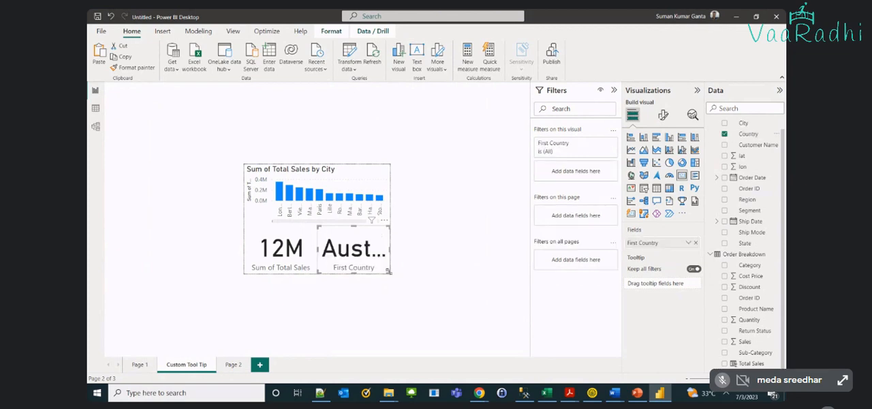
Open the Total Sales by City chart in focus mode
{"action": "left_click", "coordinate": [371, 171]}
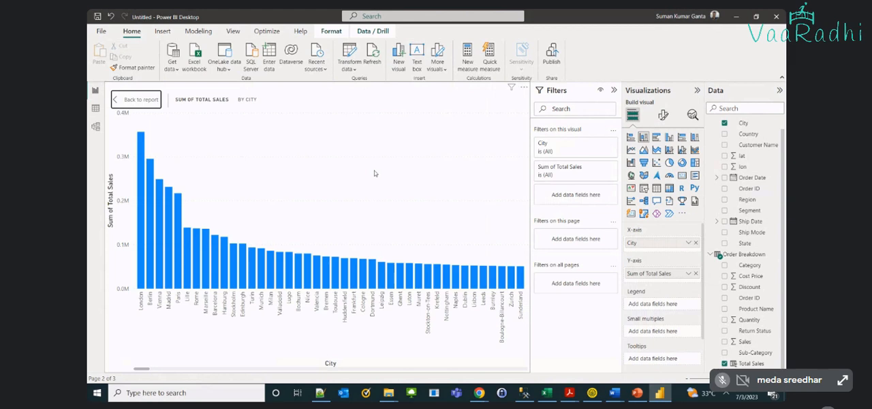
Exit focus mode and preview the custom tooltip on the France column of the country chart on Page 1
{"action": "left_click", "coordinate": [141, 99]}
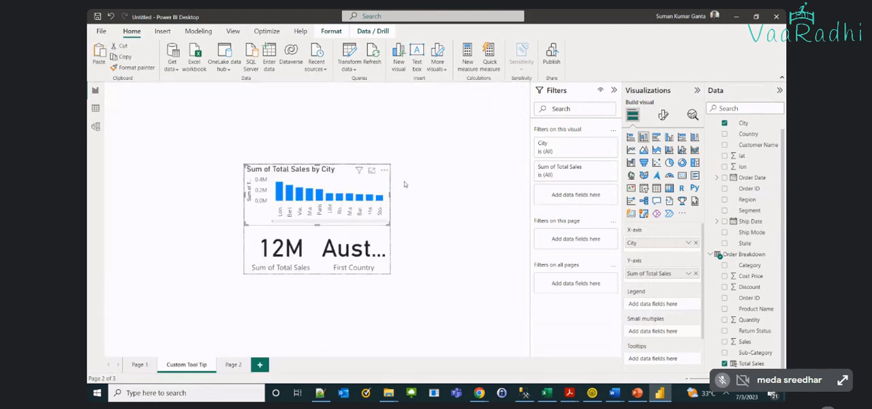
{"action": "left_click", "coordinate": [404, 184]}
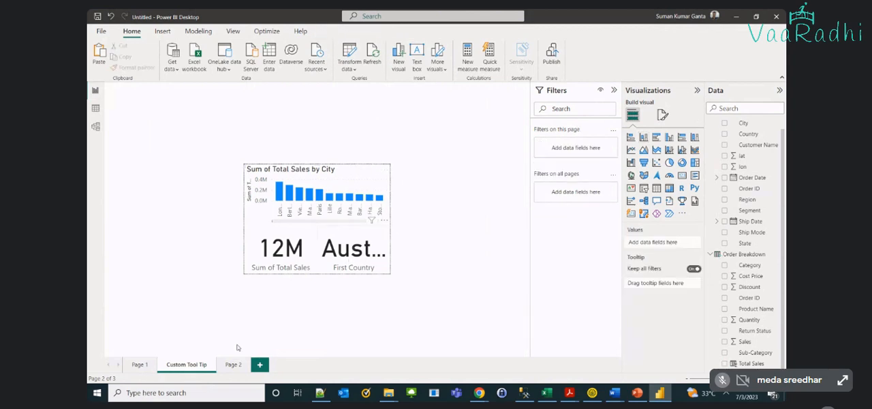
{"action": "left_click", "coordinate": [138, 365]}
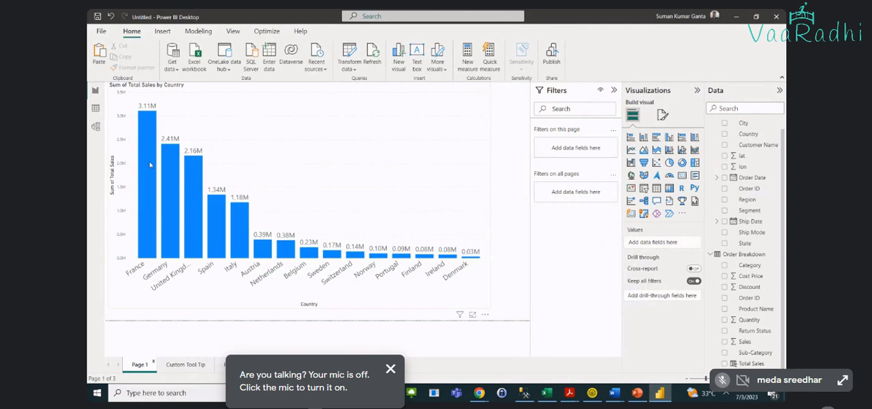
{"action": "mouse_move", "coordinate": [150, 164]}
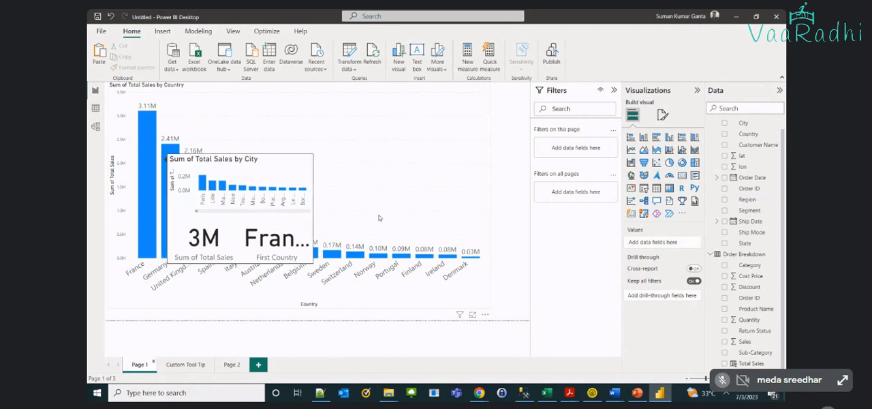
{"action": "mouse_move", "coordinate": [407, 259]}
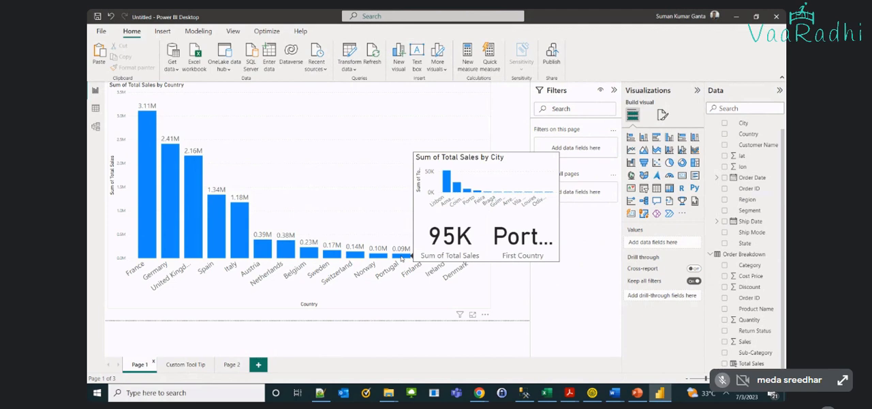
Change the Total Sales by City chart on the Custom Tool Tip page to a pie chart
{"action": "left_click", "coordinate": [185, 364]}
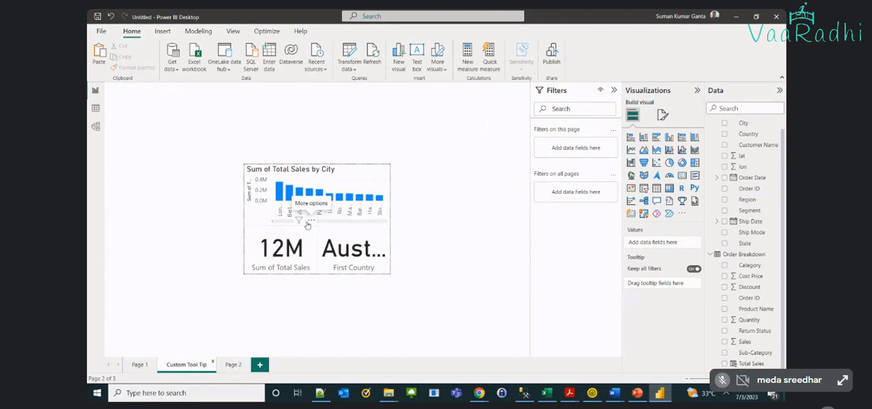
{"action": "left_click", "coordinate": [329, 188]}
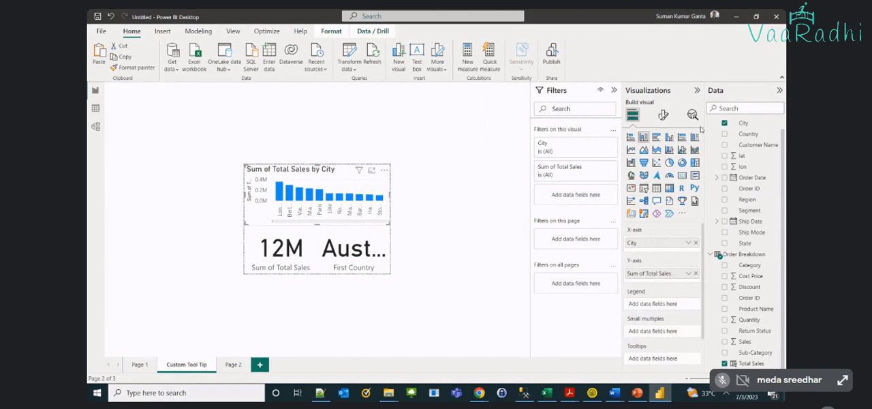
{"action": "left_click", "coordinate": [668, 163]}
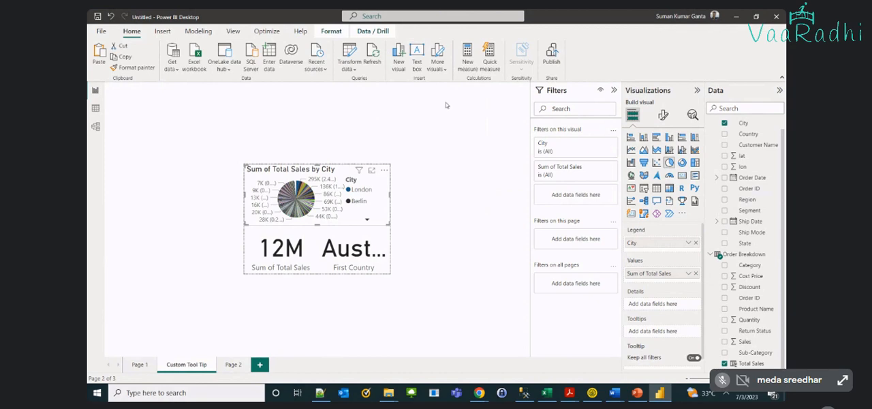
Preview the pie chart tooltip on the Italy, Spain and United Kingdom columns of the country chart on Page 1
{"action": "left_click", "coordinate": [139, 365]}
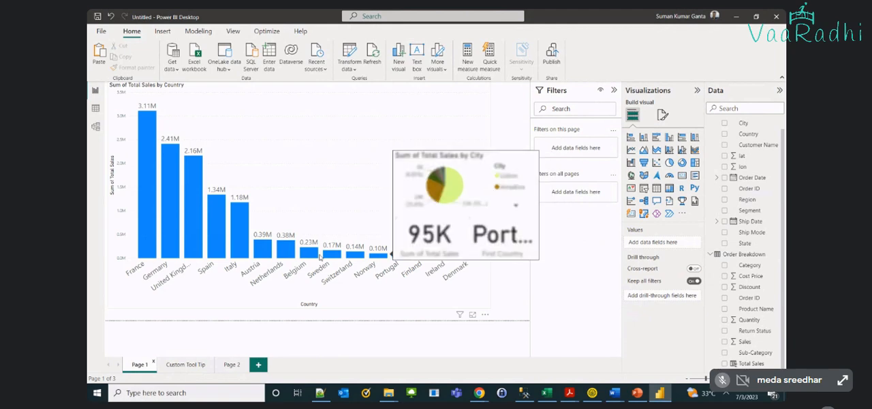
{"action": "mouse_move", "coordinate": [240, 242]}
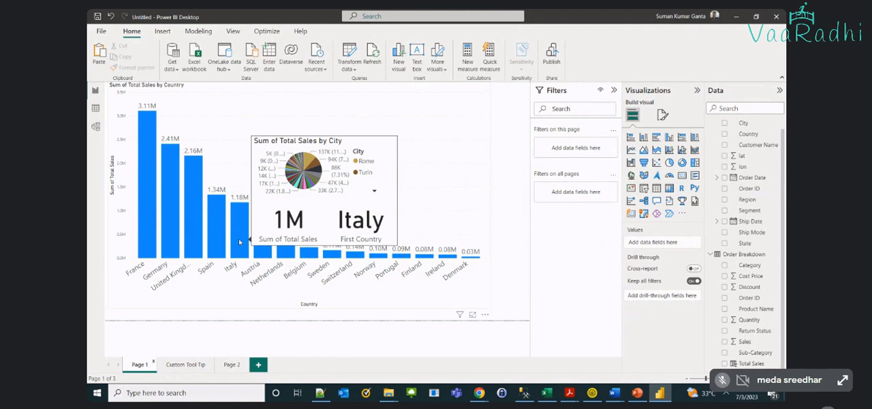
{"action": "mouse_move", "coordinate": [216, 224]}
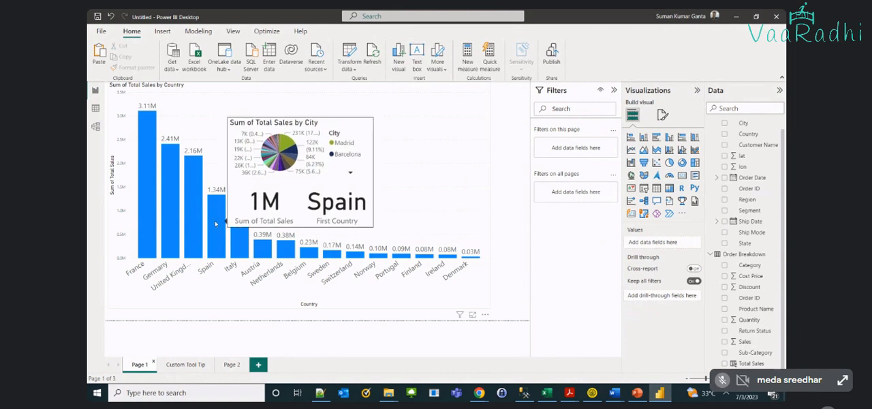
{"action": "mouse_move", "coordinate": [196, 210]}
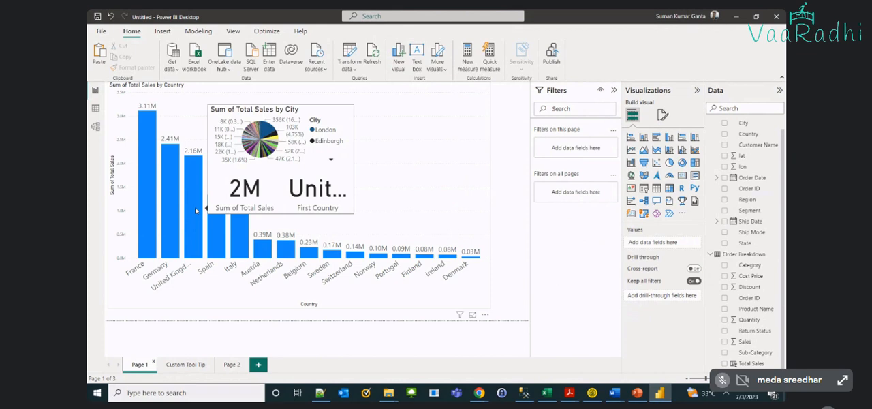
{"action": "left_click", "coordinate": [175, 366]}
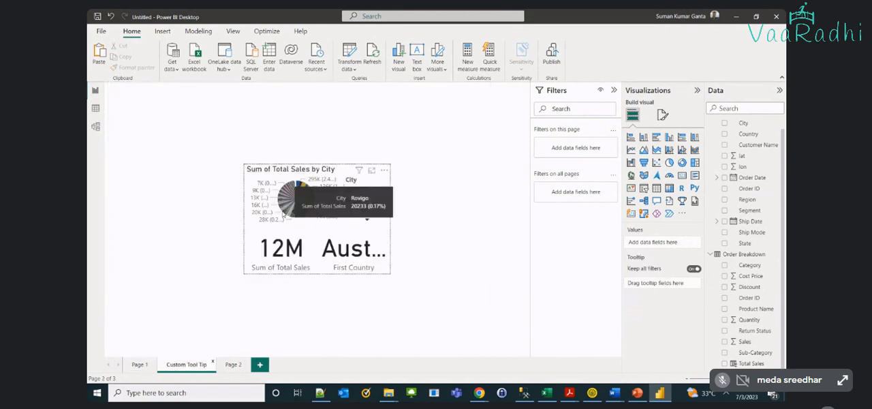
{"action": "left_click", "coordinate": [139, 364]}
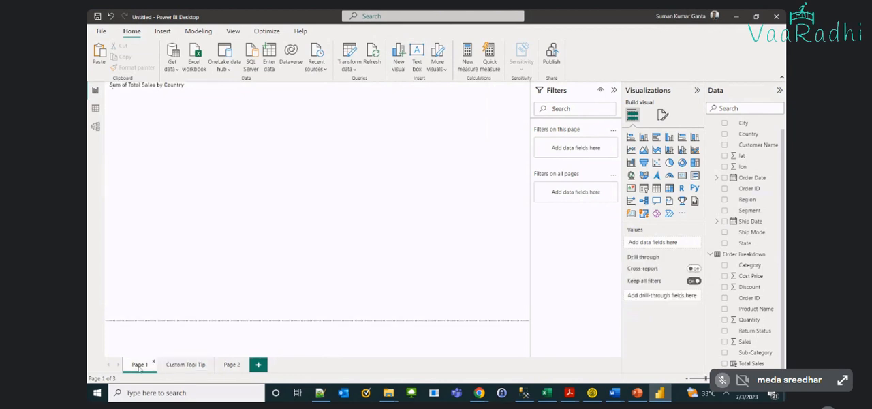
{"action": "mouse_move", "coordinate": [201, 244]}
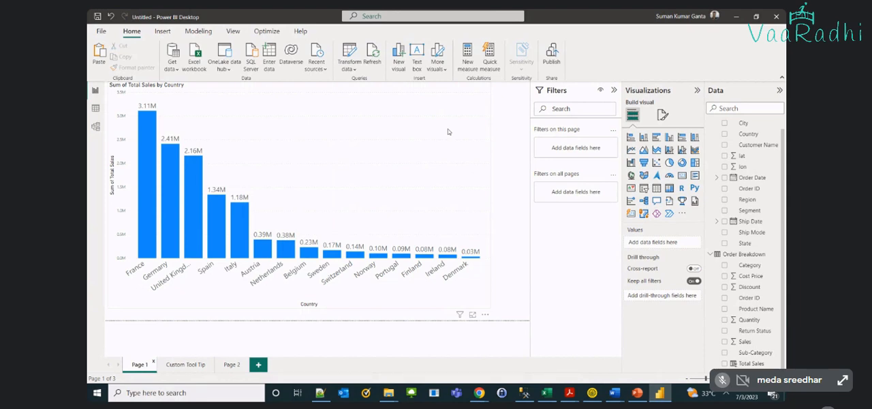
{"action": "mouse_move", "coordinate": [219, 223]}
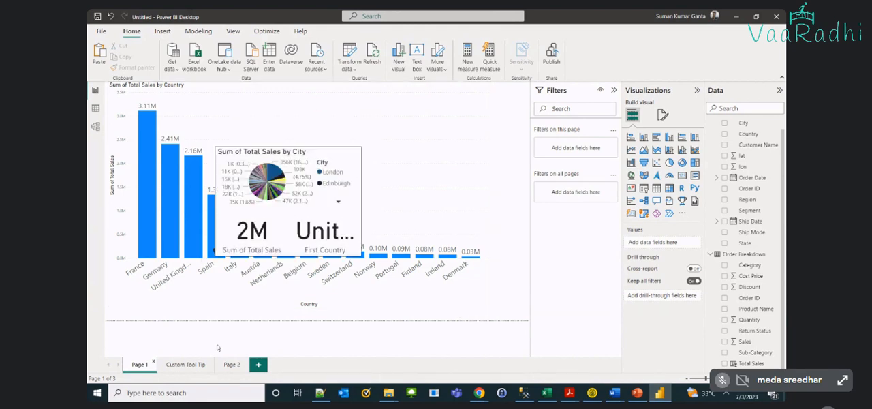
Allow Page 2 to be used as a tooltip page in its page information settings
{"action": "left_click", "coordinate": [230, 365]}
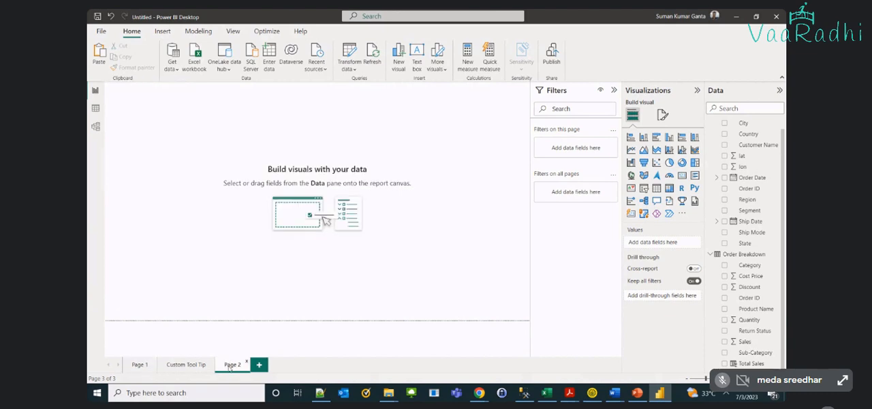
{"action": "left_click", "coordinate": [662, 115]}
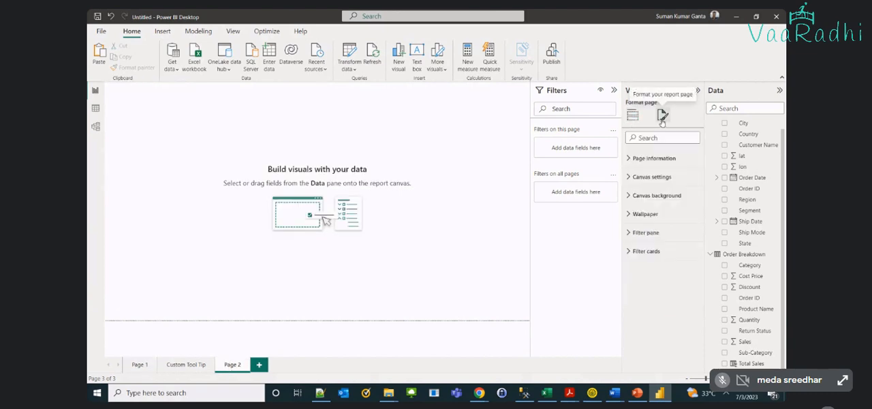
{"action": "left_click", "coordinate": [628, 158]}
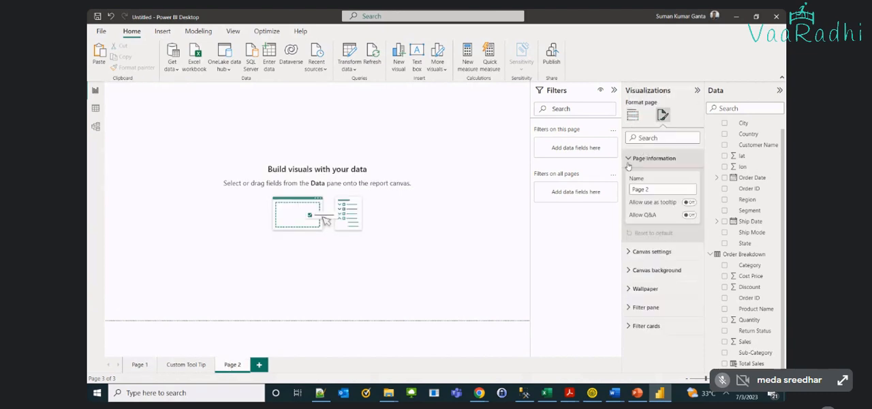
{"action": "left_click", "coordinate": [689, 203]}
{"action": "left_click", "coordinate": [672, 192]}
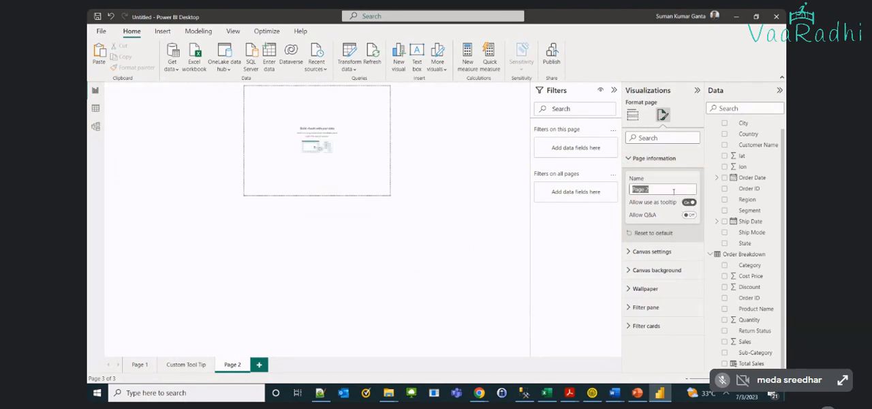
{"action": "left_click", "coordinate": [331, 169]}
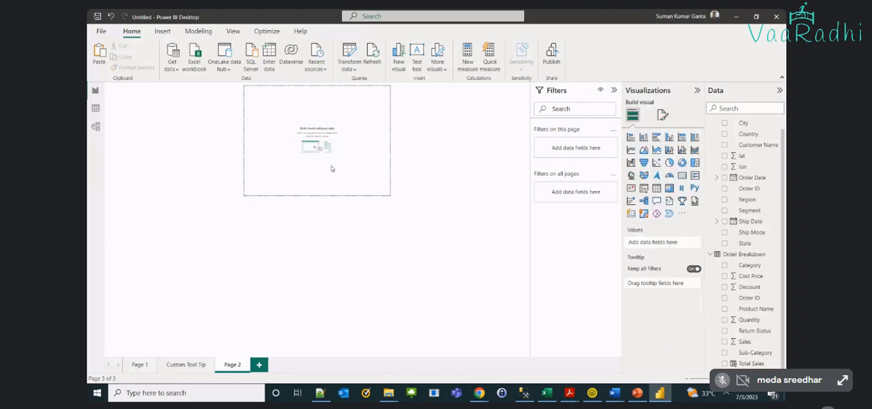
Check which report pages are available for the country chart's tooltip on Page 1
{"action": "left_click", "coordinate": [140, 365]}
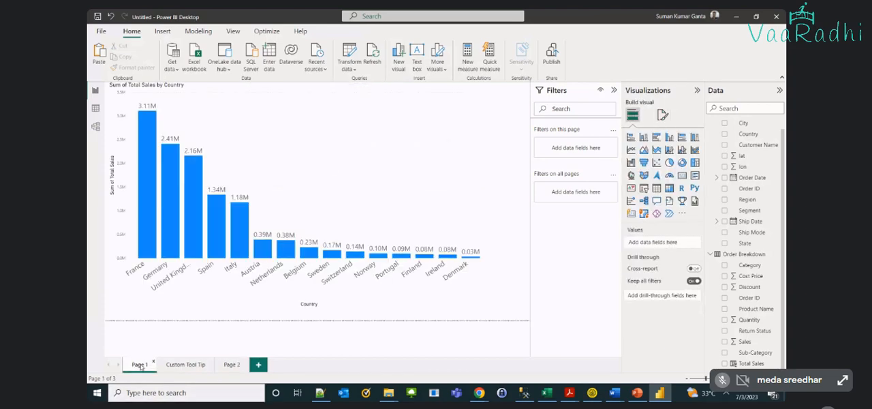
{"action": "left_click", "coordinate": [241, 166]}
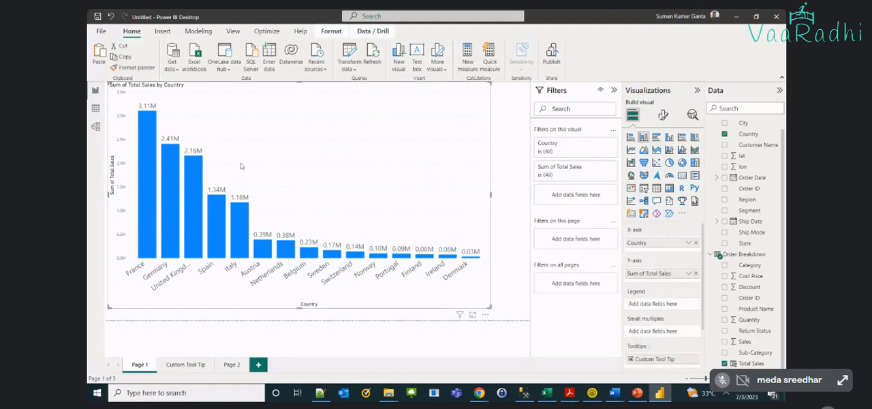
{"action": "left_click", "coordinate": [661, 115]}
{"action": "left_click", "coordinate": [661, 155]}
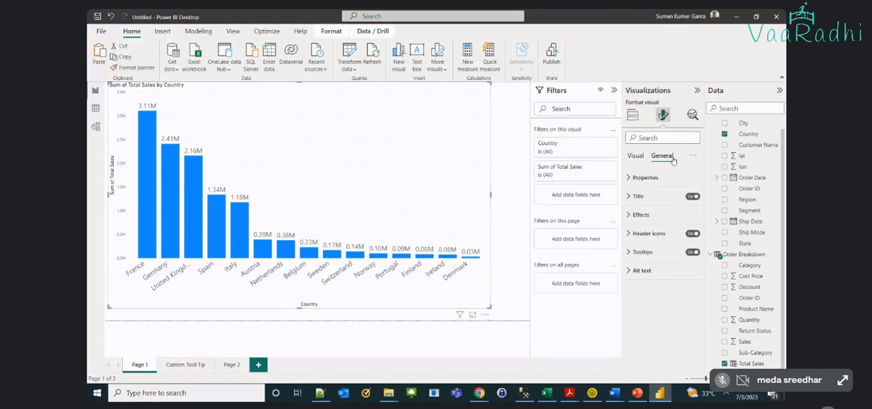
{"action": "left_click", "coordinate": [626, 252]}
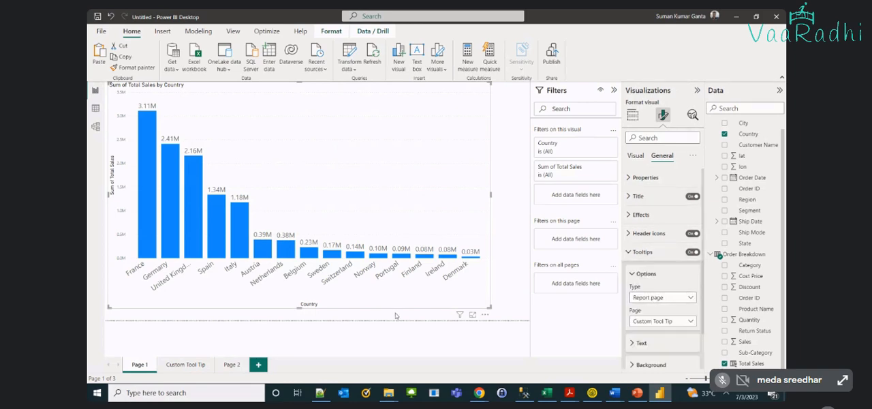
{"action": "left_click", "coordinate": [642, 324]}
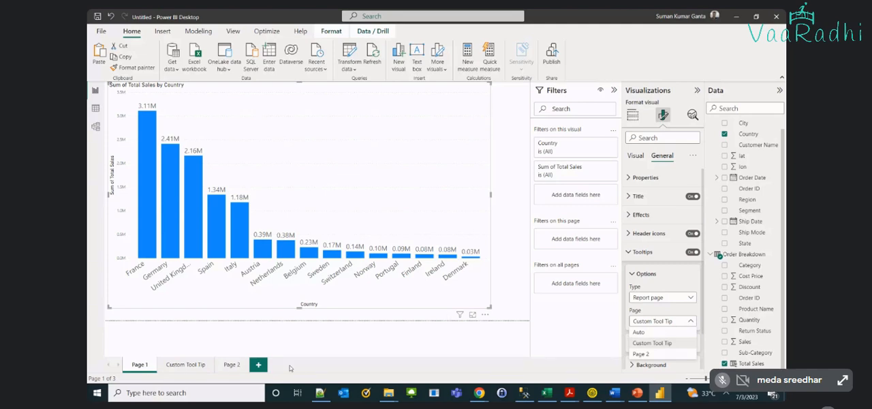
{"action": "left_click", "coordinate": [235, 363]}
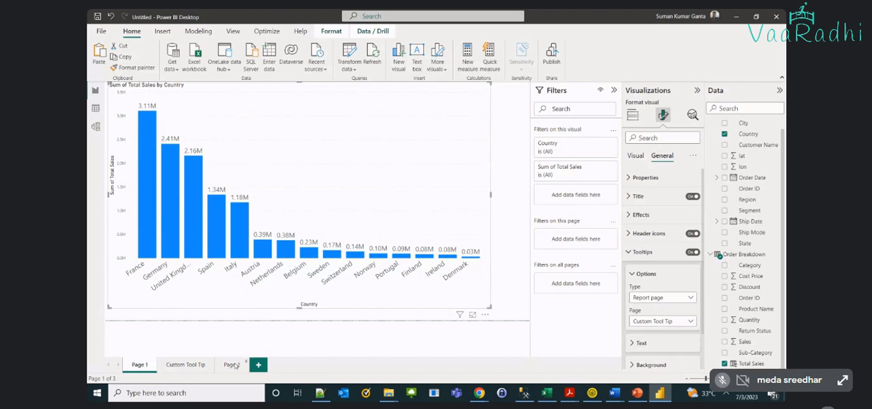
Set the country chart's tooltip page to Page 2 and preview it on the Italy column
{"action": "left_click", "coordinate": [231, 364]}
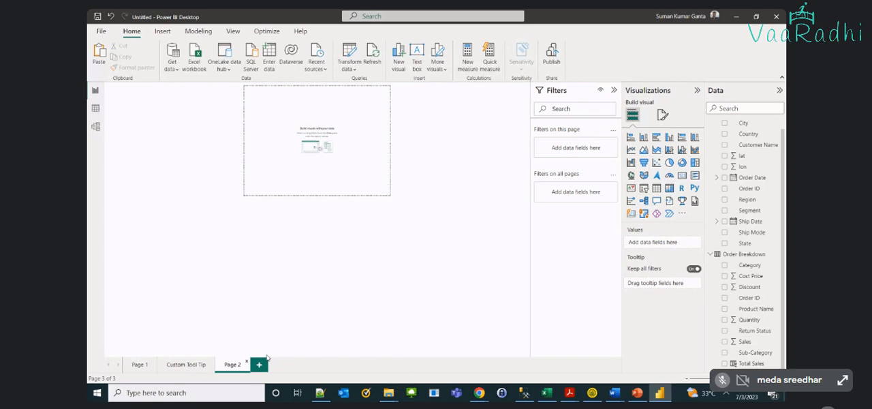
{"action": "mouse_move", "coordinate": [186, 364]}
{"action": "left_mouse_down"}
{"action": "mouse_move", "coordinate": [139, 367]}
{"action": "mouse_move", "coordinate": [207, 359]}
{"action": "left_mouse_up"}
{"action": "left_click", "coordinate": [140, 364]}
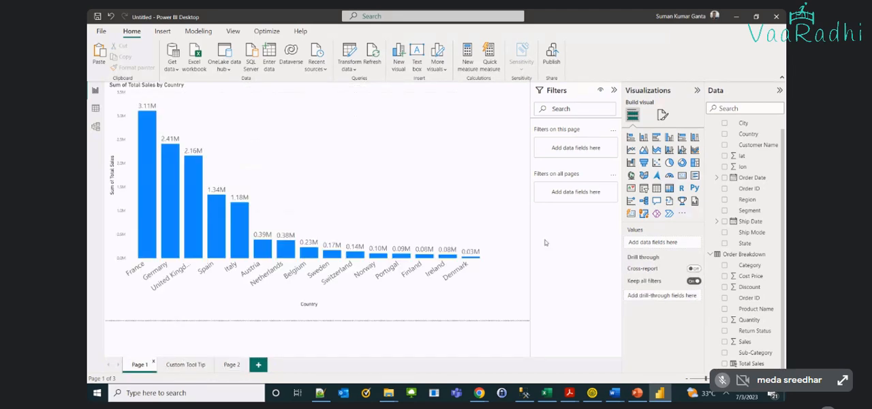
{"action": "left_click", "coordinate": [325, 165]}
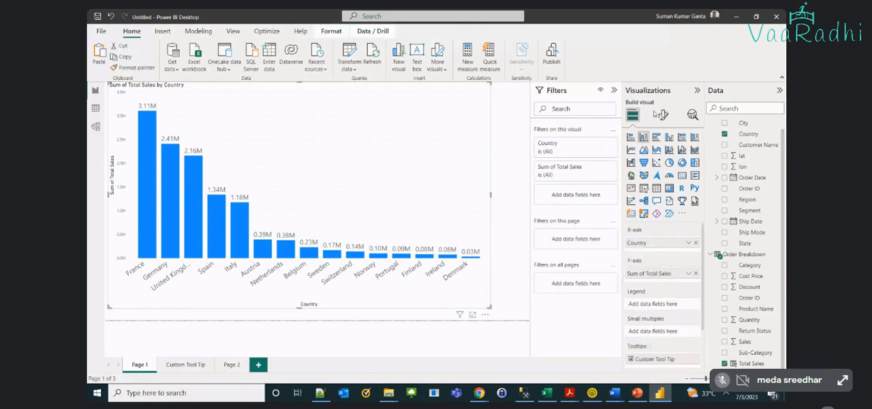
{"action": "left_click", "coordinate": [660, 115]}
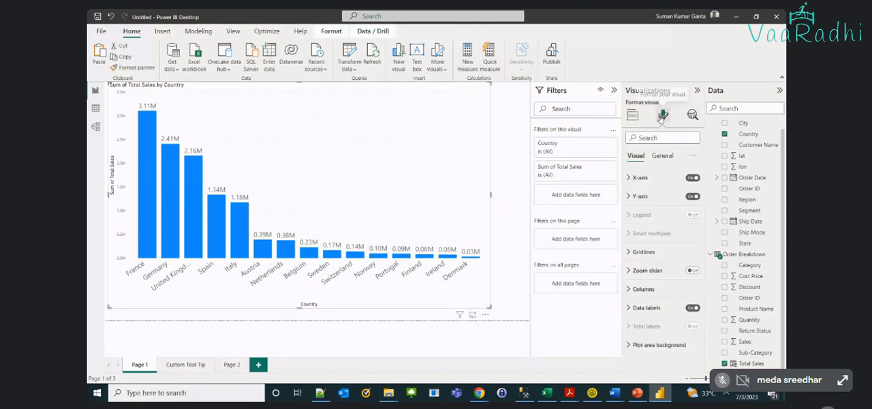
{"action": "left_click", "coordinate": [673, 156]}
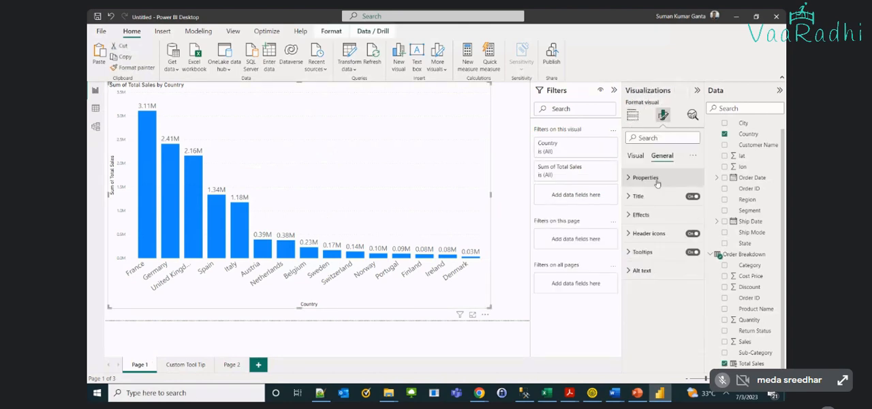
{"action": "left_click", "coordinate": [640, 252]}
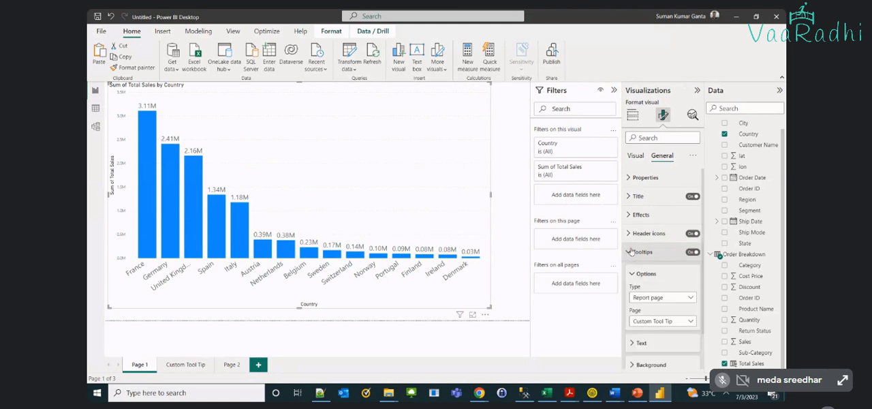
{"action": "left_click", "coordinate": [648, 320]}
{"action": "left_click", "coordinate": [644, 353]}
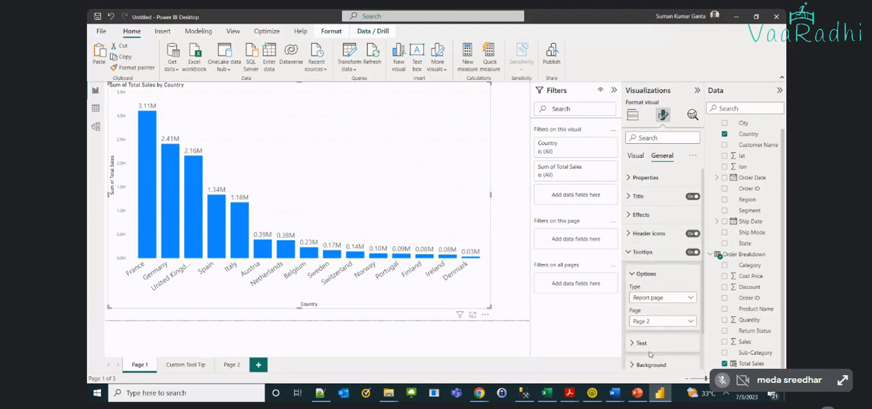
{"action": "mouse_move", "coordinate": [236, 224]}
Compare the contents of Page 2 with the Custom Tool Tip page
{"action": "left_click", "coordinate": [231, 364]}
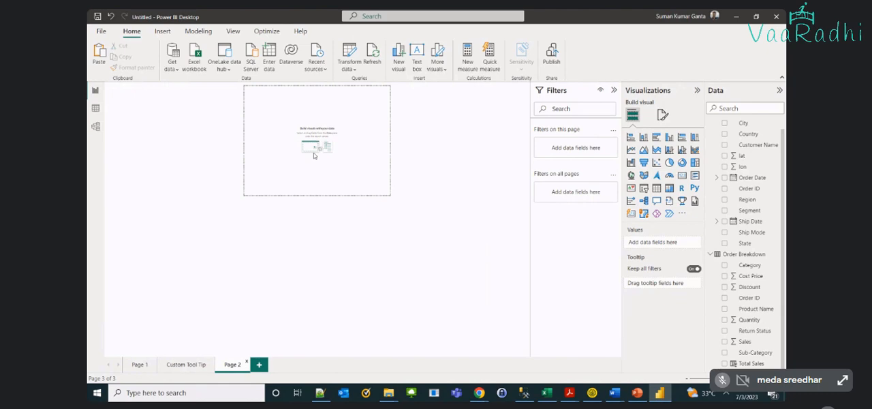
{"action": "left_click", "coordinate": [168, 363]}
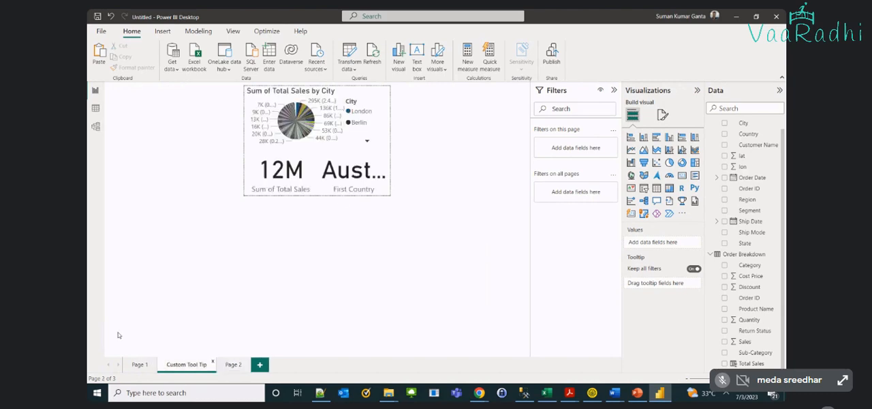
Set the tooltip type of Page 1's country chart to Default and preview the tooltip on the Spain column
{"action": "left_click", "coordinate": [139, 364]}
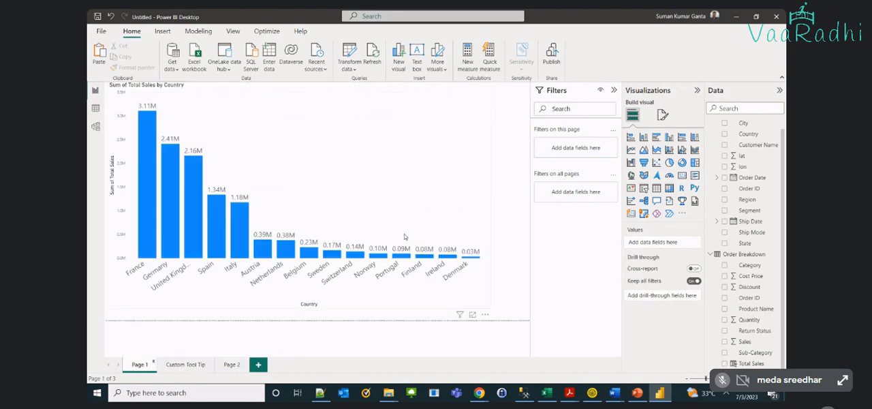
{"action": "left_click", "coordinate": [404, 236]}
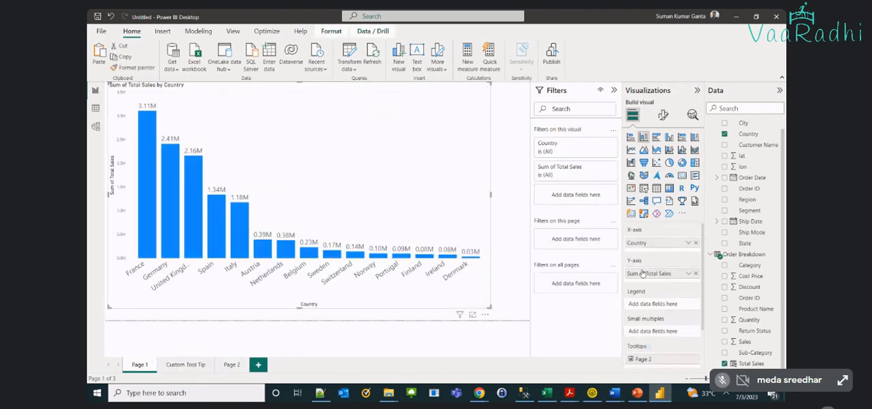
{"action": "left_click", "coordinate": [663, 114]}
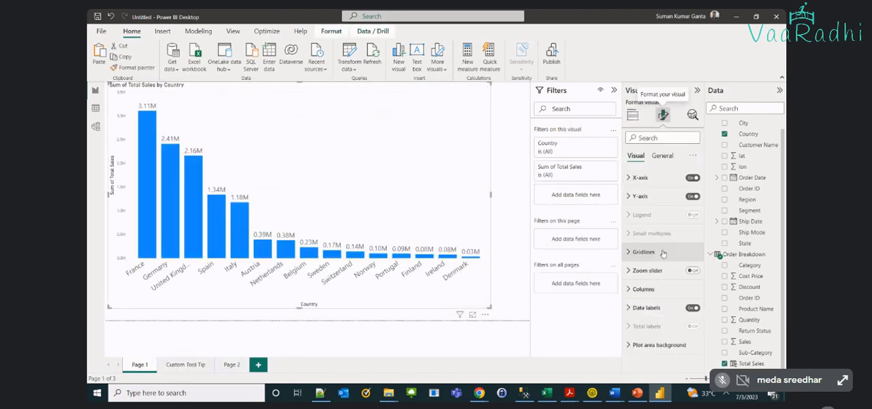
{"action": "left_click", "coordinate": [661, 156]}
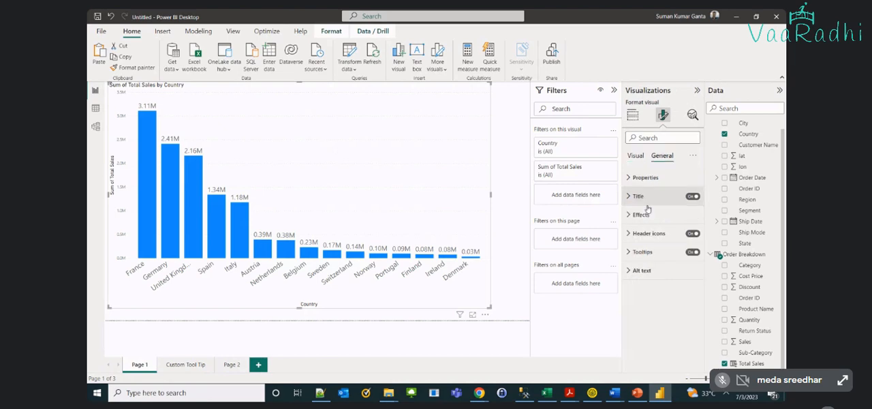
{"action": "left_click", "coordinate": [631, 252]}
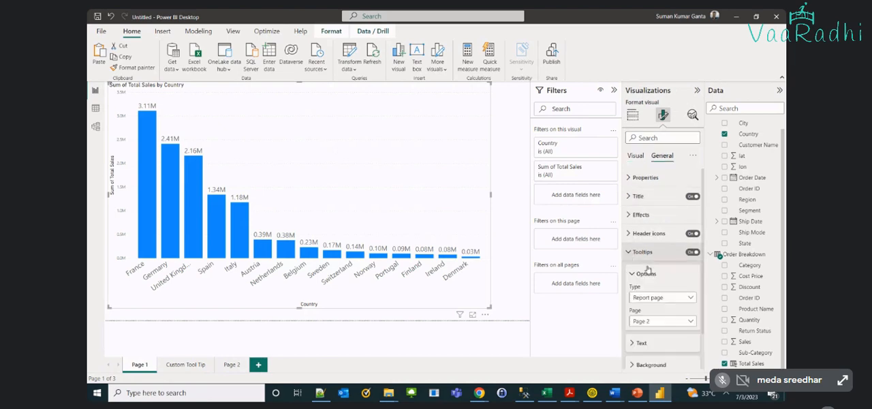
{"action": "left_click", "coordinate": [657, 299]}
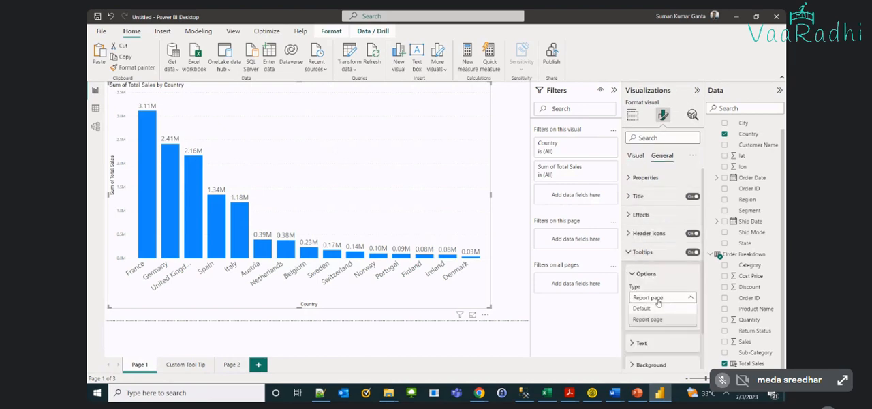
{"action": "left_click", "coordinate": [644, 308]}
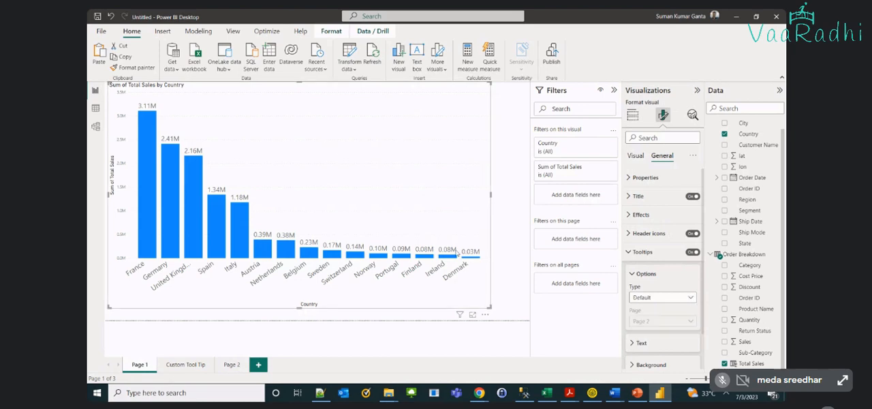
{"action": "left_click", "coordinate": [244, 211]}
{"action": "left_click", "coordinate": [244, 211]}
{"action": "mouse_move", "coordinate": [215, 224]}
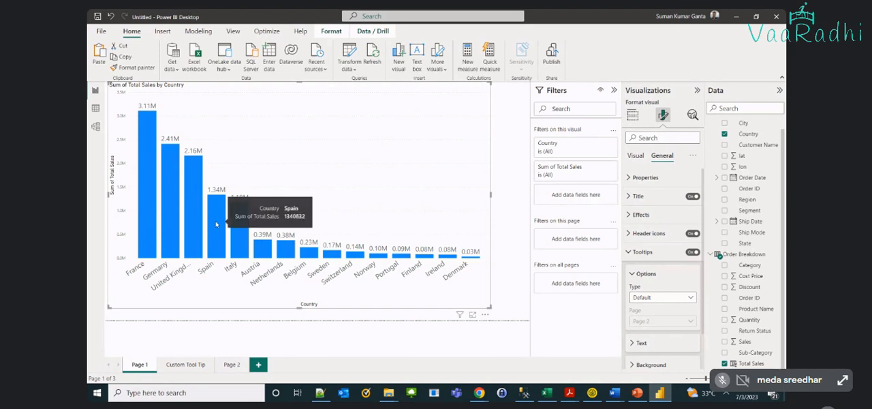
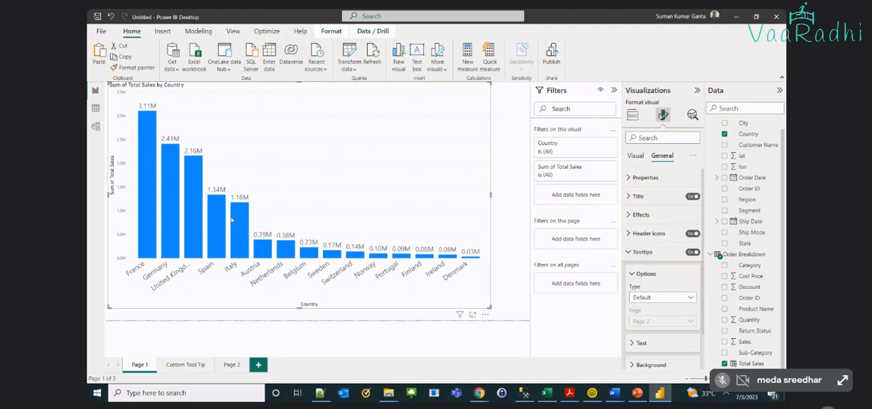
Replace Country with Region on the column chart's X-axis and shrink the chart to the upper-left area of Page 1
{"action": "mouse_move", "coordinate": [235, 226]}
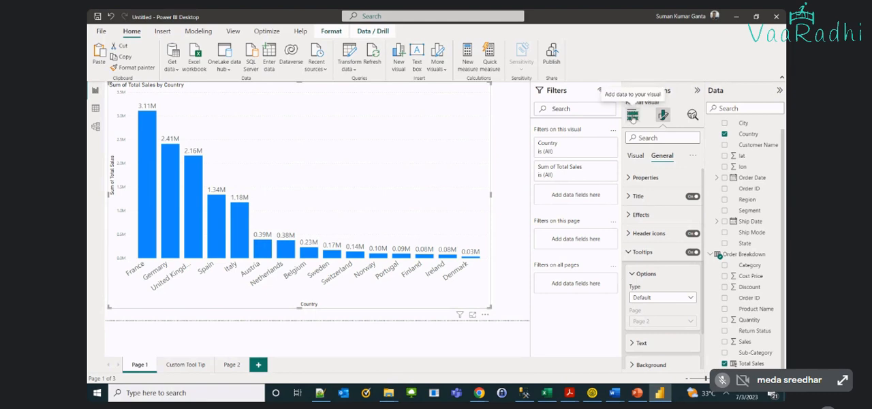
{"action": "left_click", "coordinate": [633, 116]}
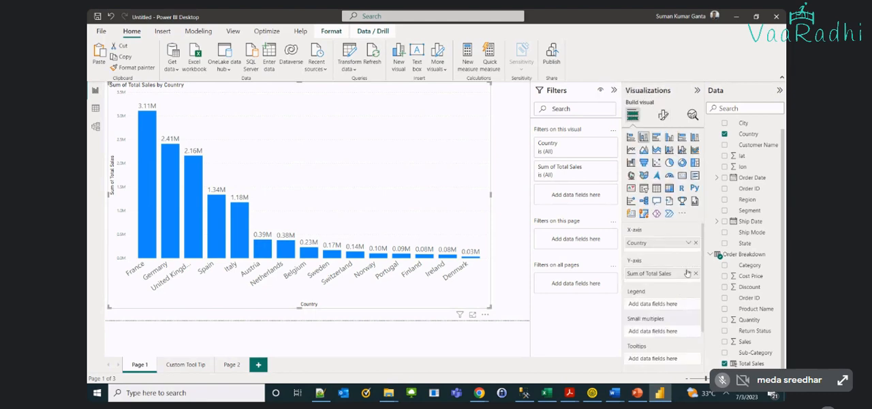
{"action": "left_click", "coordinate": [695, 244]}
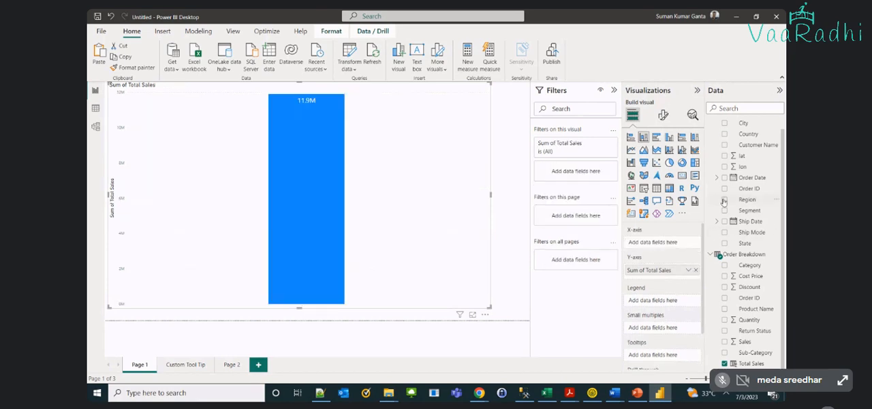
{"action": "left_click_drag", "start_coordinate": [724, 202], "coordinate": [665, 249]}
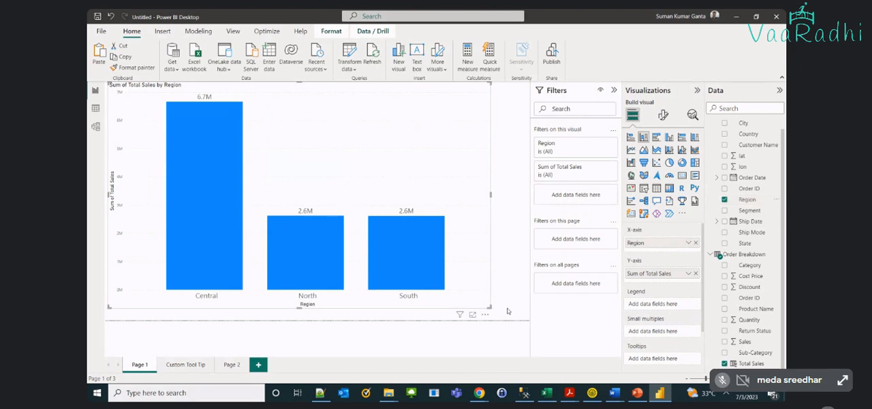
{"action": "left_click_drag", "start_coordinate": [494, 309], "coordinate": [286, 206]}
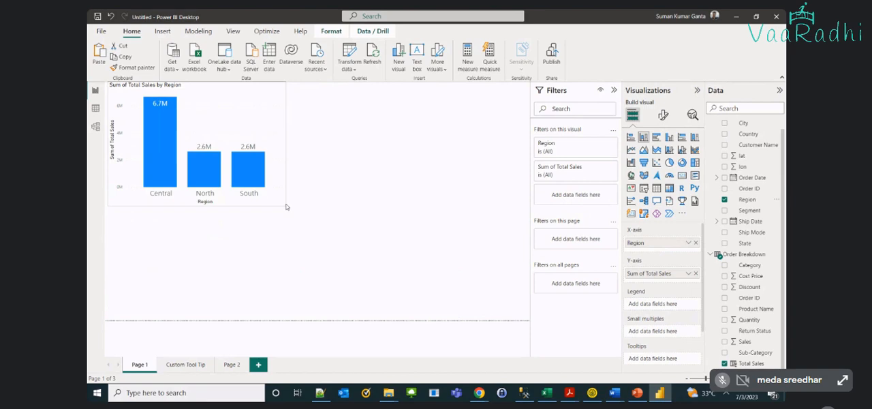
Add a pie chart beside the column chart with Country as its legend and Total Sales as its values
{"action": "left_click", "coordinate": [355, 184]}
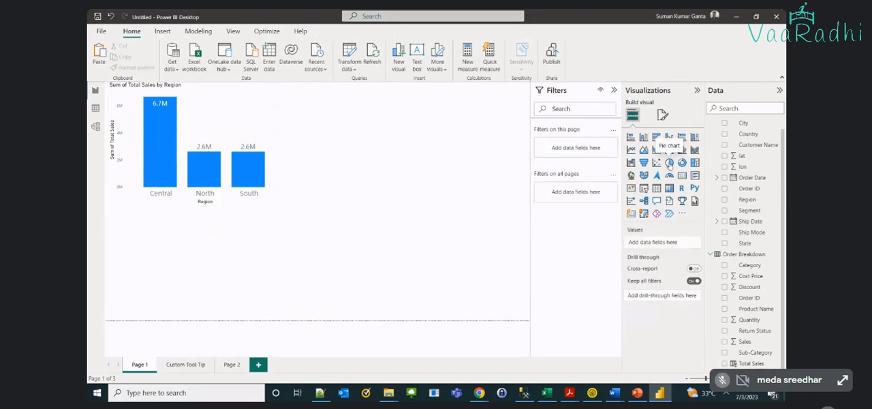
{"action": "left_click", "coordinate": [670, 162]}
{"action": "left_click_drag", "start_coordinate": [225, 255], "coordinate": [425, 138]}
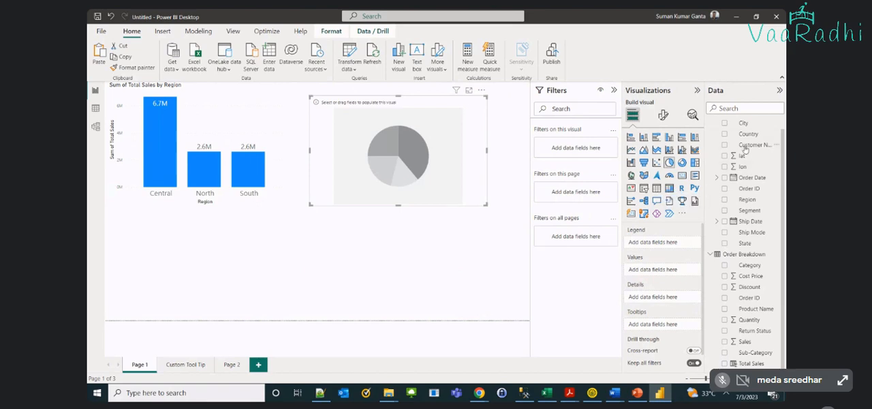
{"action": "left_click_drag", "start_coordinate": [747, 134], "coordinate": [673, 243]}
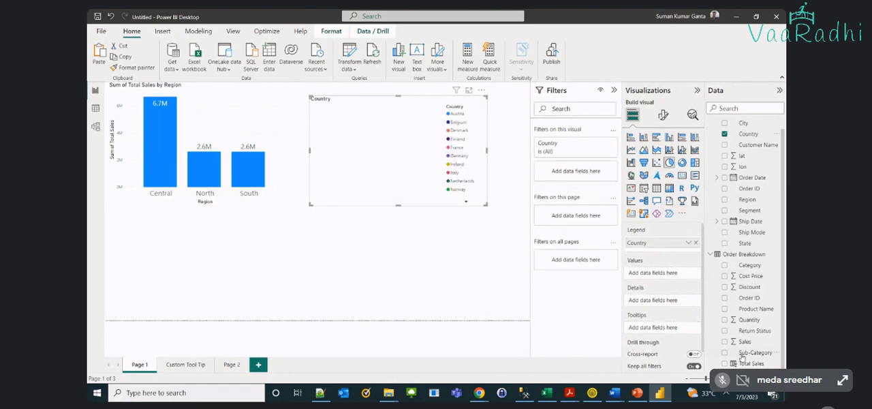
{"action": "left_click_drag", "start_coordinate": [741, 363], "coordinate": [651, 274]}
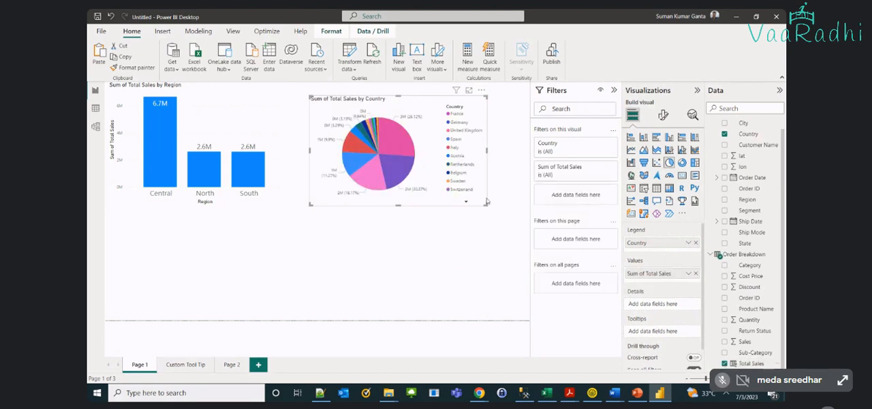
Enlarge the country pie chart and the region column chart slightly so that they fill the page's upper area
{"action": "left_click_drag", "start_coordinate": [485, 204], "coordinate": [511, 222]}
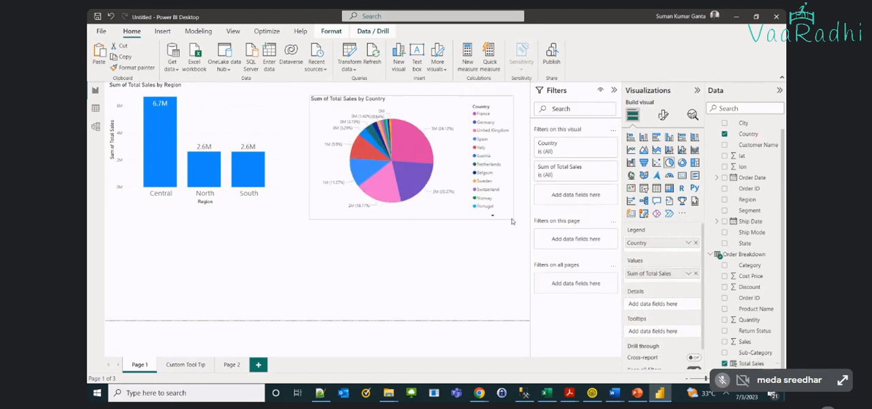
{"action": "left_click", "coordinate": [275, 185]}
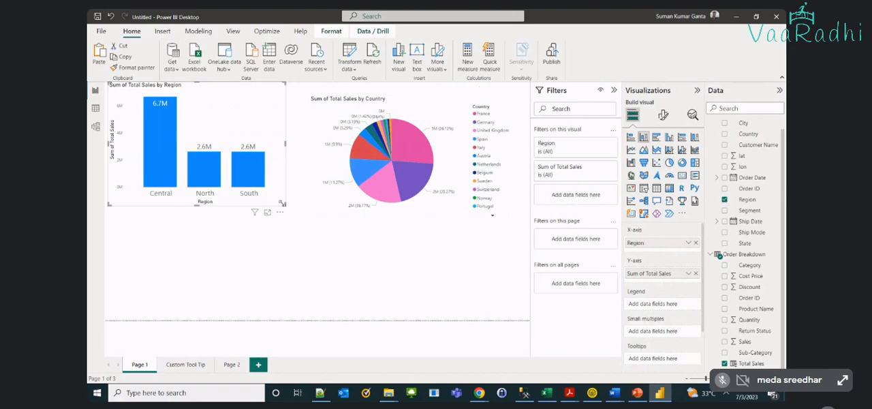
{"action": "left_click_drag", "start_coordinate": [281, 203], "coordinate": [309, 219]}
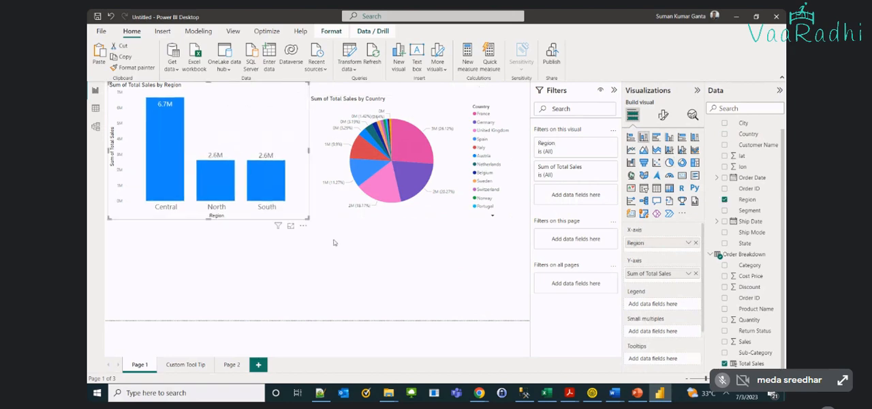
{"action": "left_click", "coordinate": [334, 242]}
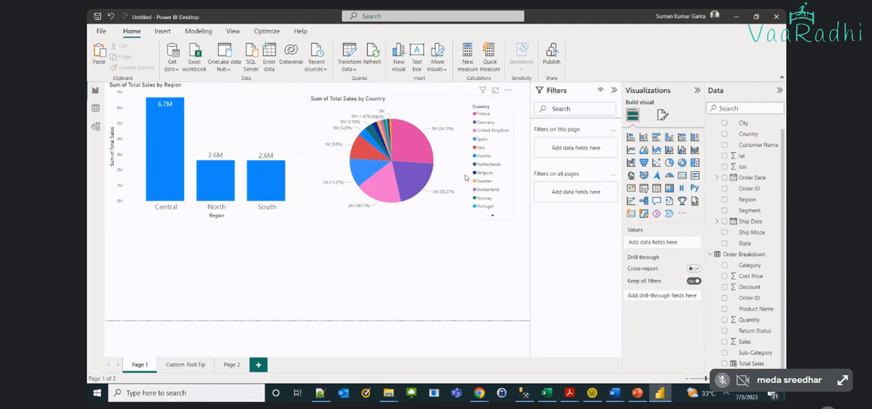
Set the font size of the pie chart's detail label values to 13
{"action": "left_click", "coordinate": [466, 178]}
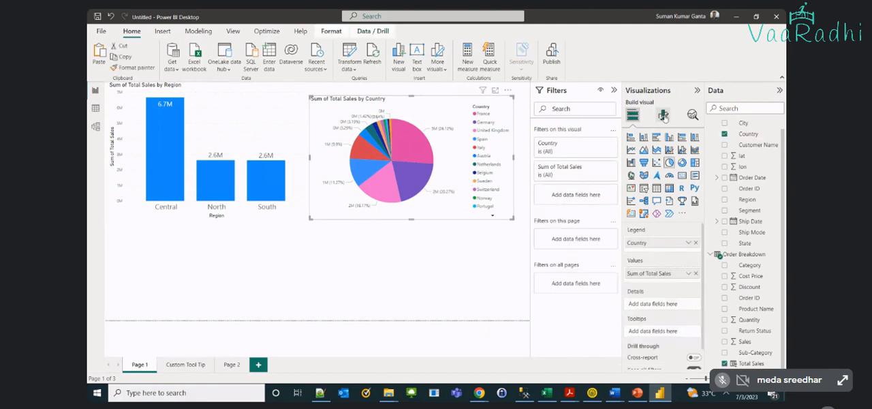
{"action": "left_click", "coordinate": [663, 116]}
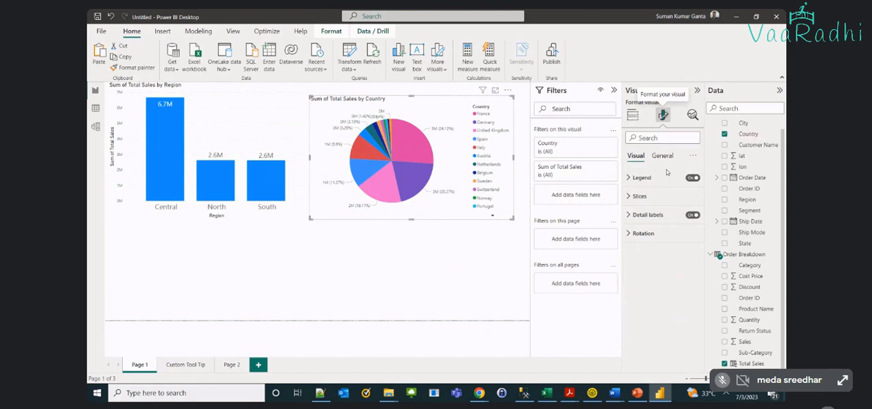
{"action": "left_click", "coordinate": [628, 215]}
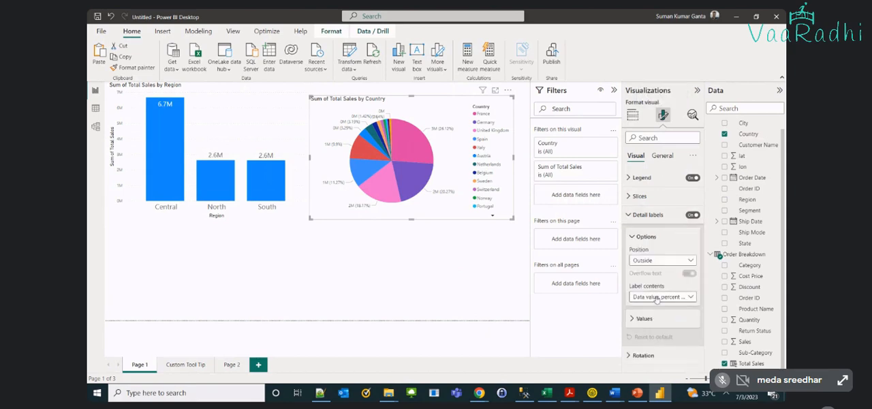
{"action": "left_click", "coordinate": [638, 318]}
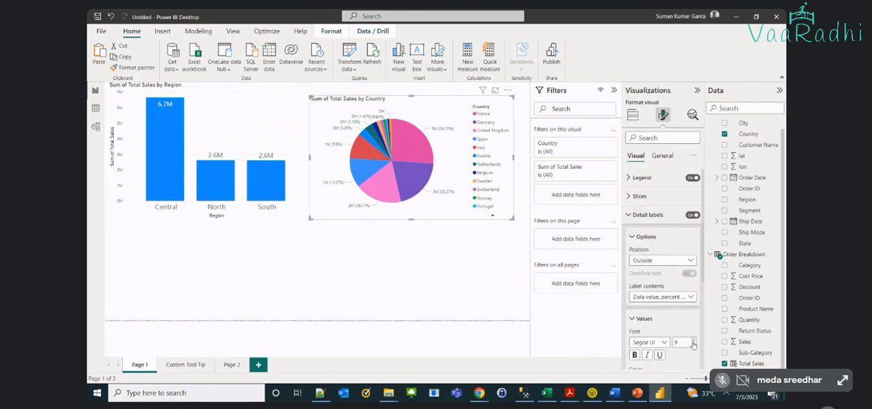
{"action": "left_click", "coordinate": [693, 344]}
{"action": "left_click", "coordinate": [692, 343]}
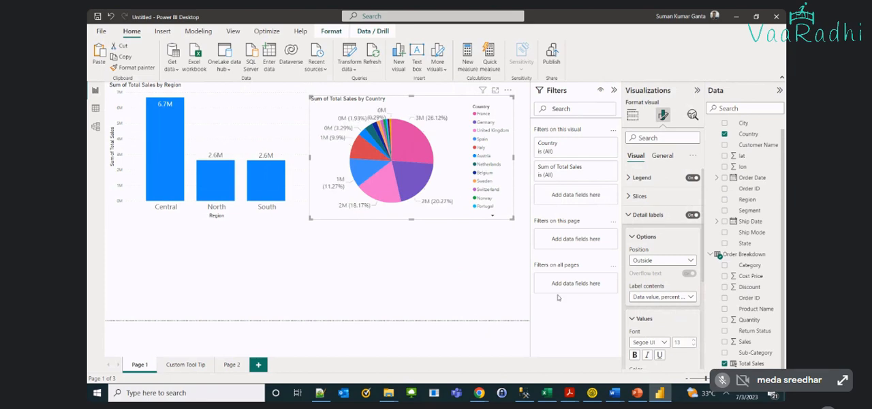
Add a table below the region column chart with City and Total Sales as its columns
{"action": "left_click", "coordinate": [437, 279]}
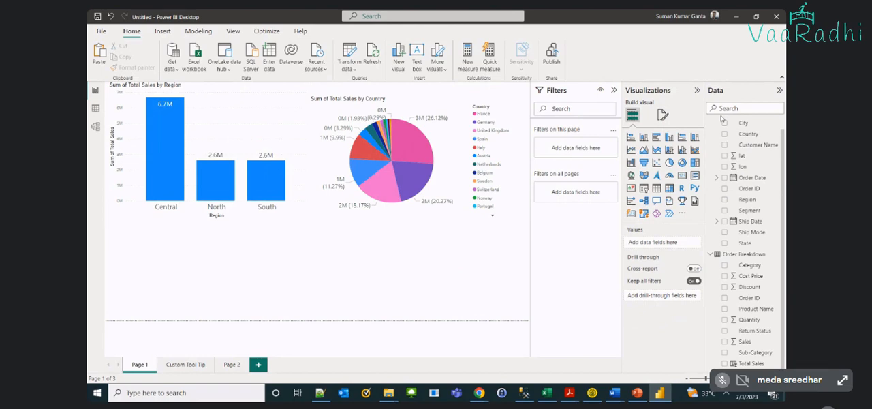
{"action": "left_click", "coordinate": [656, 188]}
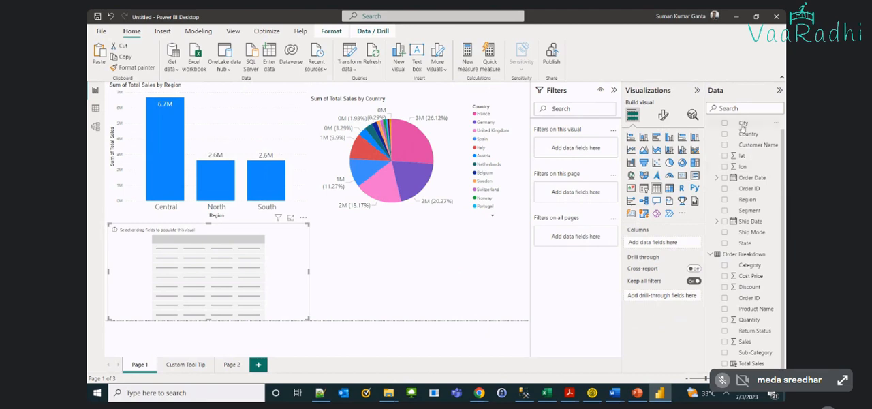
{"action": "left_click_drag", "start_coordinate": [742, 125], "coordinate": [671, 240]}
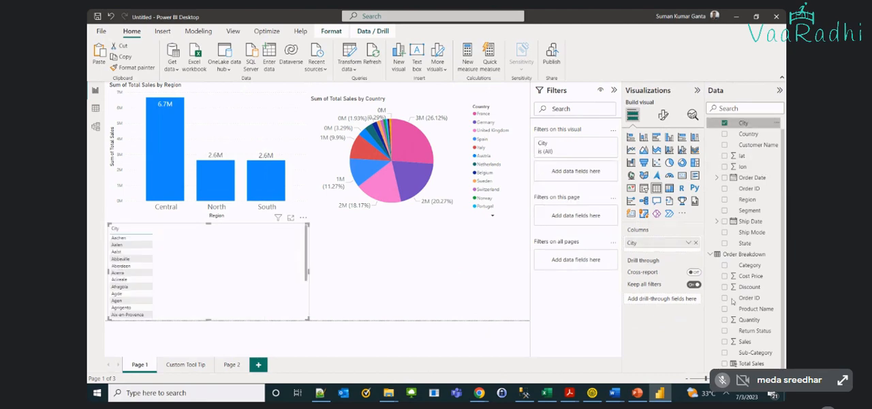
{"action": "left_click_drag", "start_coordinate": [750, 364], "coordinate": [677, 252]}
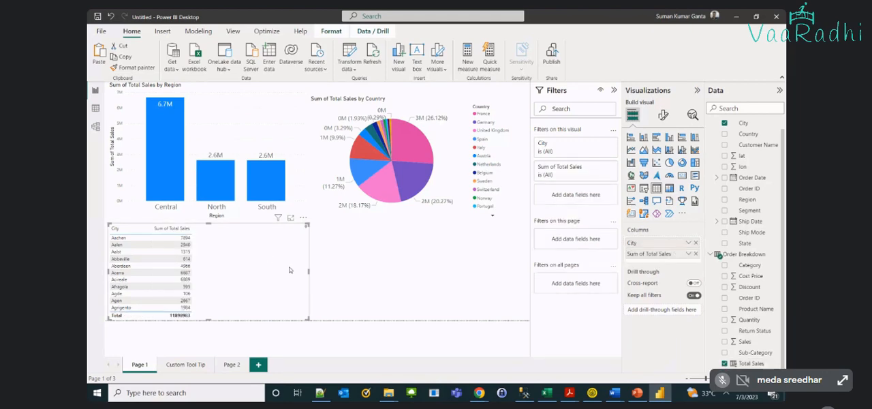
Set the font size of the city table's values to 16
{"action": "left_click", "coordinate": [661, 115]}
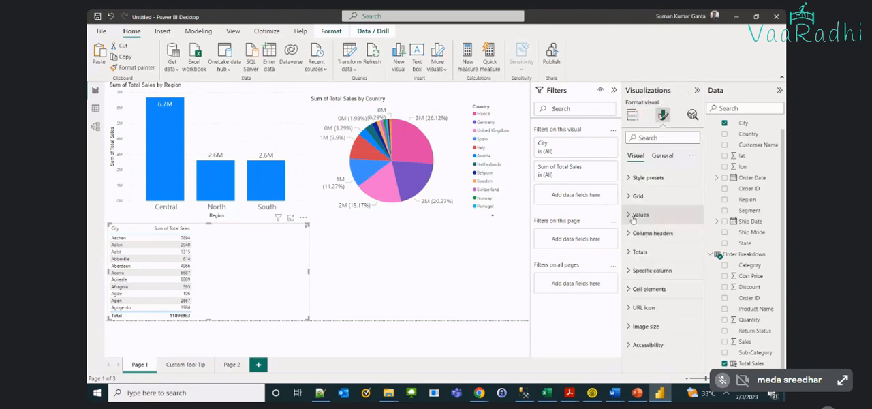
{"action": "left_click", "coordinate": [633, 215]}
{"action": "triple_click", "coordinate": [694, 258]}
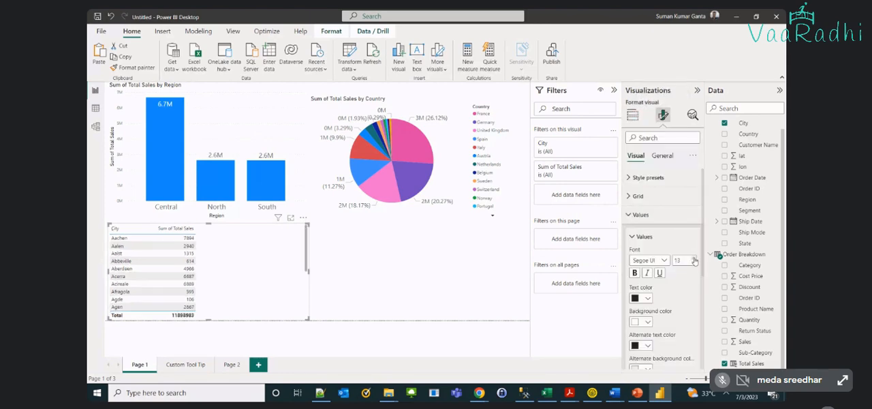
{"action": "triple_click", "coordinate": [694, 259]}
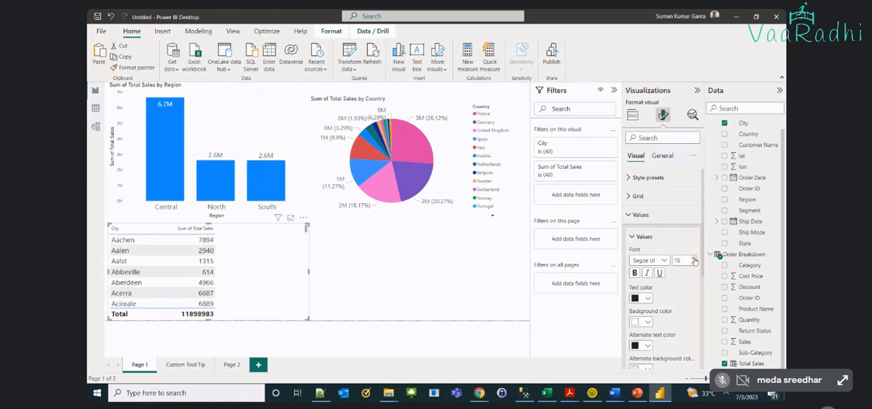
{"action": "left_click", "coordinate": [632, 213]}
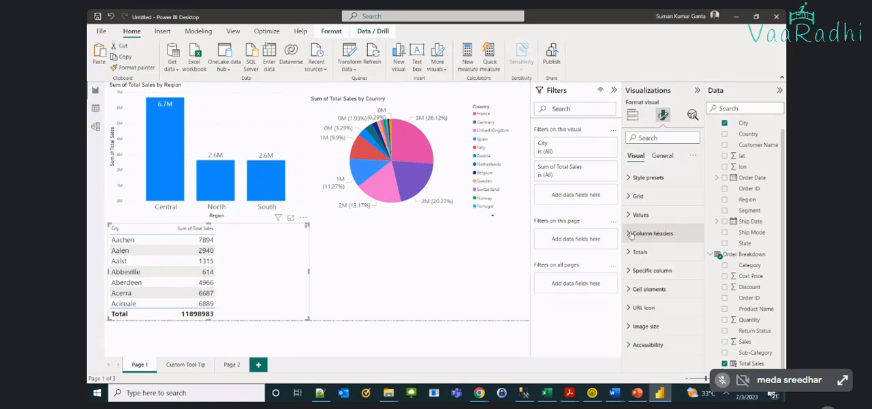
Set the font size of the city table's column headers to 15
{"action": "left_click", "coordinate": [630, 234]}
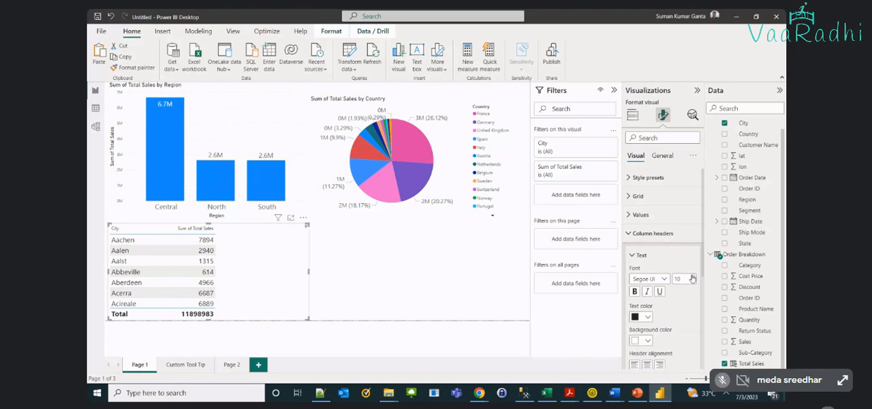
{"action": "left_click", "coordinate": [692, 277]}
{"action": "left_click", "coordinate": [692, 276]}
{"action": "left_click", "coordinate": [692, 277]}
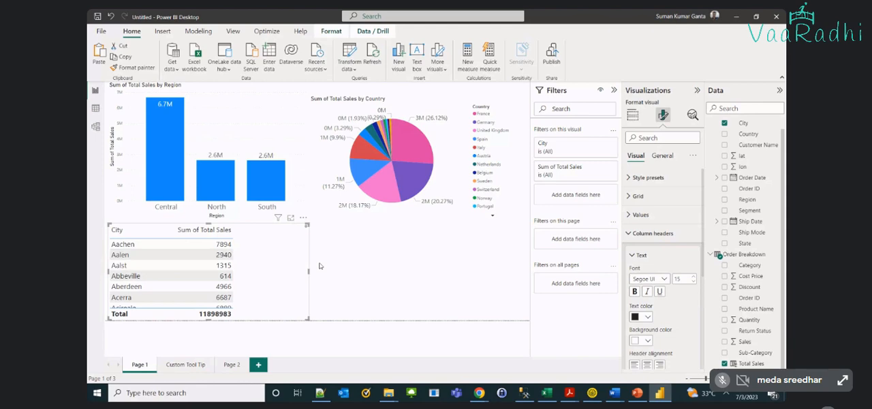
Browse the city table's rows, view it in focus mode up to its first rows, and return to the report
{"action": "scroll", "coordinate": [308, 254], "scroll_direction": "down", "scroll_amount": 10}
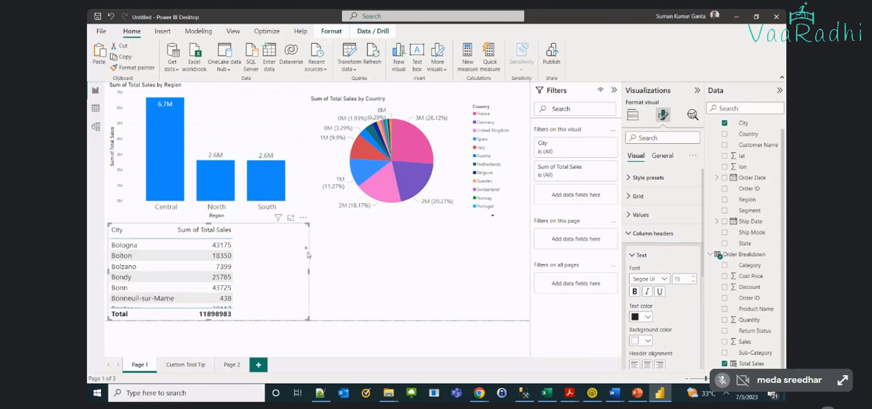
{"action": "scroll", "coordinate": [308, 254], "scroll_direction": "down", "scroll_amount": 10}
{"action": "left_click", "coordinate": [291, 217]}
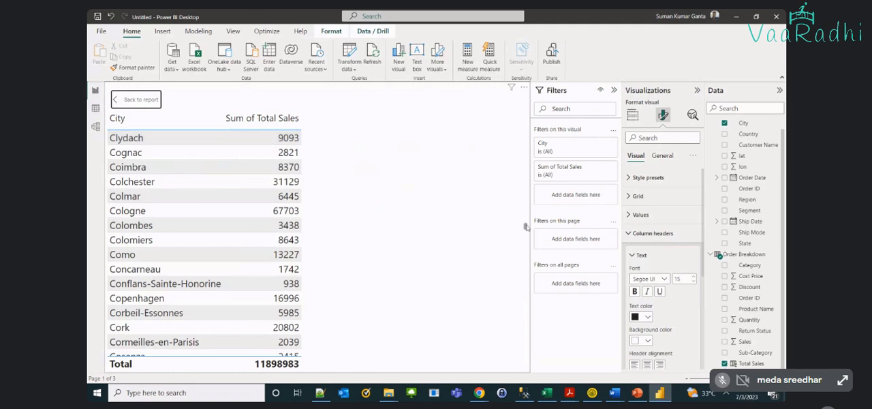
{"action": "left_click_drag", "start_coordinate": [525, 227], "coordinate": [565, 136]}
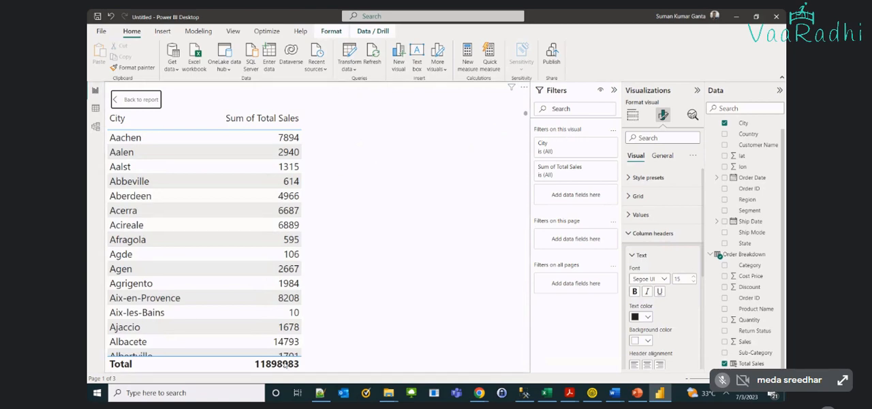
{"action": "left_click", "coordinate": [134, 99]}
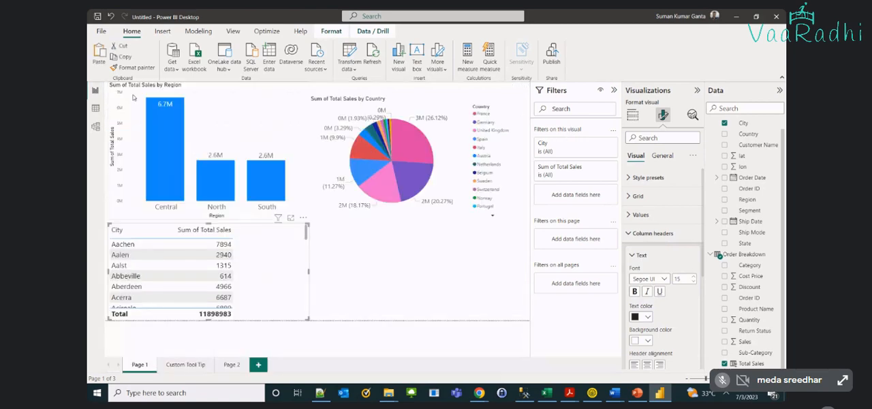
Move the city table to the middle of the page beneath the column and pie charts
{"action": "left_click", "coordinate": [385, 227]}
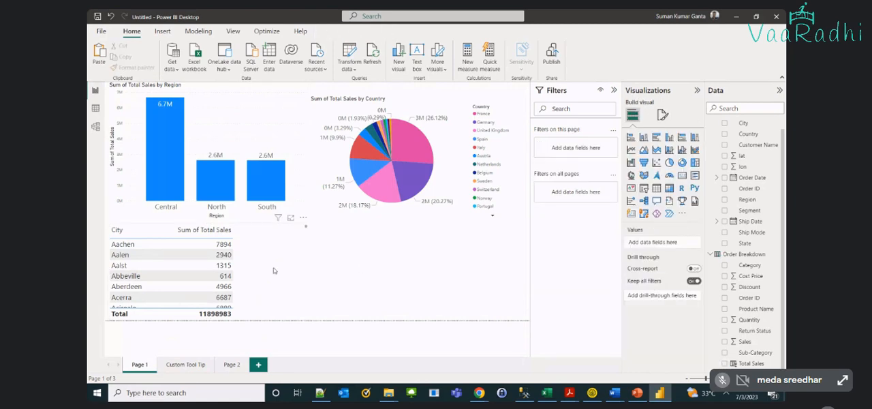
{"action": "left_click_drag", "start_coordinate": [273, 271], "coordinate": [382, 275]}
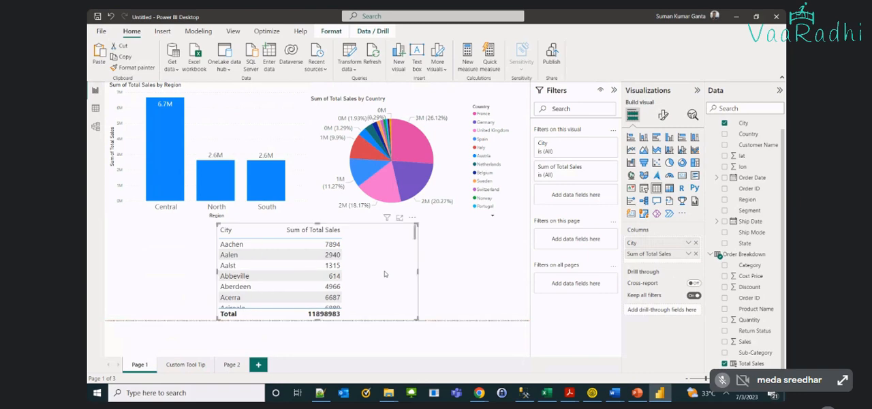
{"action": "left_click", "coordinate": [484, 287]}
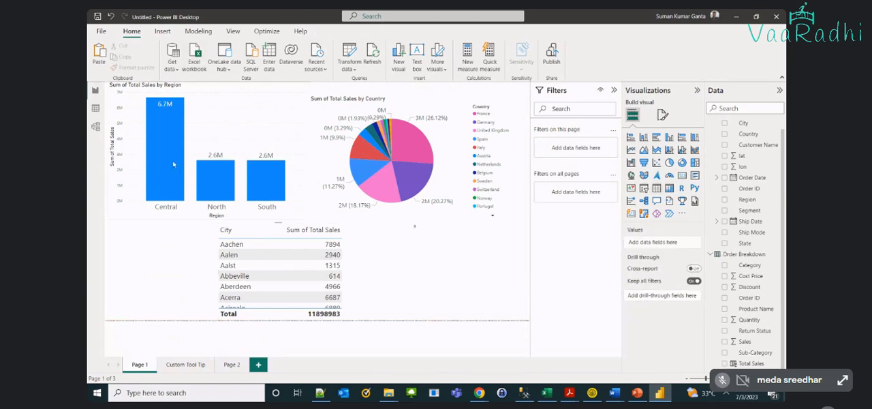
Examine the default tooltips of the region columns and the country pie slices
{"action": "mouse_move", "coordinate": [173, 164]}
{"action": "mouse_move", "coordinate": [298, 162]}
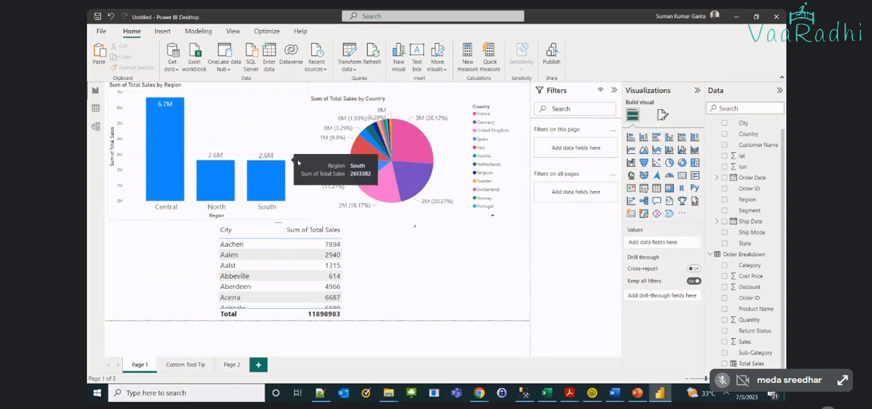
{"action": "mouse_move", "coordinate": [435, 156]}
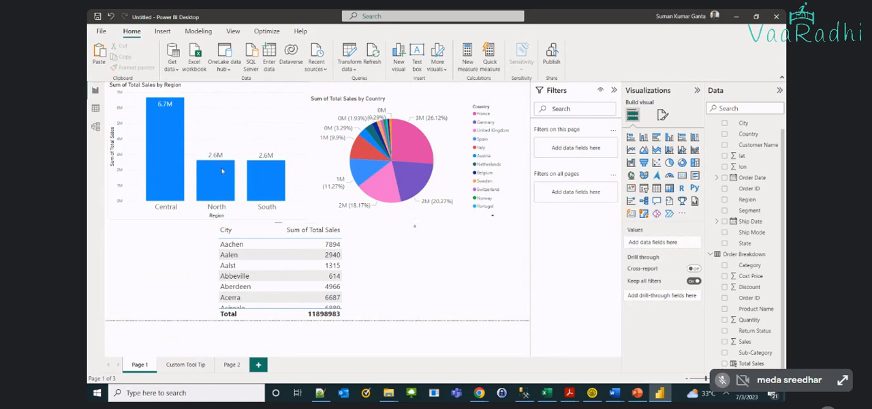
{"action": "mouse_move", "coordinate": [359, 153]}
{"action": "mouse_move", "coordinate": [403, 140]}
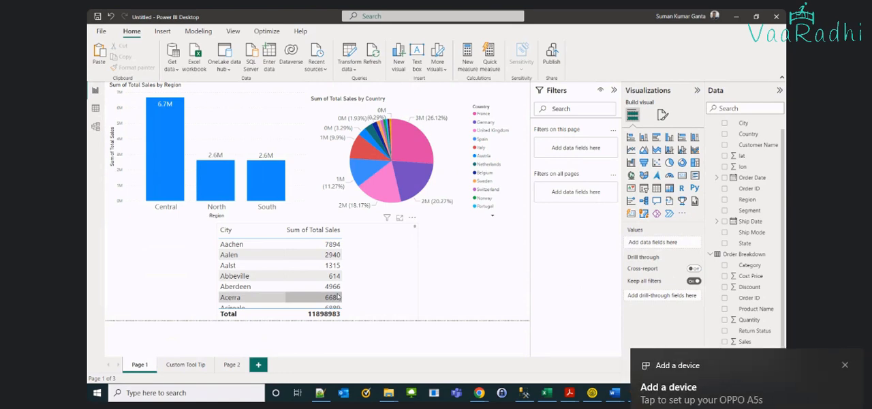
{"action": "left_click", "coordinate": [271, 133]}
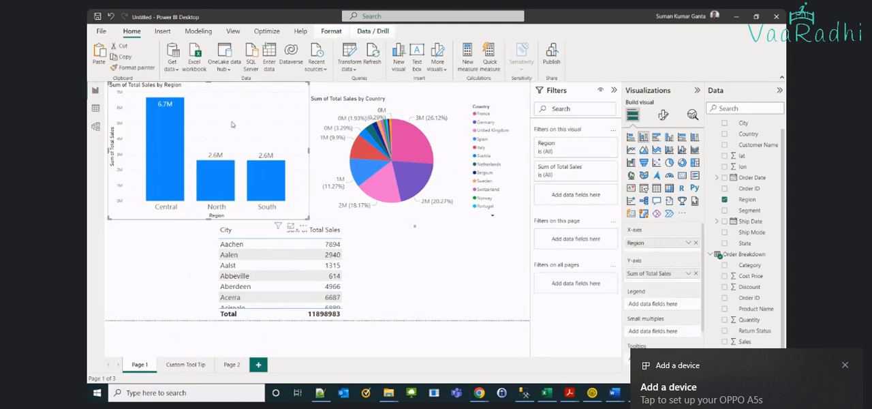
{"action": "mouse_move", "coordinate": [220, 186]}
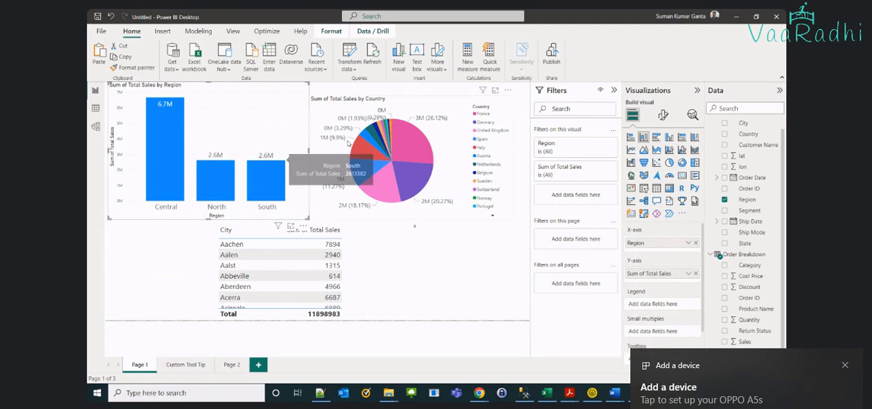
{"action": "mouse_move", "coordinate": [396, 160]}
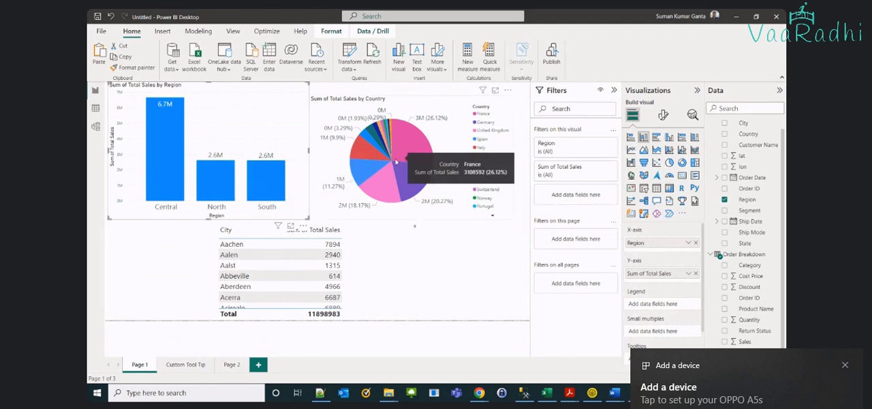
Cross-highlight the page by the North region and sort the city table by Sum of Total Sales in descending order
{"action": "left_click", "coordinate": [225, 173]}
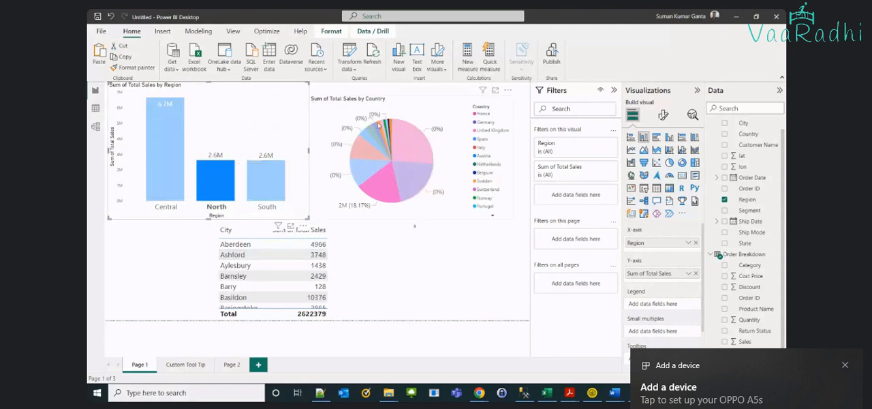
{"action": "mouse_move", "coordinate": [388, 127]}
{"action": "mouse_move", "coordinate": [412, 168]}
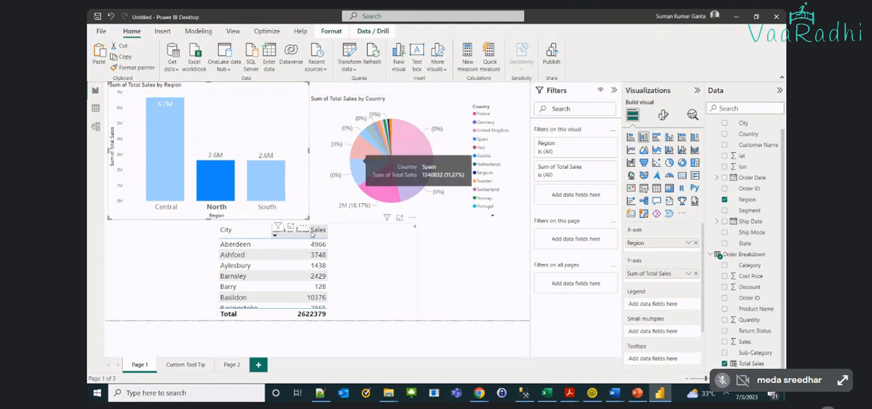
{"action": "left_click", "coordinate": [313, 232]}
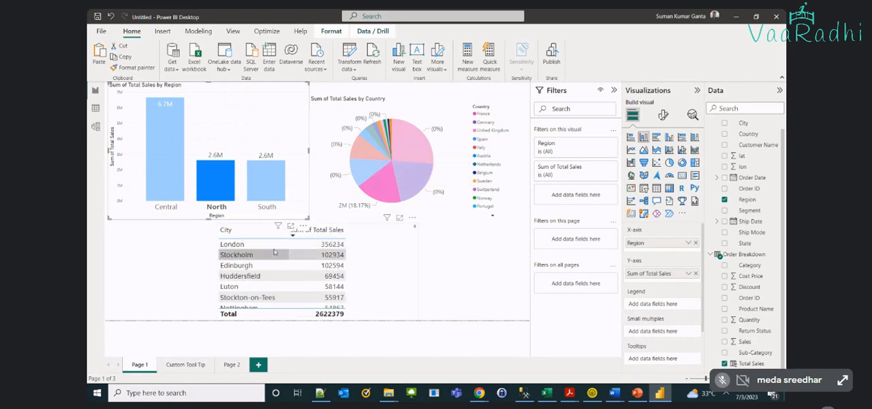
Cross-highlight the column and pie charts by the Luton row of the city table, and clear the selection
{"action": "left_click", "coordinate": [414, 230]}
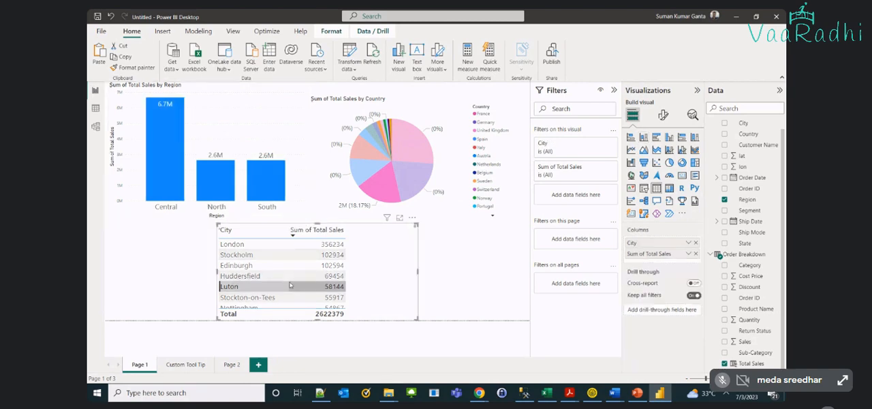
{"action": "left_click", "coordinate": [290, 279]}
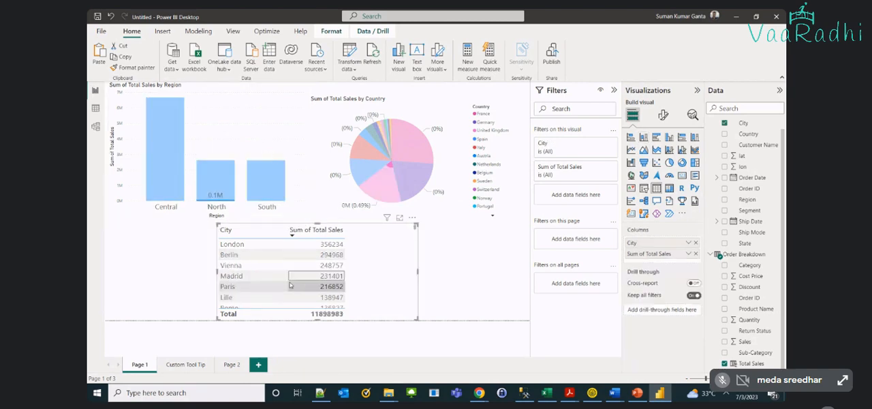
{"action": "left_click", "coordinate": [269, 151]}
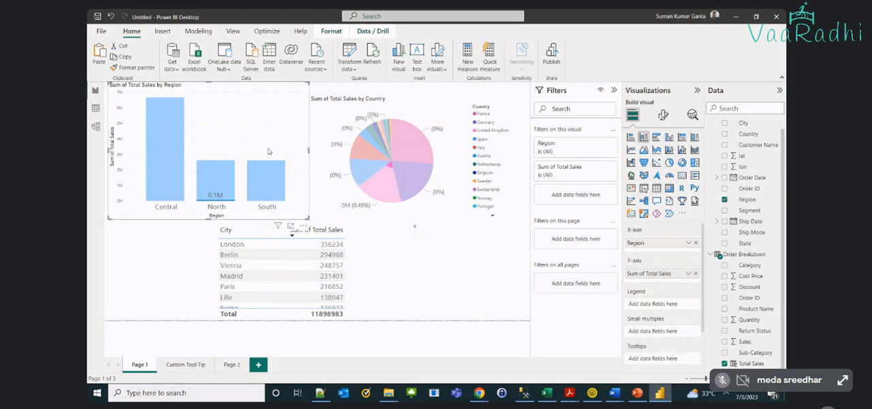
{"action": "left_click", "coordinate": [378, 266]}
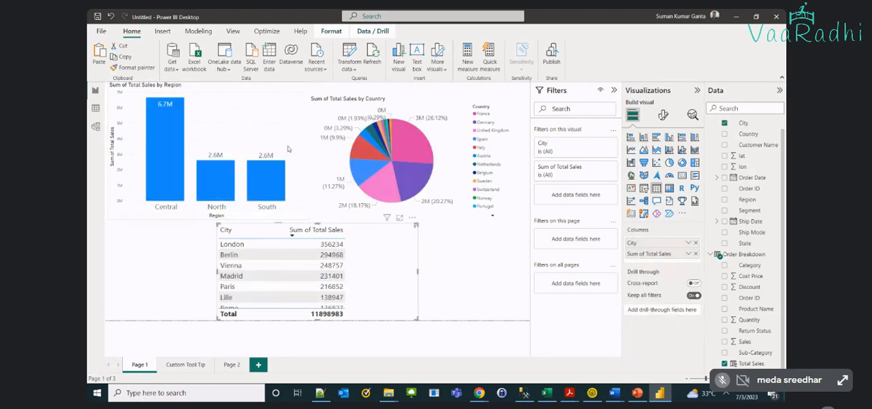
Select the North column to examine its effect on the country pie and city table, and clear the selection
{"action": "left_click", "coordinate": [214, 193]}
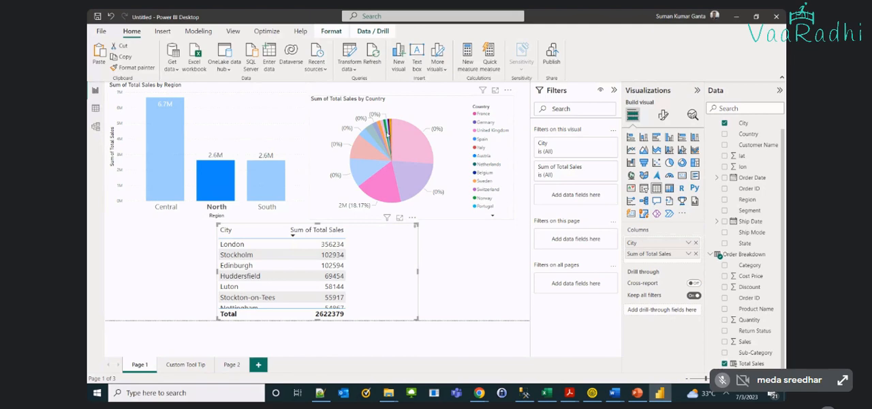
{"action": "mouse_move", "coordinate": [388, 134]}
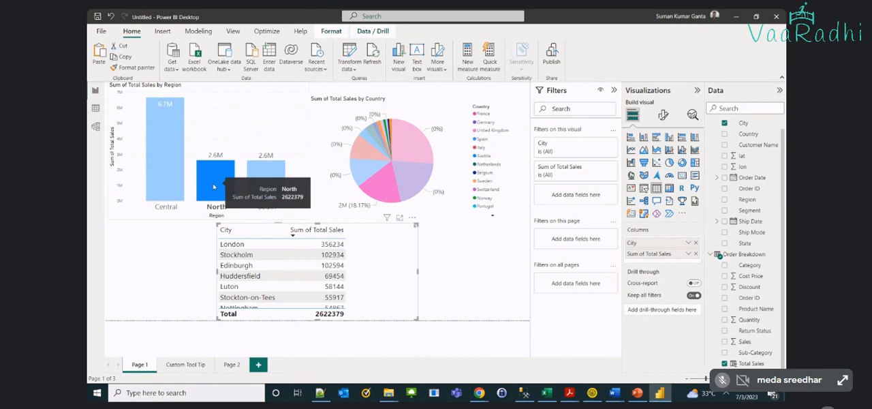
{"action": "left_click", "coordinate": [219, 124]}
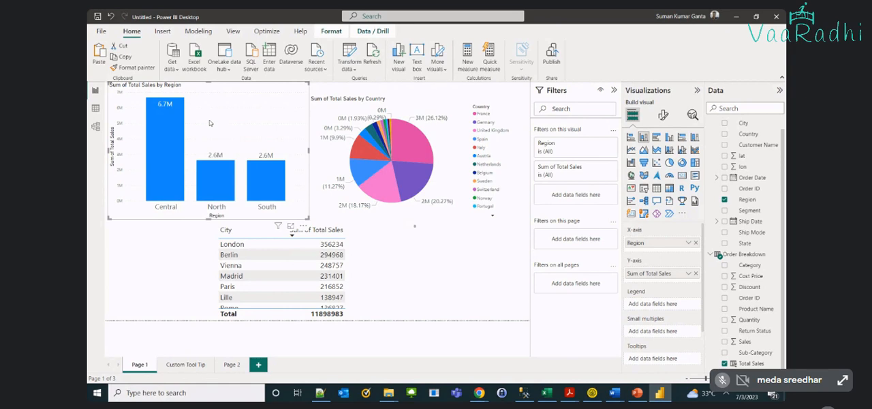
Select the Central column to examine its effect on the country pie and city table, and clear the selection
{"action": "left_click", "coordinate": [166, 138]}
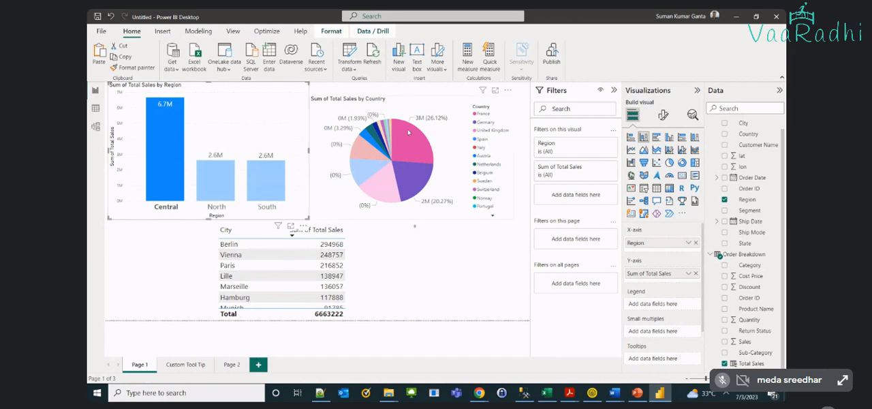
{"action": "mouse_move", "coordinate": [421, 153]}
{"action": "left_click", "coordinate": [258, 114]}
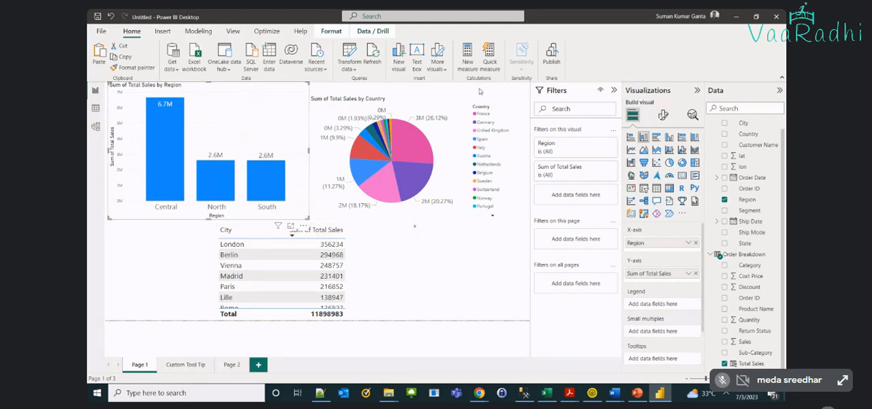
Turn on interaction editing with the region column chart as the source visual
{"action": "mouse_move", "coordinate": [485, 91]}
{"action": "left_click", "coordinate": [333, 32]}
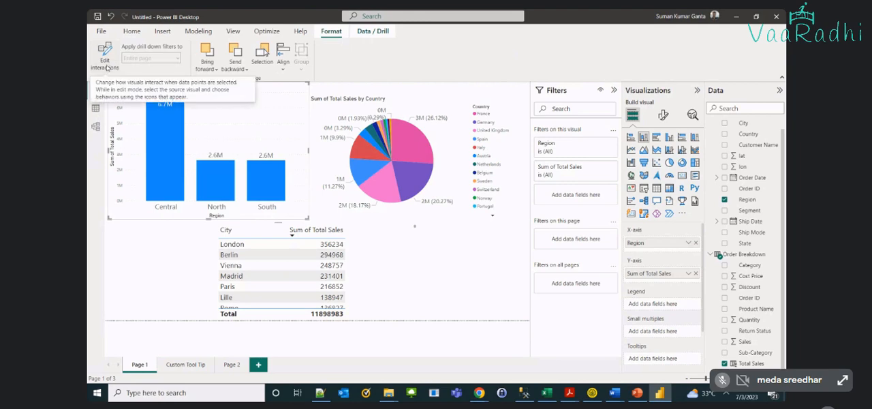
{"action": "left_click", "coordinate": [105, 58]}
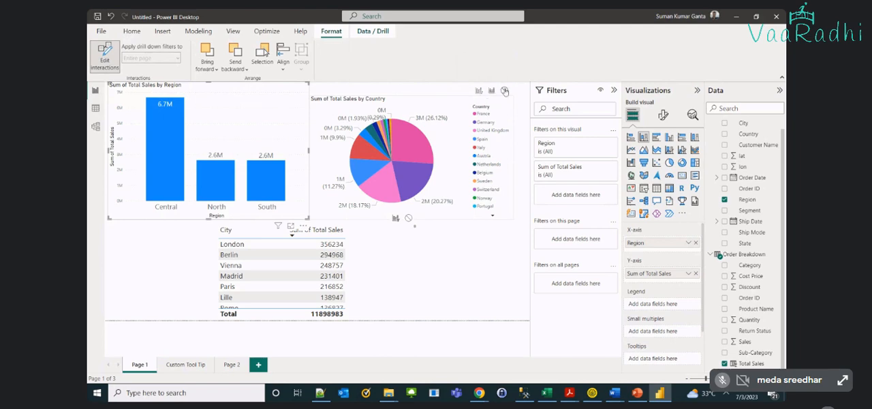
Shrink the city table from its upper-right corner to leave a gap beneath the pie chart, and deselect it
{"action": "left_click", "coordinate": [392, 253]}
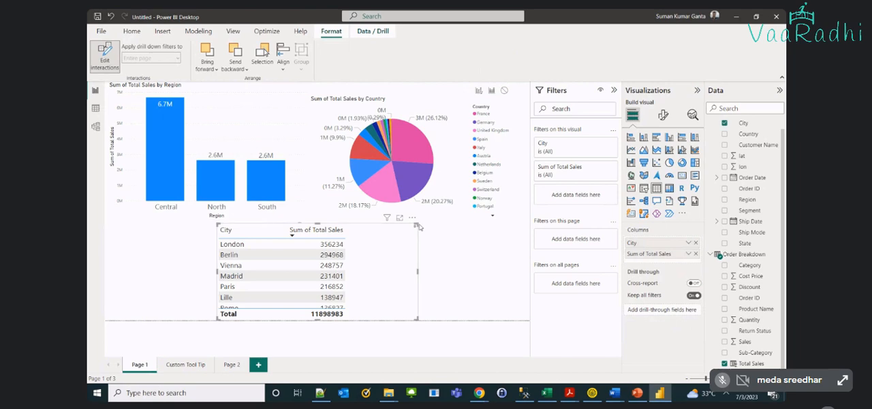
{"action": "left_click_drag", "start_coordinate": [419, 226], "coordinate": [384, 239]}
{"action": "left_click", "coordinate": [449, 269]}
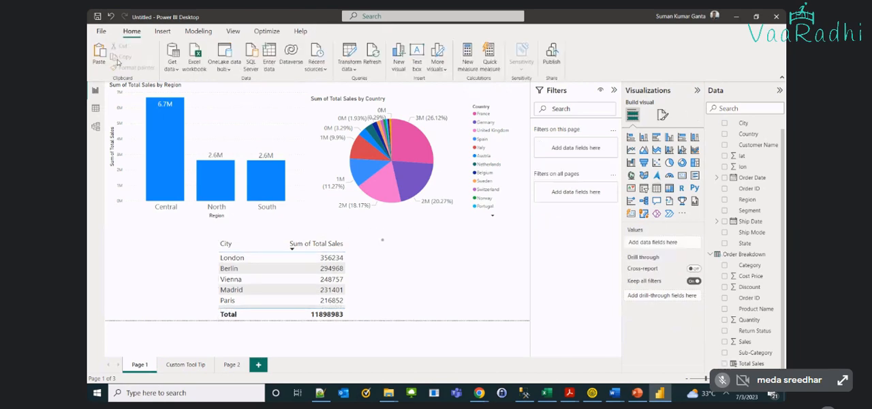
Reselect the region column chart as the source and show the interaction options on the other visuals
{"action": "left_click", "coordinate": [258, 116]}
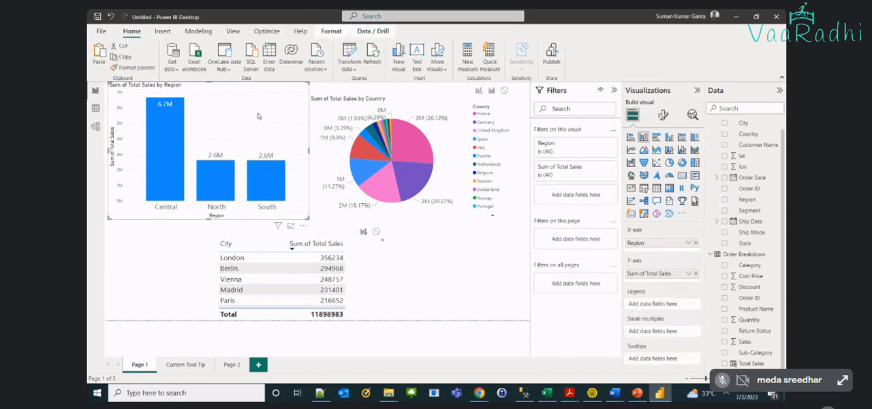
{"action": "left_click", "coordinate": [331, 31]}
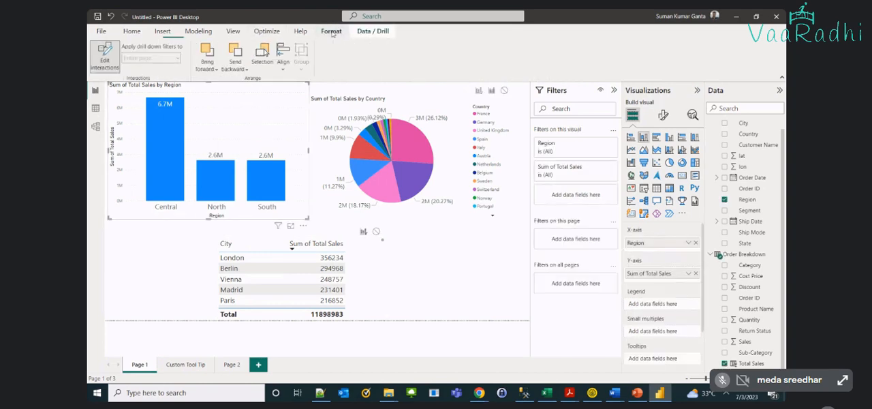
{"action": "left_click", "coordinate": [104, 55]}
{"action": "left_click", "coordinate": [116, 67]}
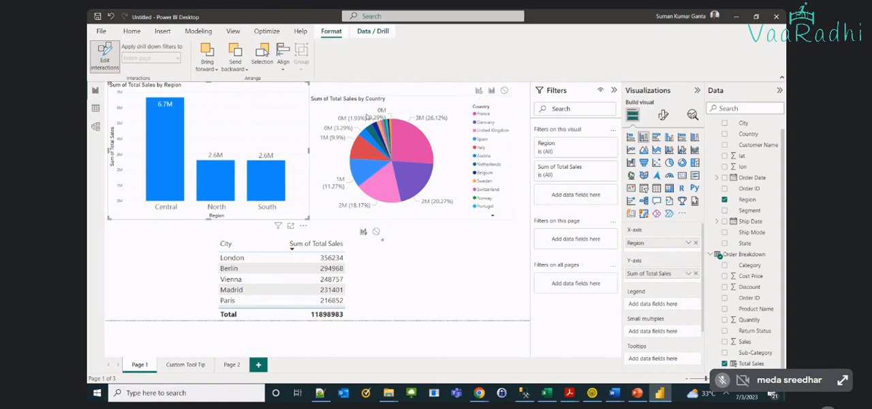
Set the country pie's interaction to Filter, test it with the Central column, and clear the selection
{"action": "left_click", "coordinate": [479, 91]}
{"action": "left_click", "coordinate": [178, 141]}
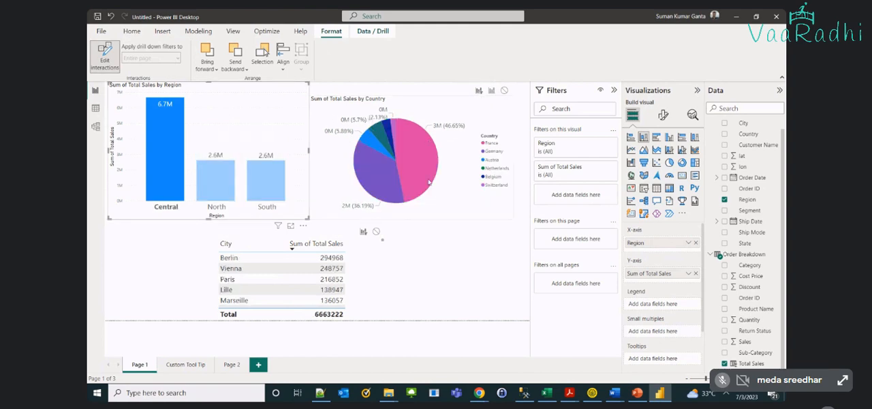
{"action": "mouse_move", "coordinate": [413, 153]}
{"action": "mouse_move", "coordinate": [171, 132]}
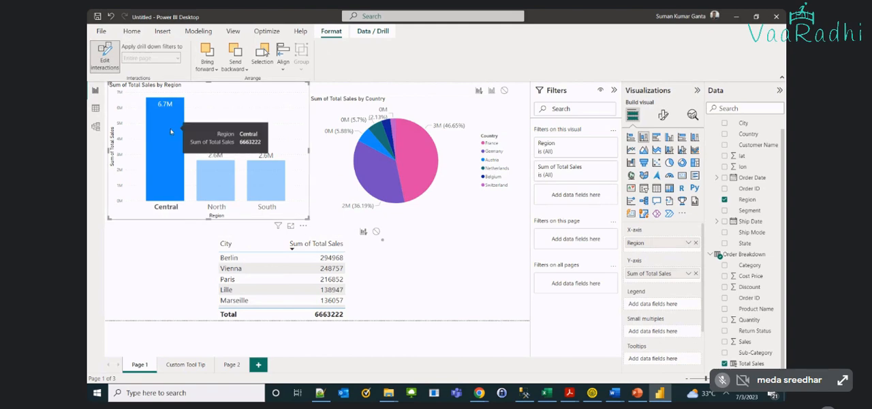
{"action": "mouse_move", "coordinate": [373, 139]}
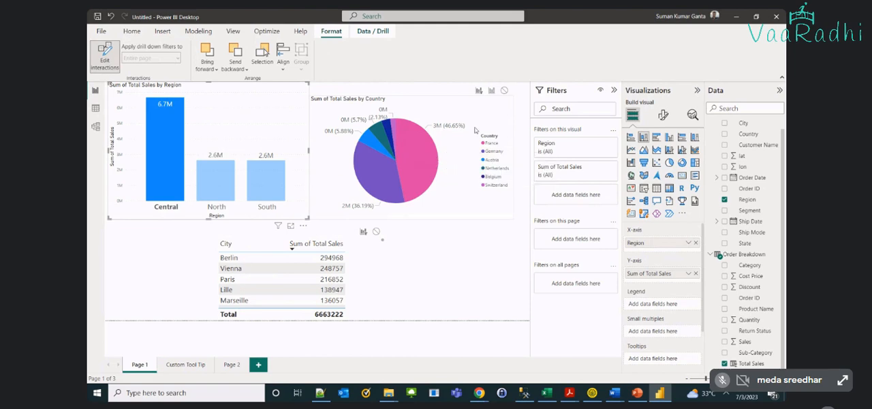
{"action": "left_click", "coordinate": [232, 123]}
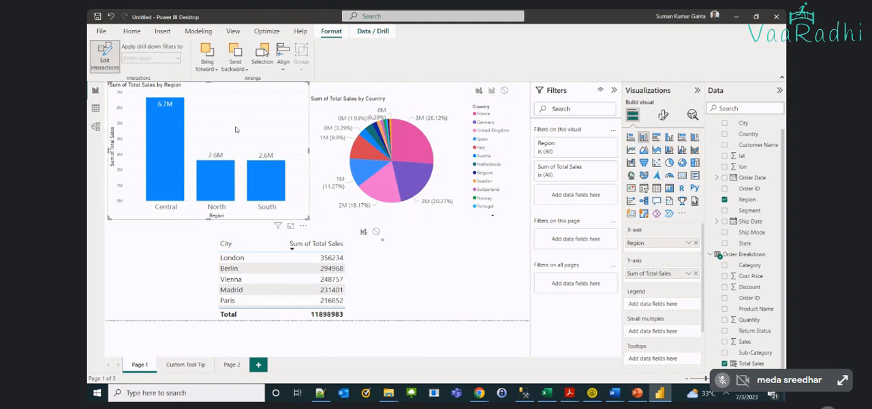
Set the country pie's interaction to Highlight, test it with the Central column, and clear the selection
{"action": "left_click", "coordinate": [102, 60]}
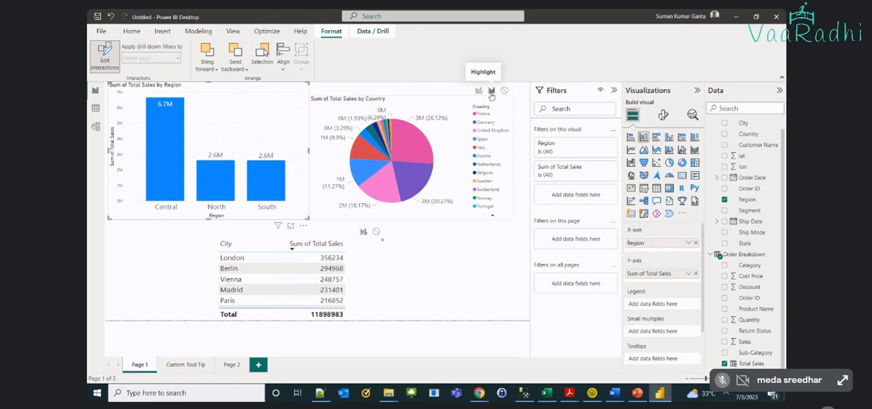
{"action": "left_click", "coordinate": [175, 138]}
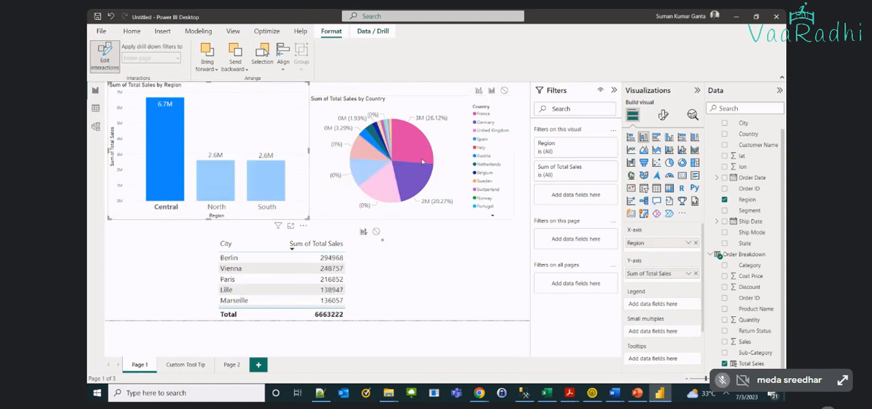
{"action": "mouse_move", "coordinate": [417, 177]}
{"action": "left_click", "coordinate": [156, 163]}
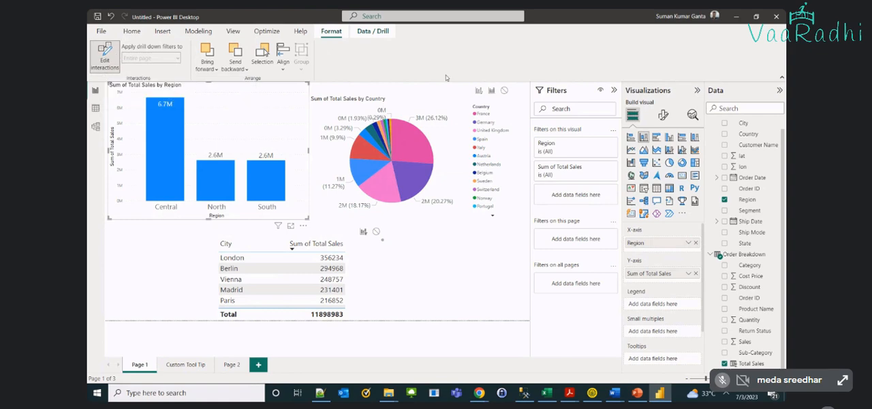
Set the country pie's interaction to None and test it by selecting the Central column
{"action": "left_click", "coordinate": [504, 91]}
{"action": "left_click", "coordinate": [173, 138]}
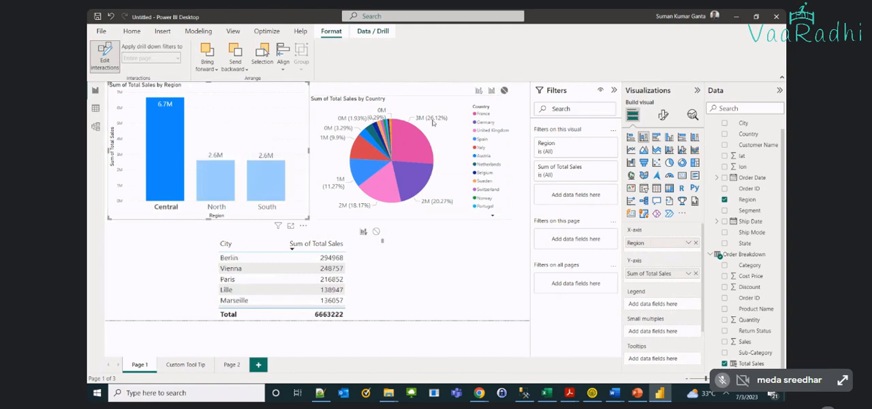
Clear the Central selection, check the pie's None interaction with the North column, and deselect the region chart
{"action": "left_click", "coordinate": [217, 110]}
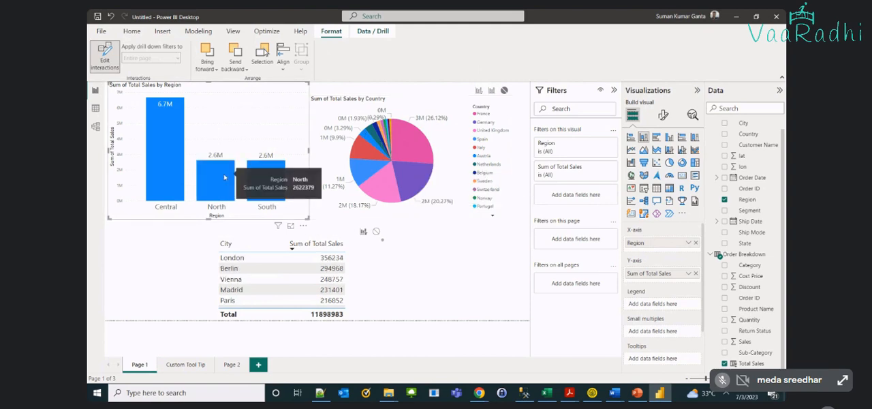
{"action": "left_click", "coordinate": [217, 178]}
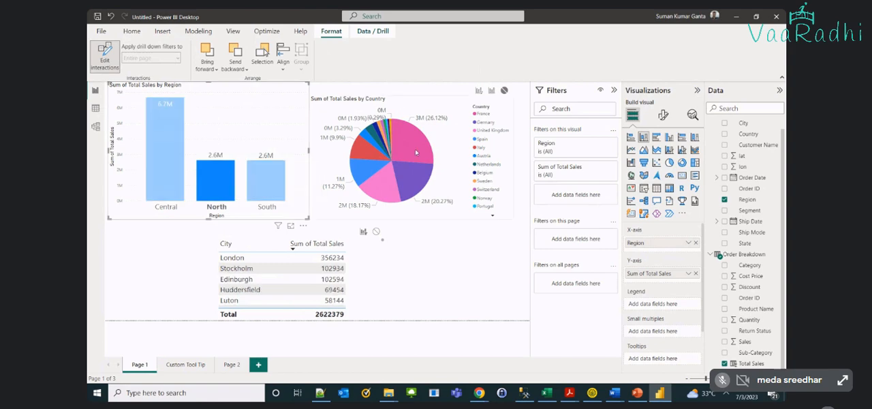
{"action": "mouse_move", "coordinate": [415, 148]}
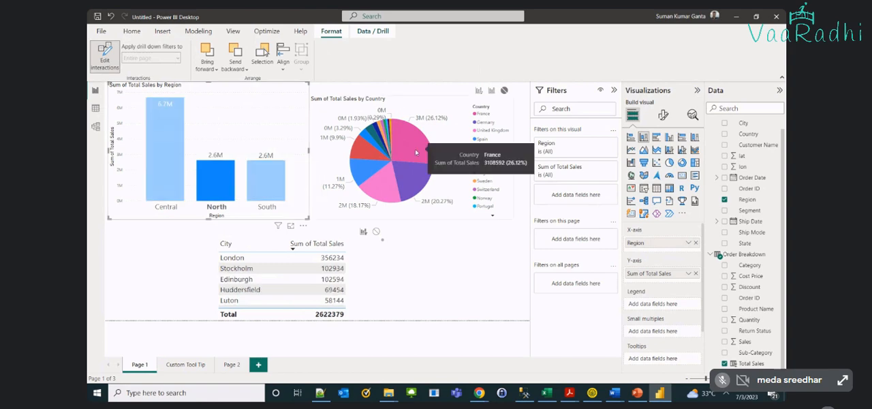
{"action": "left_click", "coordinate": [230, 128]}
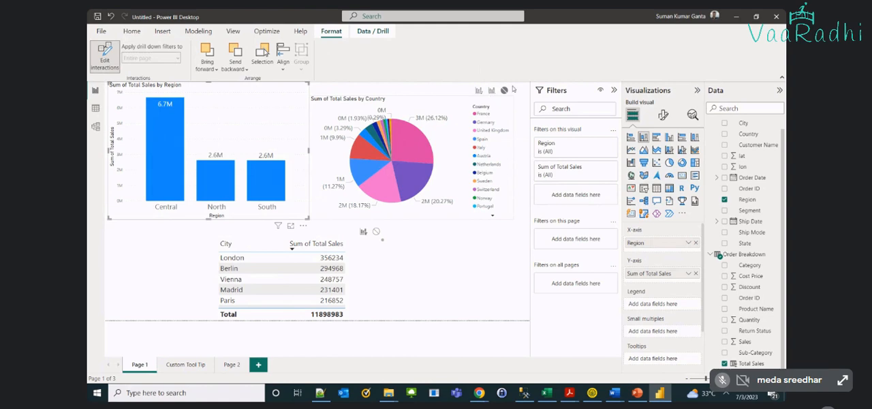
{"action": "left_click", "coordinate": [421, 264]}
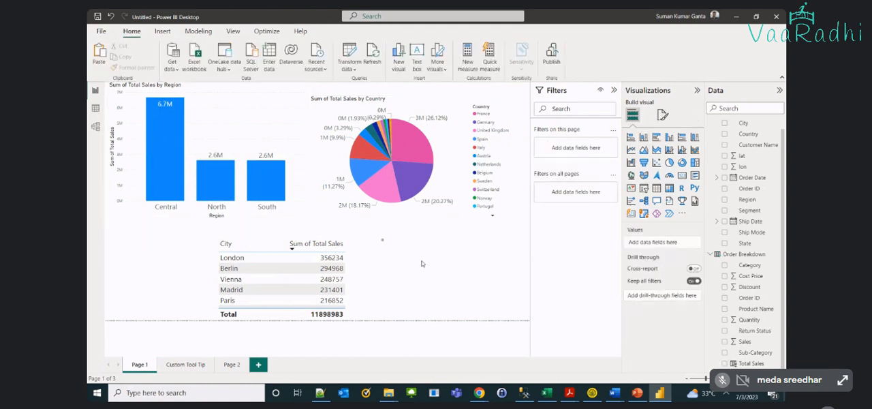
Select London in the city table, examine its share in the region columns and country pie, and clear the selection
{"action": "left_click", "coordinate": [297, 260]}
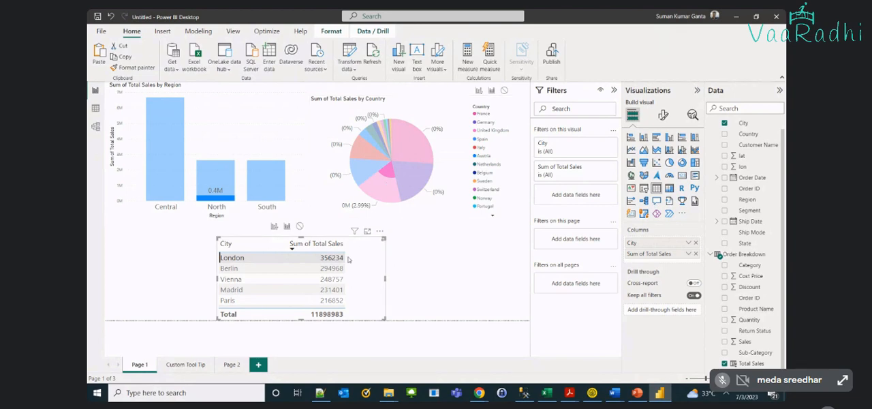
{"action": "mouse_move", "coordinate": [404, 201]}
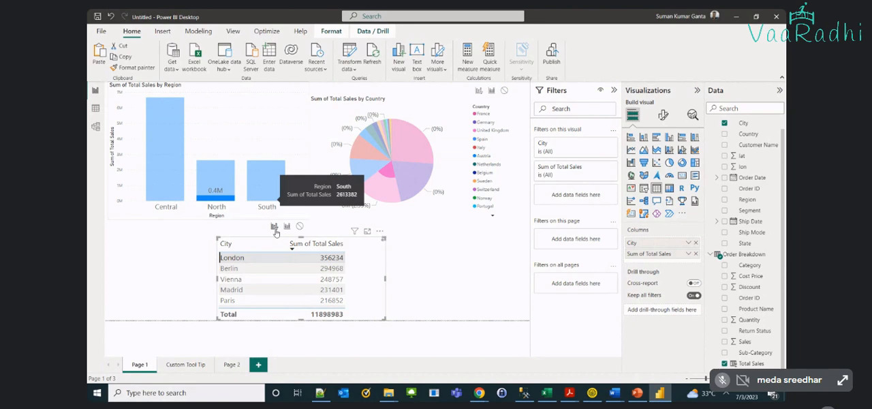
{"action": "left_click", "coordinate": [269, 260]}
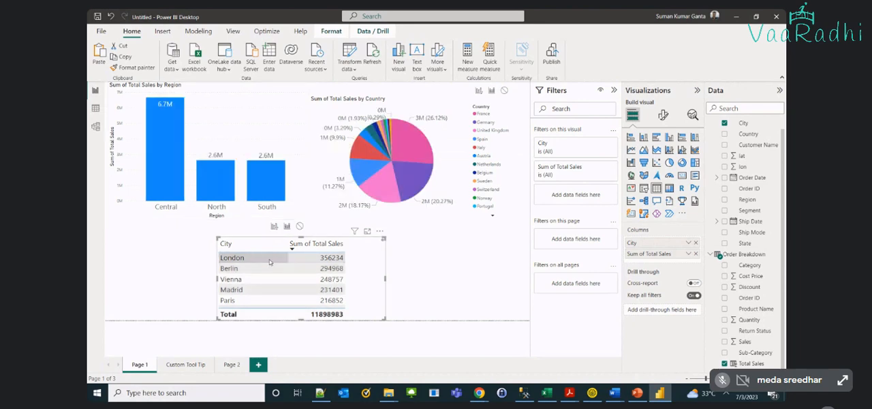
{"action": "left_click", "coordinate": [269, 262]}
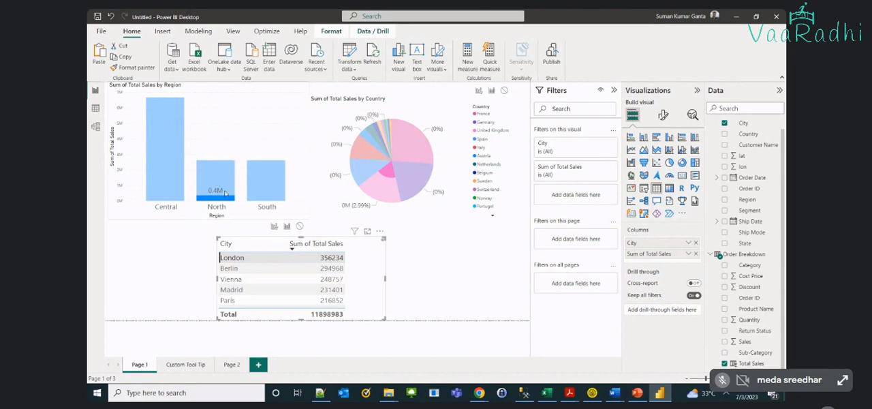
{"action": "mouse_move", "coordinate": [215, 200]}
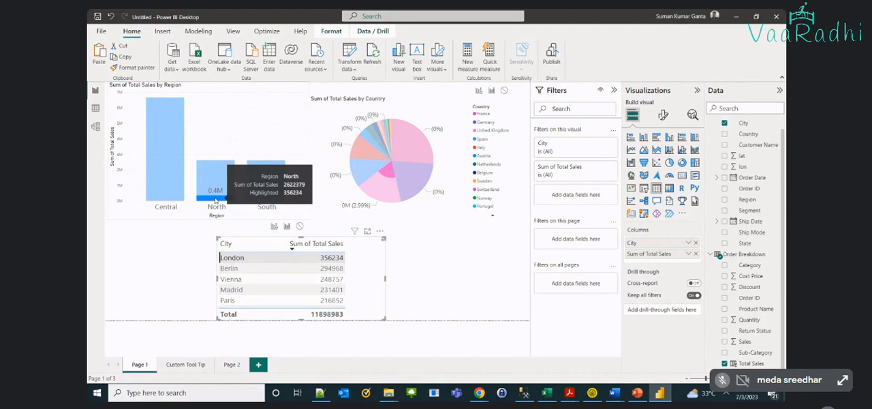
{"action": "mouse_move", "coordinate": [414, 139]}
{"action": "mouse_move", "coordinate": [378, 167]}
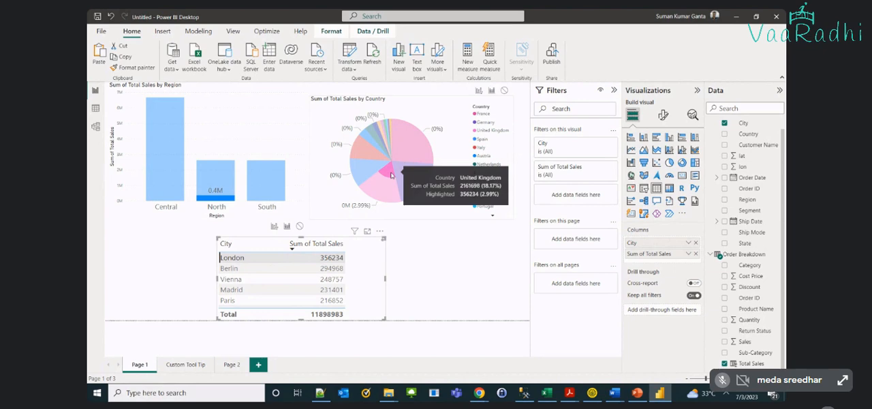
{"action": "left_click", "coordinate": [414, 252]}
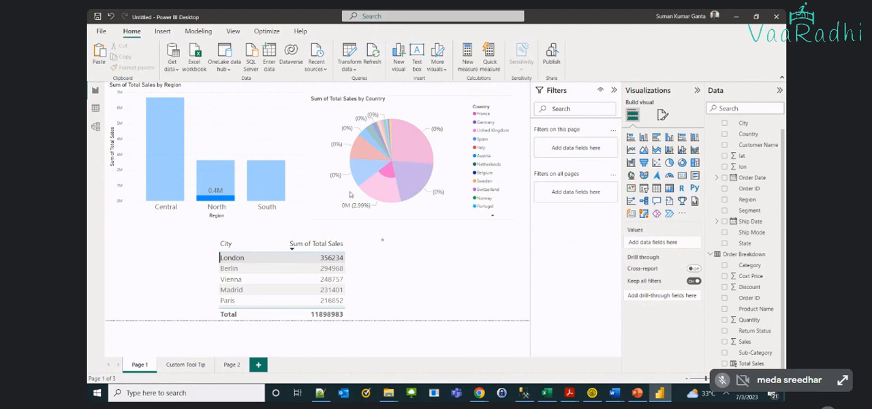
{"action": "left_click", "coordinate": [260, 135]}
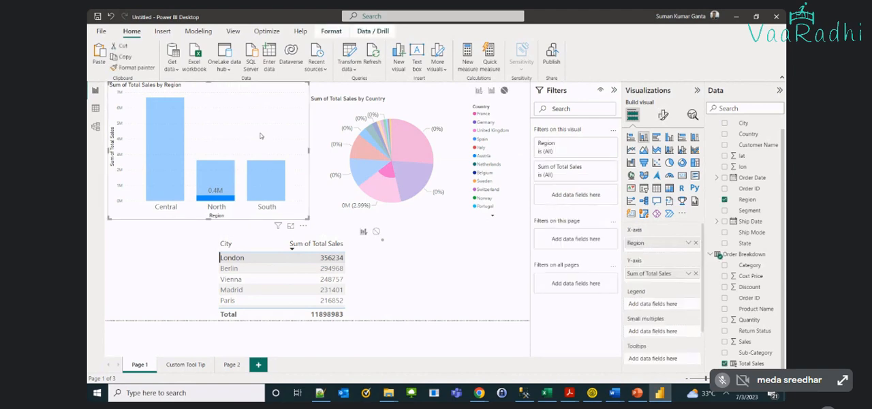
{"action": "left_click", "coordinate": [283, 246]}
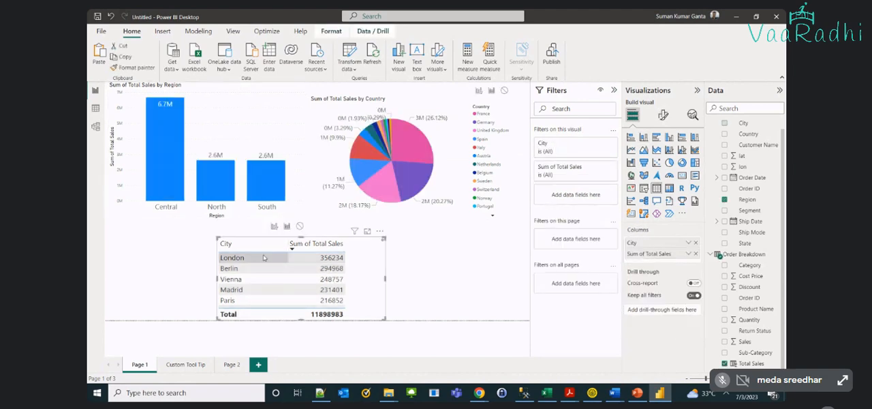
Review the region chart's interaction options, test the pie's None setting with the Central column, and clear the selection
{"action": "left_click", "coordinate": [280, 103]}
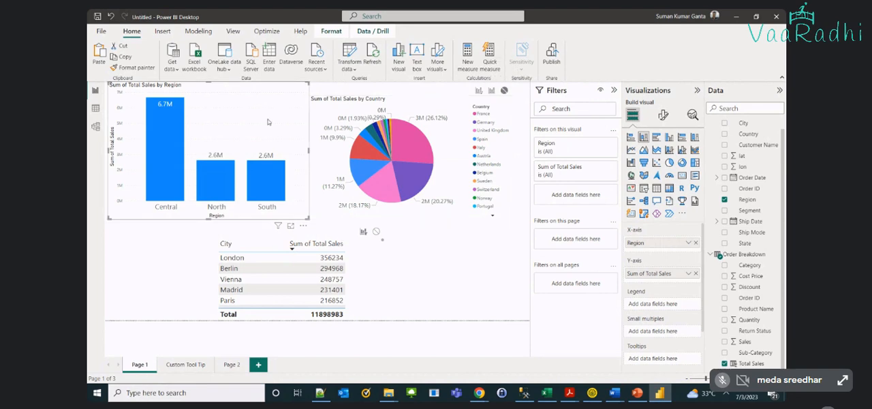
{"action": "left_click", "coordinate": [329, 31]}
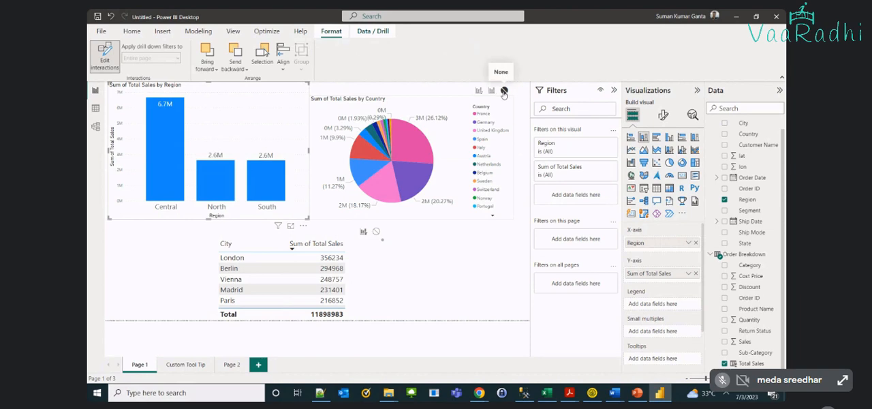
{"action": "left_click", "coordinate": [435, 274]}
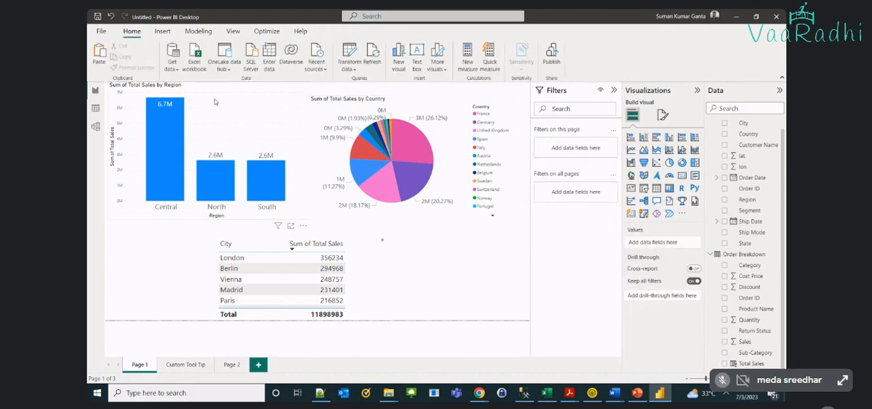
{"action": "left_click", "coordinate": [179, 122]}
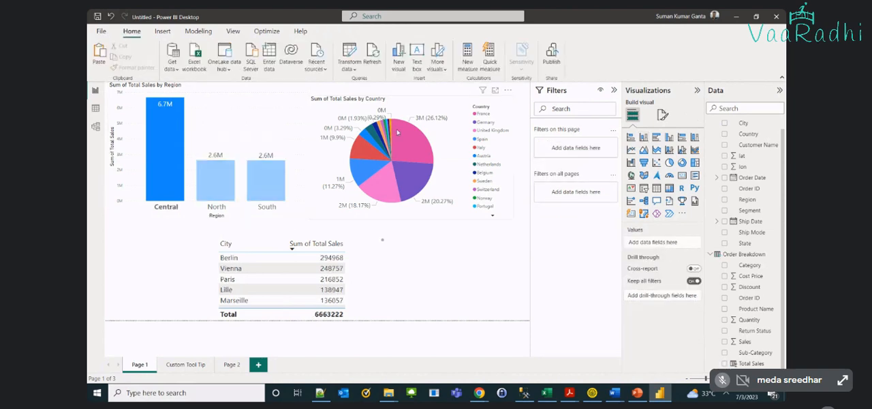
{"action": "left_click", "coordinate": [243, 94]}
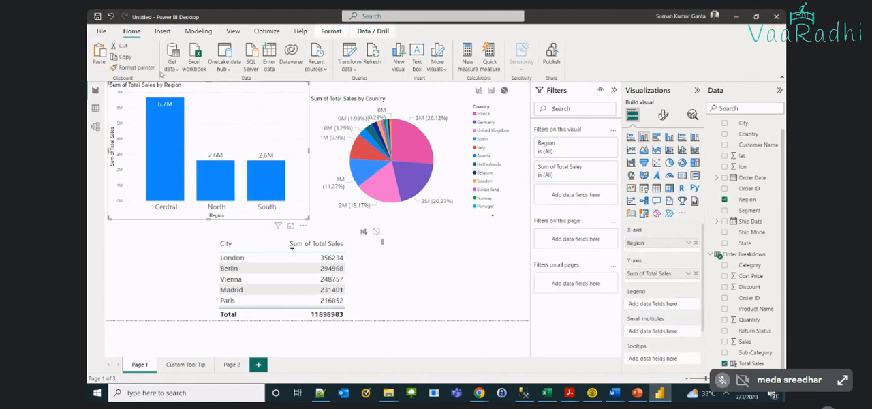
Show the region chart's interaction options again, compare the pie and city table with South selected, and clear the selection
{"action": "left_click", "coordinate": [320, 33]}
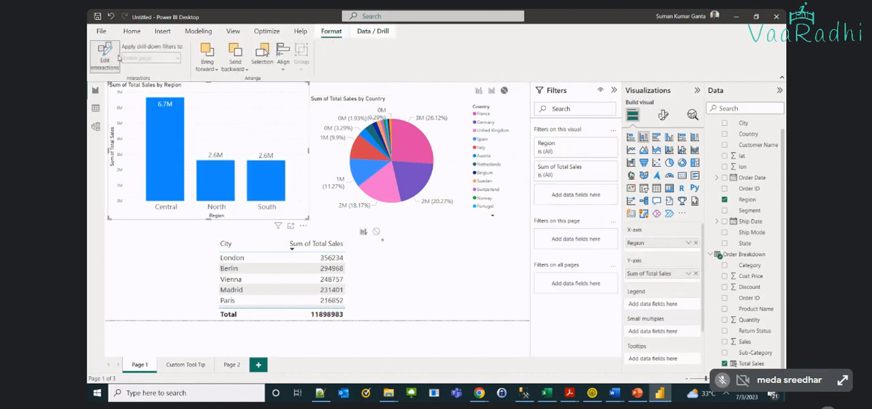
{"action": "left_click", "coordinate": [112, 57]}
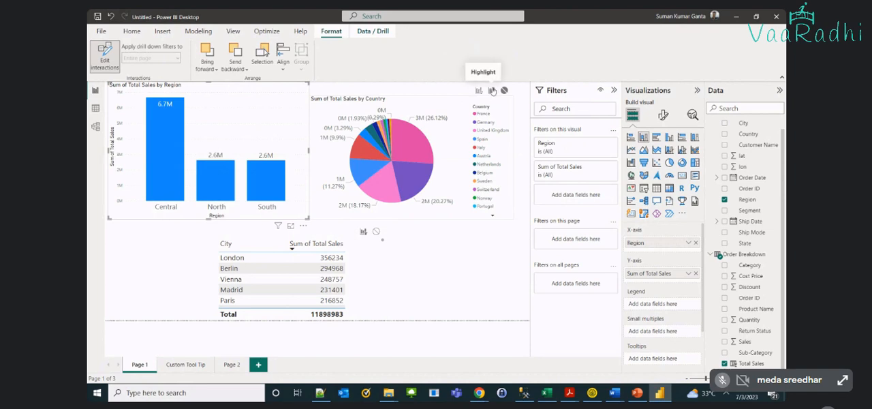
{"action": "mouse_move", "coordinate": [404, 150]}
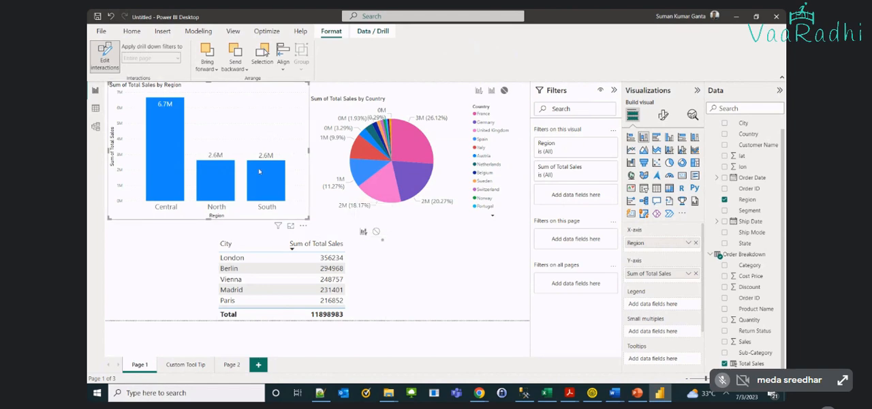
{"action": "left_click", "coordinate": [264, 192]}
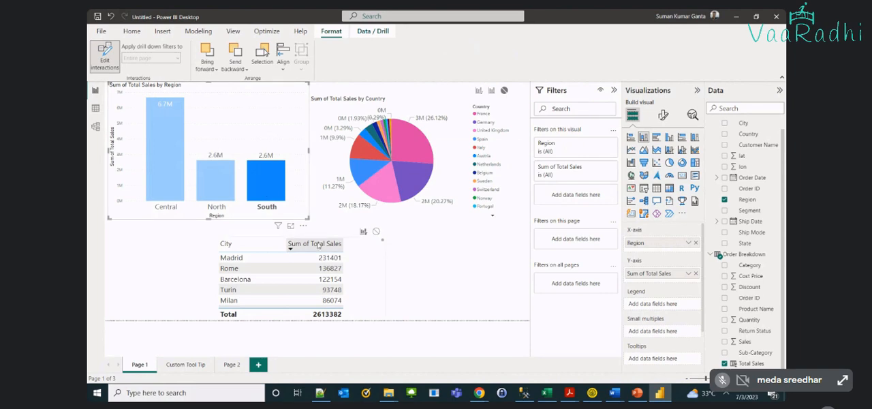
{"action": "left_click", "coordinate": [293, 154]}
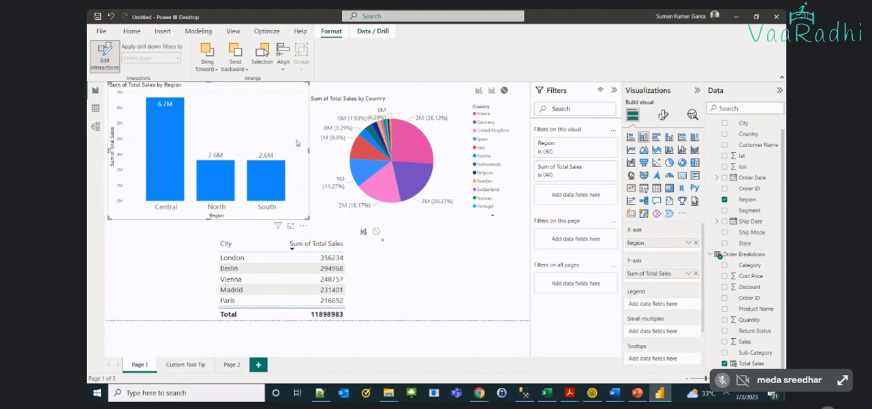
Set the city table's interaction to None, test it with the North, Central and South columns, and clear the selection
{"action": "left_click", "coordinate": [377, 232]}
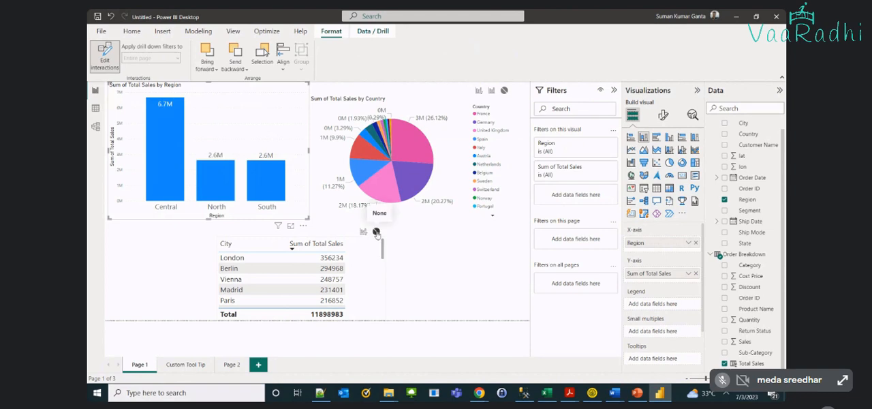
{"action": "left_click", "coordinate": [220, 178]}
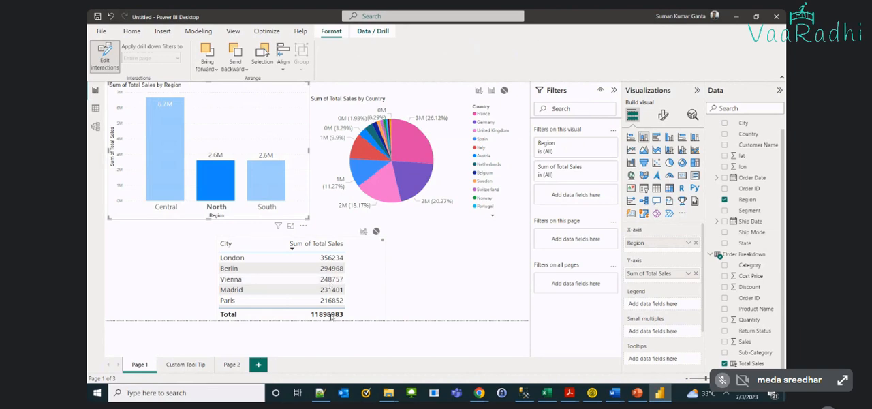
{"action": "mouse_move", "coordinate": [203, 173]}
{"action": "left_click", "coordinate": [162, 145]}
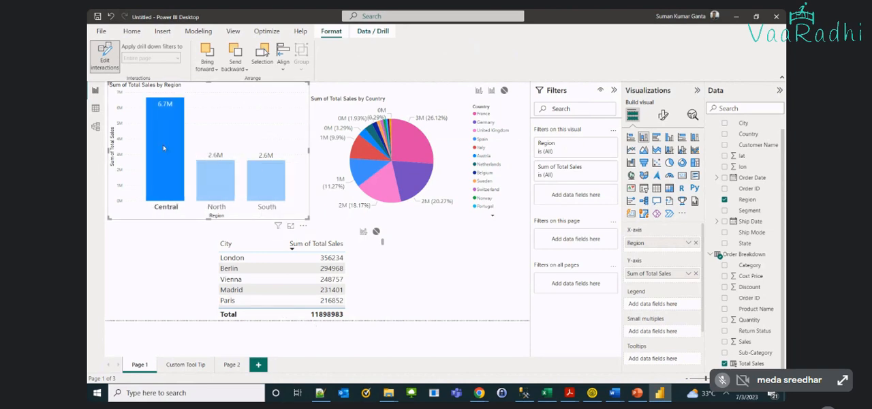
{"action": "left_click", "coordinate": [282, 191]}
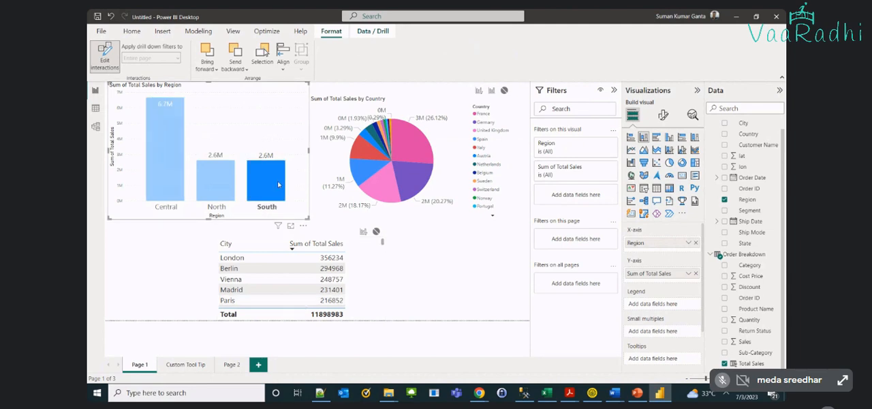
{"action": "left_click", "coordinate": [273, 134]}
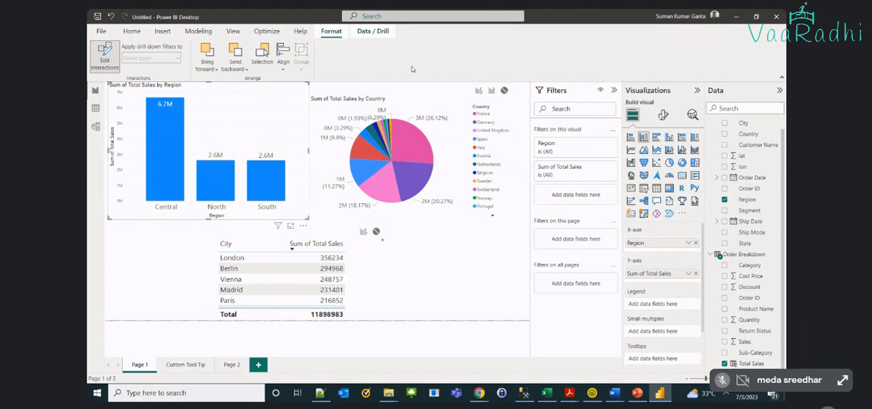
Re-enable the region chart's interaction with the country pie, set the city table to Filter, and toggle Edit interactions off and on
{"action": "left_click", "coordinate": [479, 91]}
{"action": "left_click", "coordinate": [362, 233]}
{"action": "left_click", "coordinate": [95, 68]}
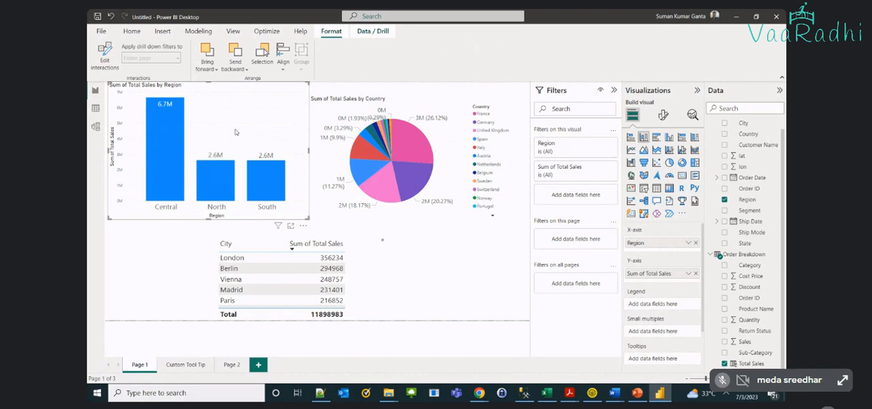
{"action": "mouse_move", "coordinate": [425, 176]}
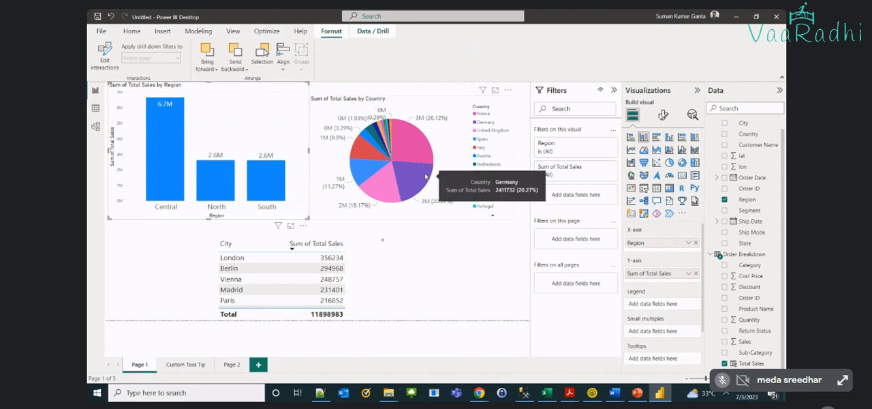
{"action": "left_click", "coordinate": [120, 55]}
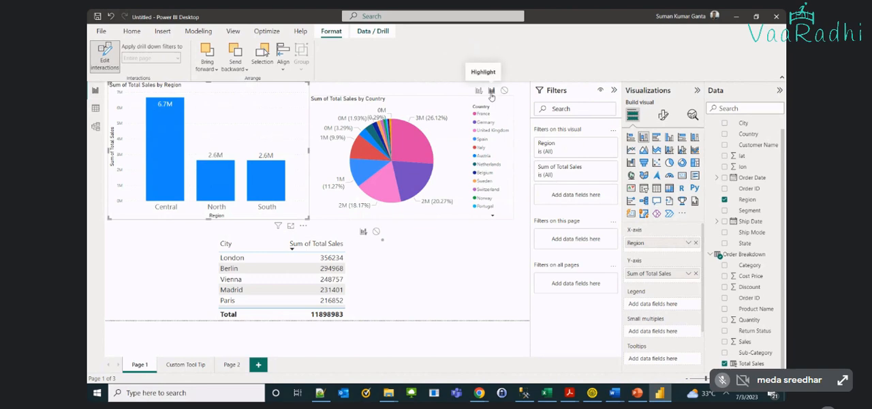
{"action": "left_click", "coordinate": [411, 299]}
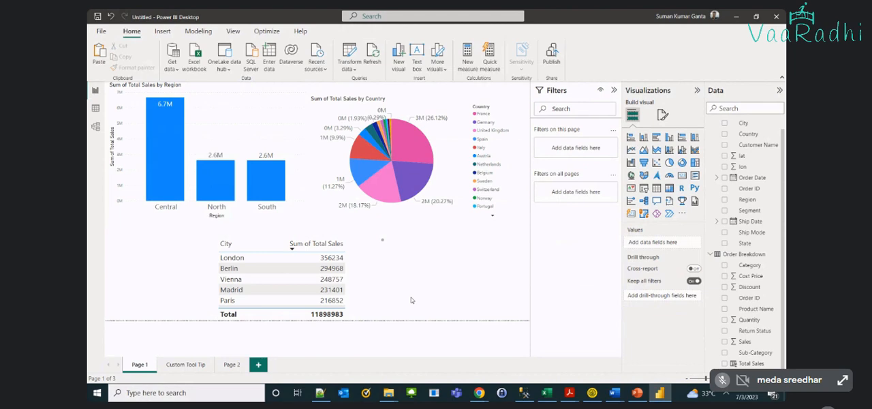
Select the country pie chart and turn off Edit interactions
{"action": "left_click", "coordinate": [453, 165]}
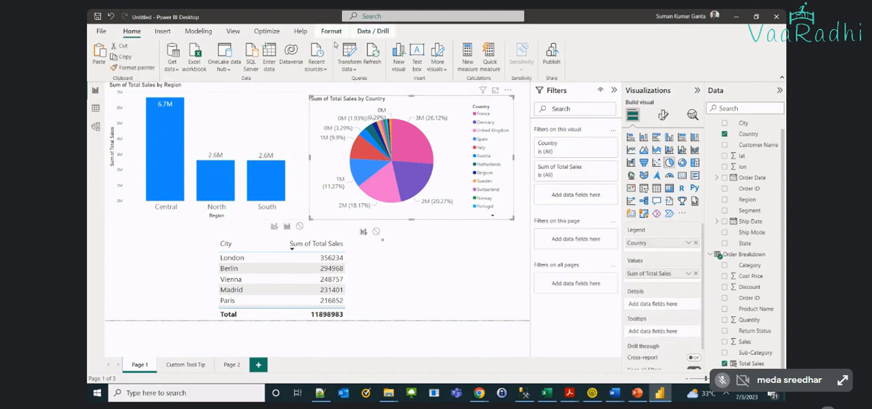
{"action": "left_click", "coordinate": [331, 31]}
{"action": "left_click", "coordinate": [98, 66]}
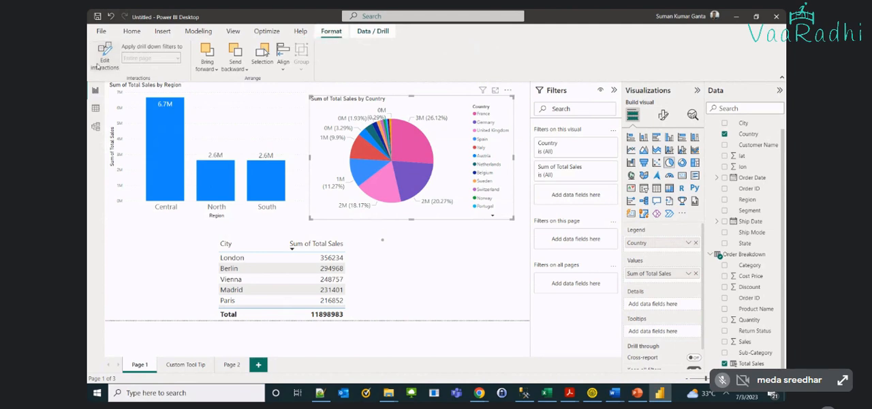
Shorten the region column chart from its upper edge, and turn on Edit interactions for the country pie chart
{"action": "left_click", "coordinate": [304, 102]}
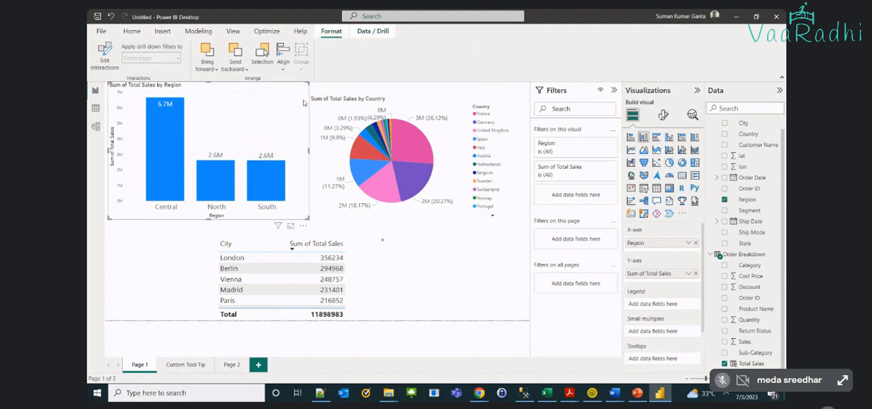
{"action": "left_click_drag", "start_coordinate": [209, 81], "coordinate": [209, 100]}
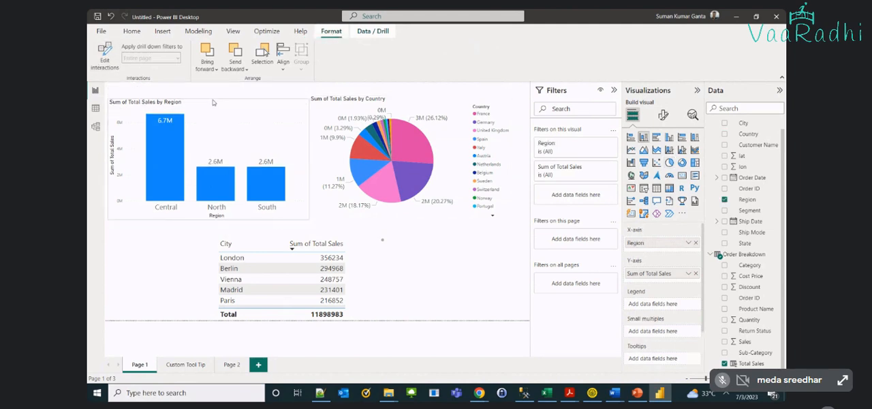
{"action": "left_click", "coordinate": [411, 146]}
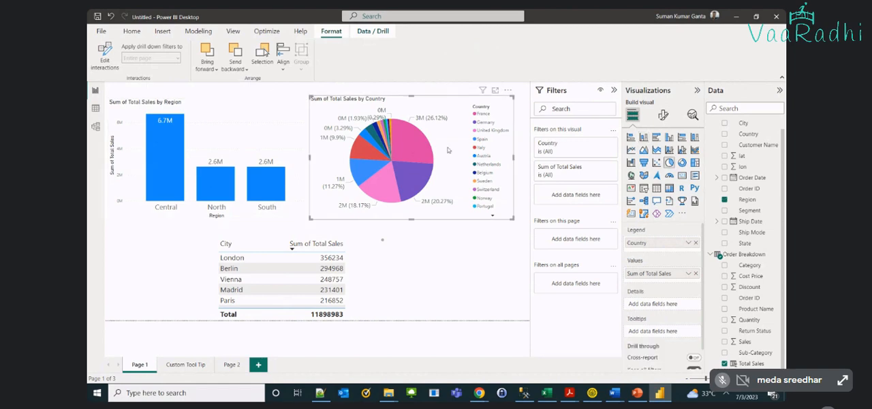
{"action": "left_click", "coordinate": [104, 58]}
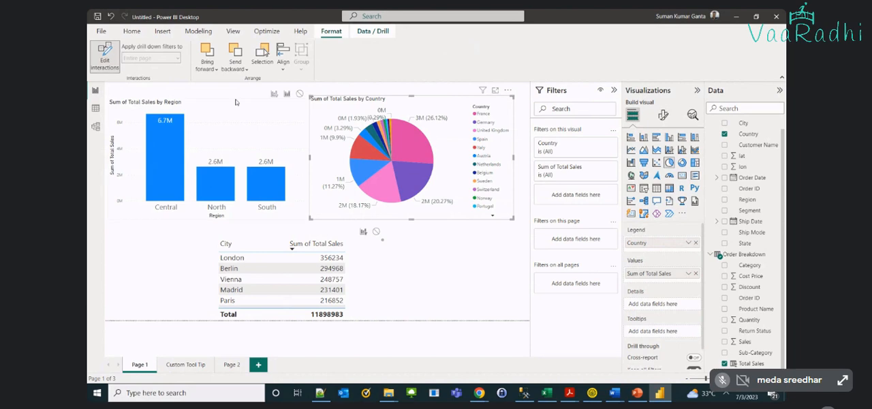
Set the region chart's interaction with the country pie to Filter and then Highlight, testing each with the France slice
{"action": "left_click", "coordinate": [275, 95]}
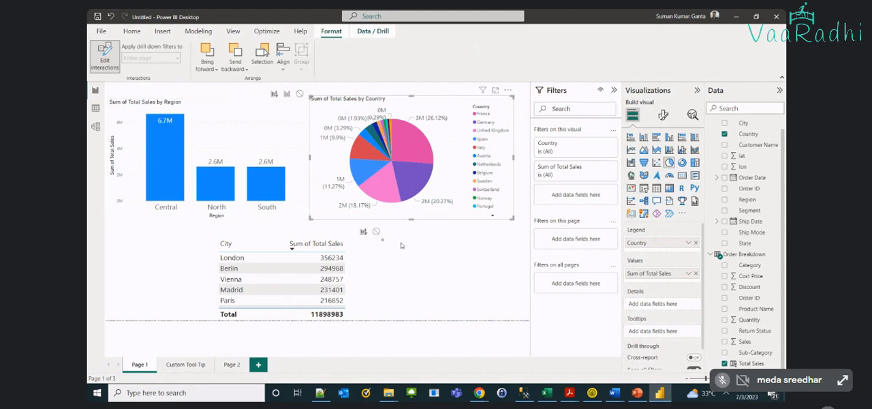
{"action": "left_click", "coordinate": [400, 245]}
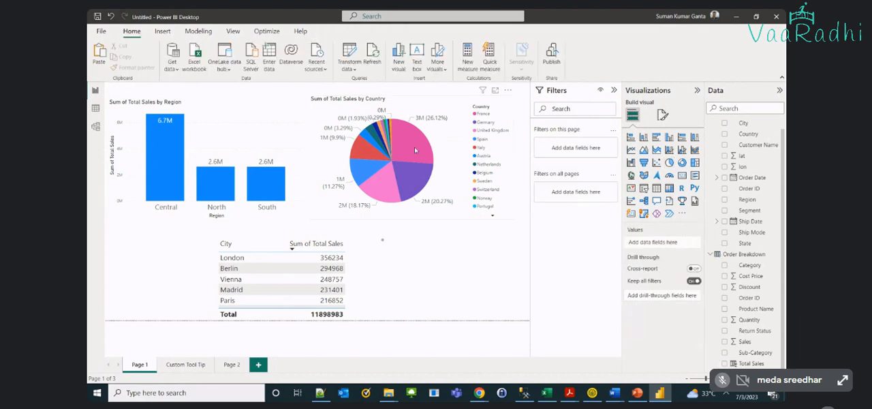
{"action": "mouse_move", "coordinate": [414, 147]}
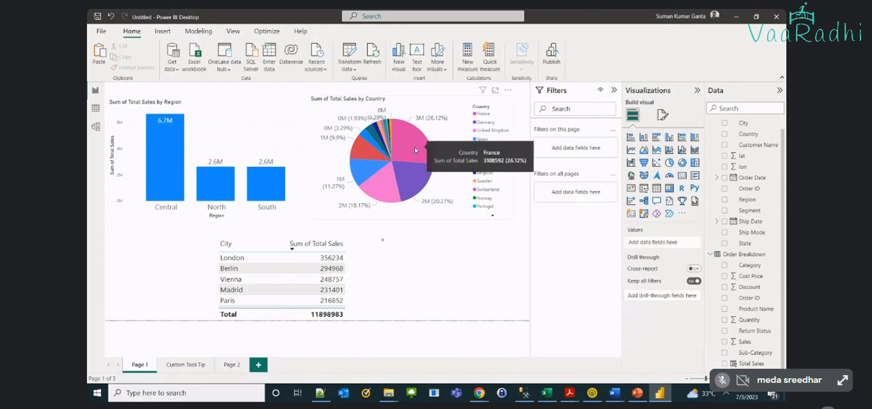
{"action": "left_click", "coordinate": [414, 148]}
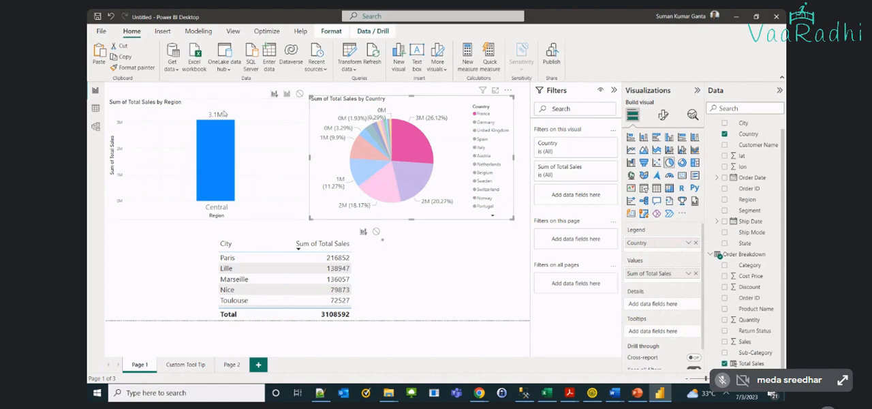
{"action": "left_click", "coordinate": [450, 146]}
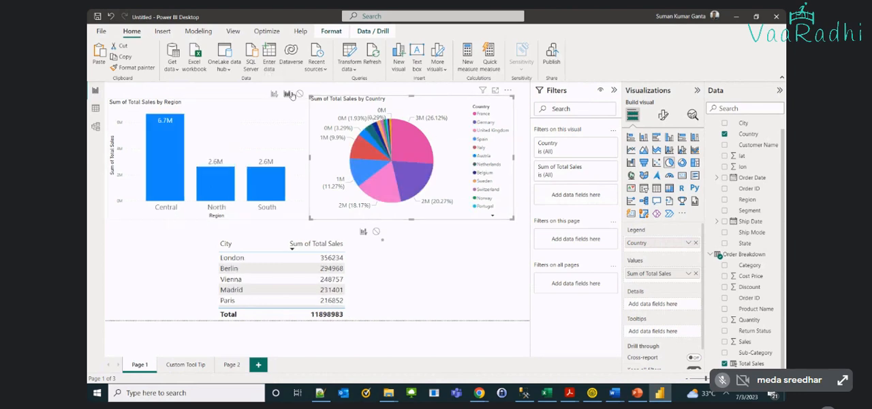
{"action": "left_click", "coordinate": [412, 140]}
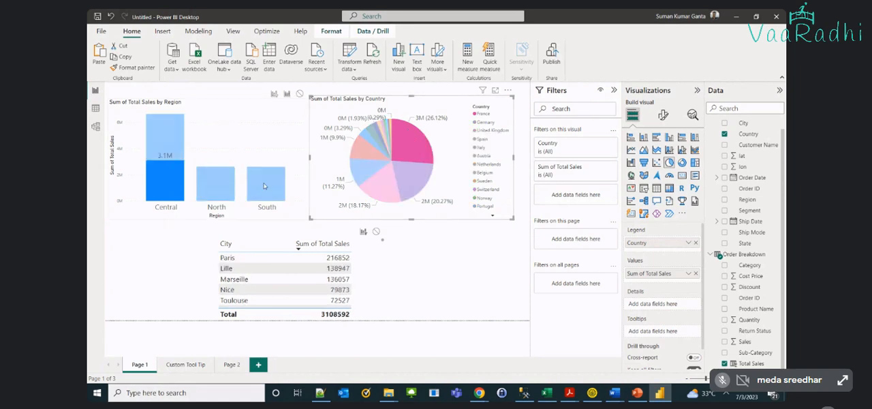
{"action": "mouse_move", "coordinate": [155, 181]}
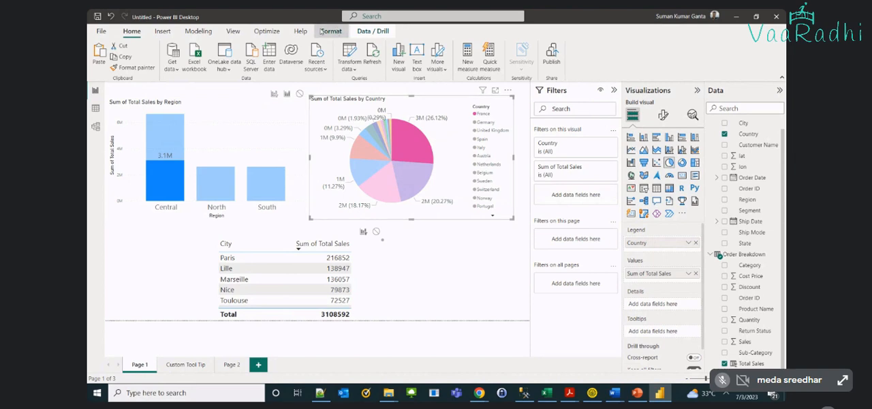
Review Edit interactions for the country pie, and select the region chart to show its interaction options
{"action": "left_click", "coordinate": [323, 32]}
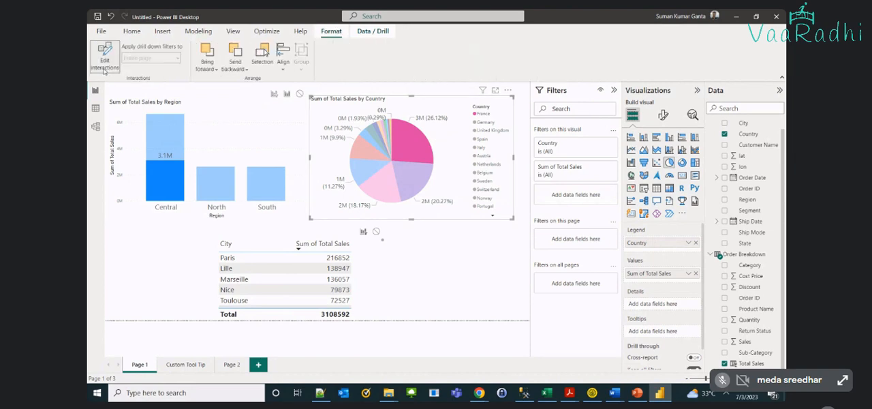
{"action": "left_click", "coordinate": [104, 68]}
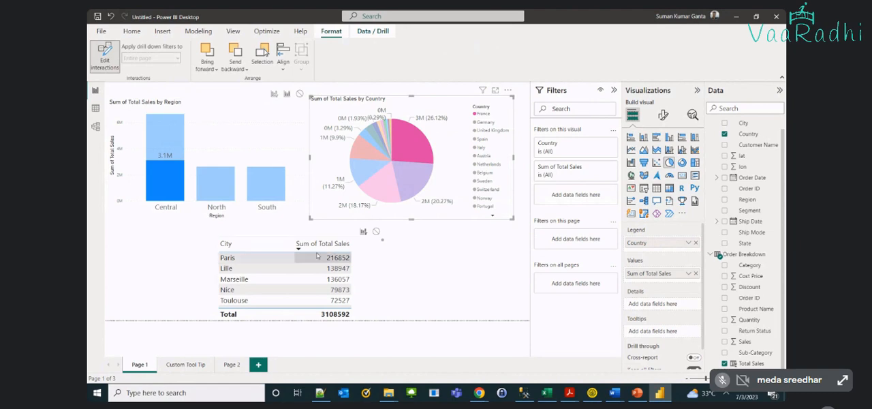
{"action": "left_click", "coordinate": [127, 264]}
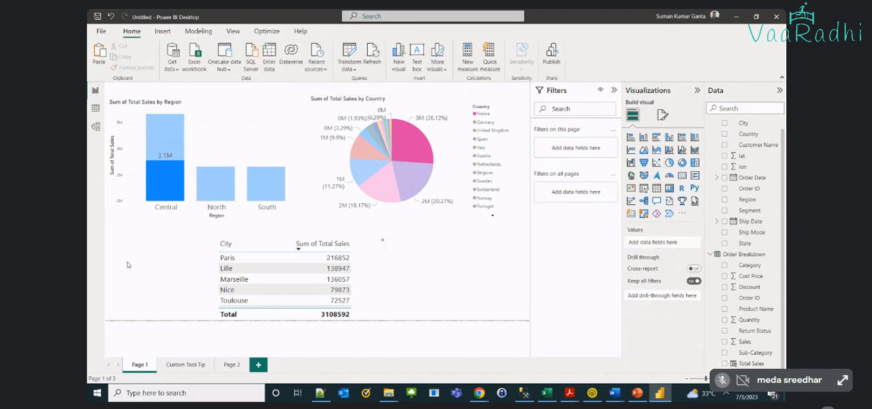
{"action": "left_click", "coordinate": [214, 153]}
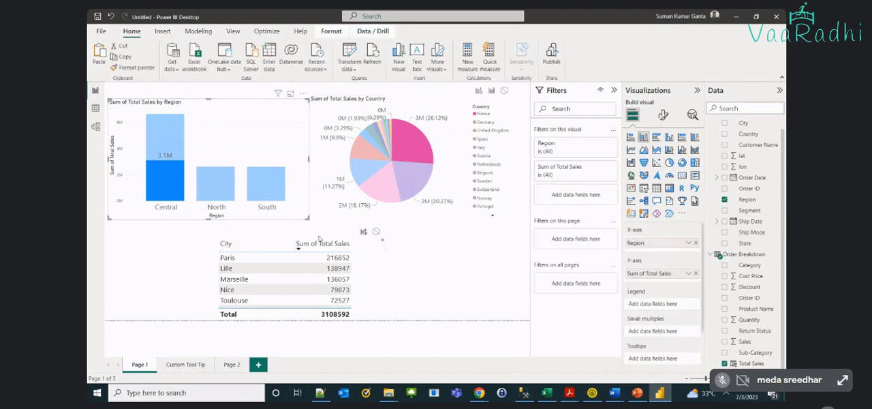
Switch to the Google Meet window in Chrome, stop presenting the screen and leave the meeting
{"action": "mouse_move", "coordinate": [475, 397]}
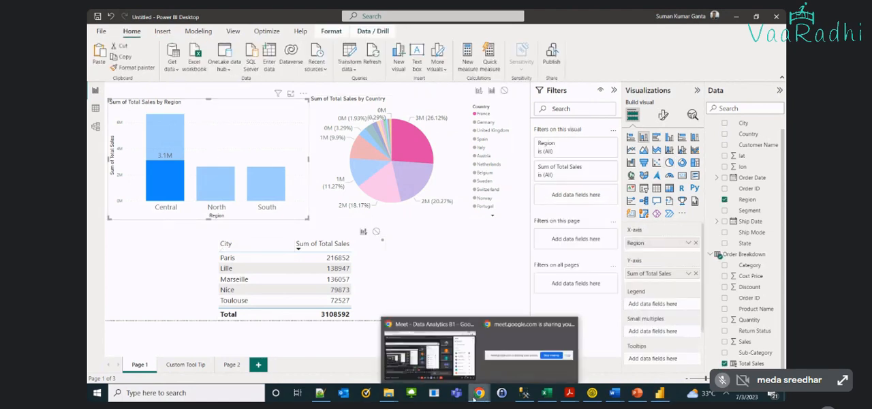
{"action": "left_click", "coordinate": [435, 354]}
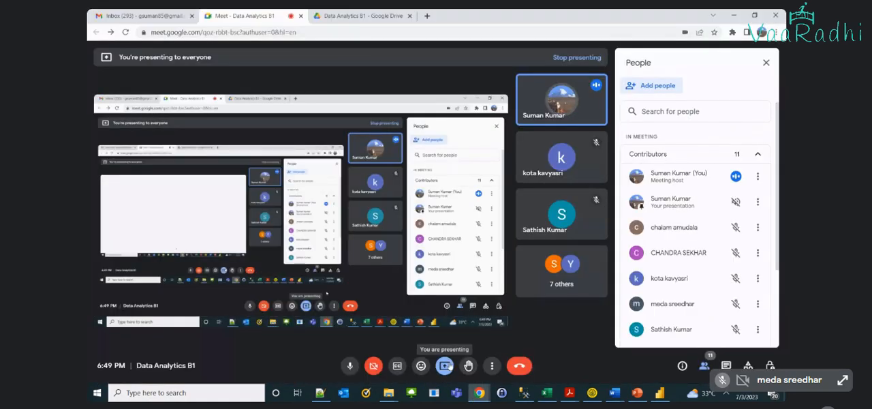
{"action": "left_click", "coordinate": [444, 366]}
{"action": "left_click", "coordinate": [477, 337]}
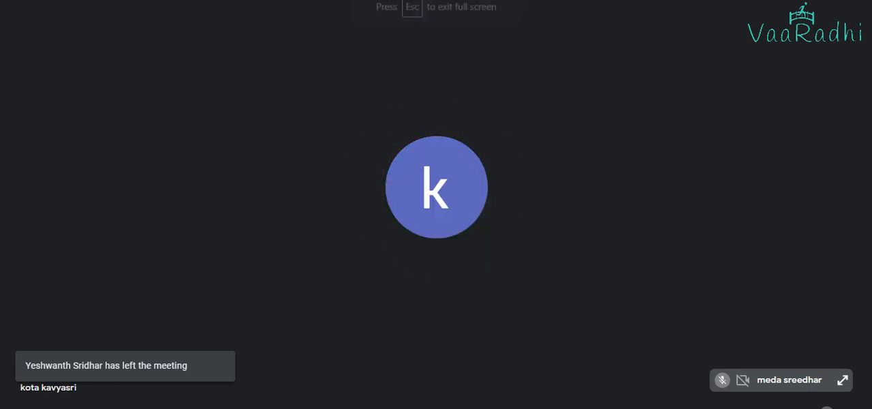
{"action": "left_click", "coordinate": [553, 406]}
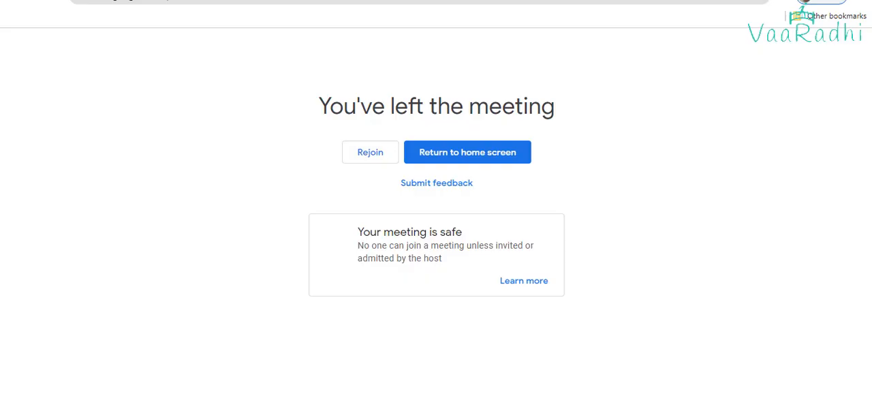